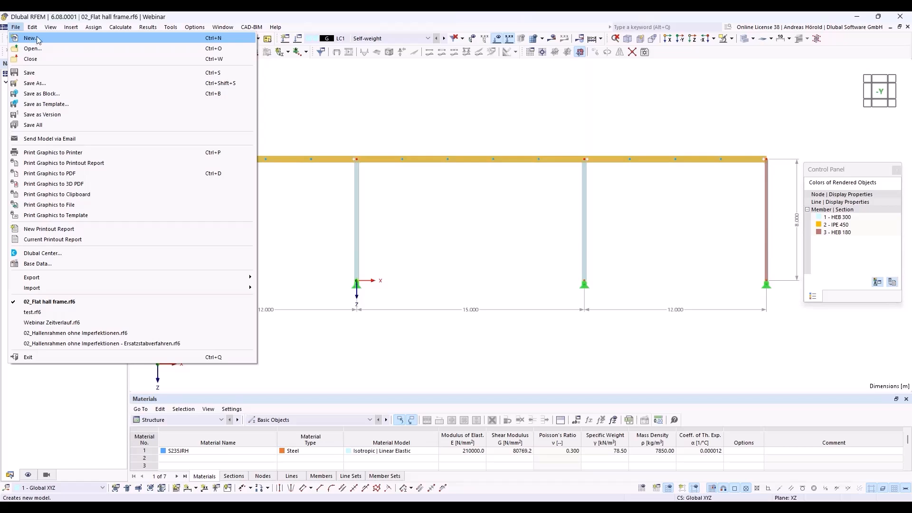
Start the new model 01_Two-span beam as a 2D | XZ | Plane Stress model
key(Escape)
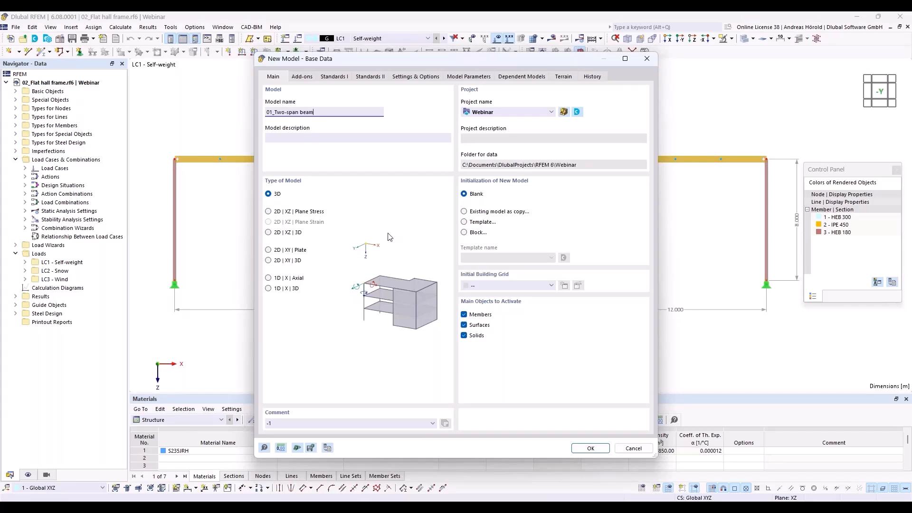
click(269, 212)
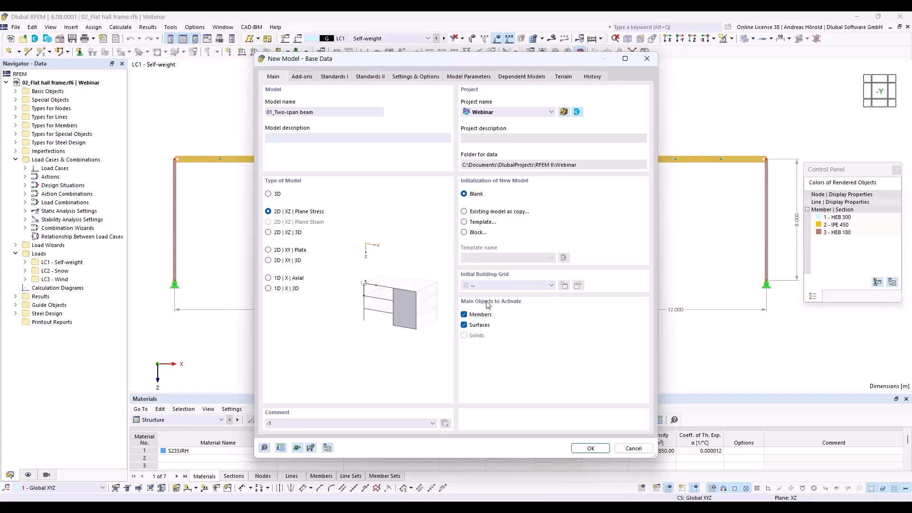
click(302, 77)
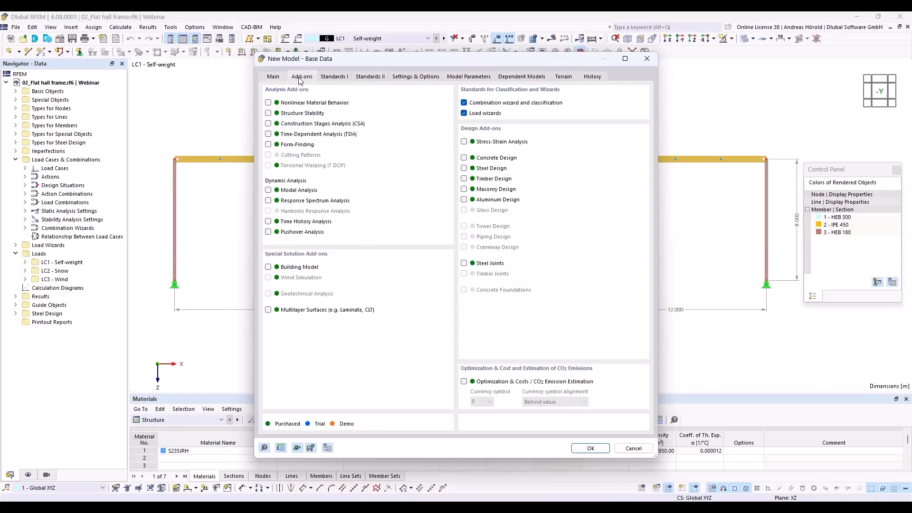
Enable the Steel Design add-on and keep EN 1990 and EN 1993 as the design standards
click(464, 168)
click(334, 76)
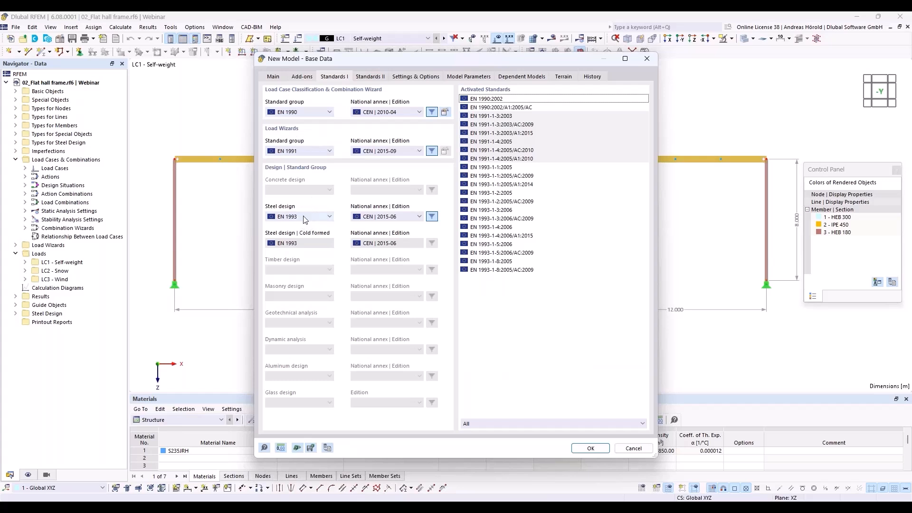
click(301, 115)
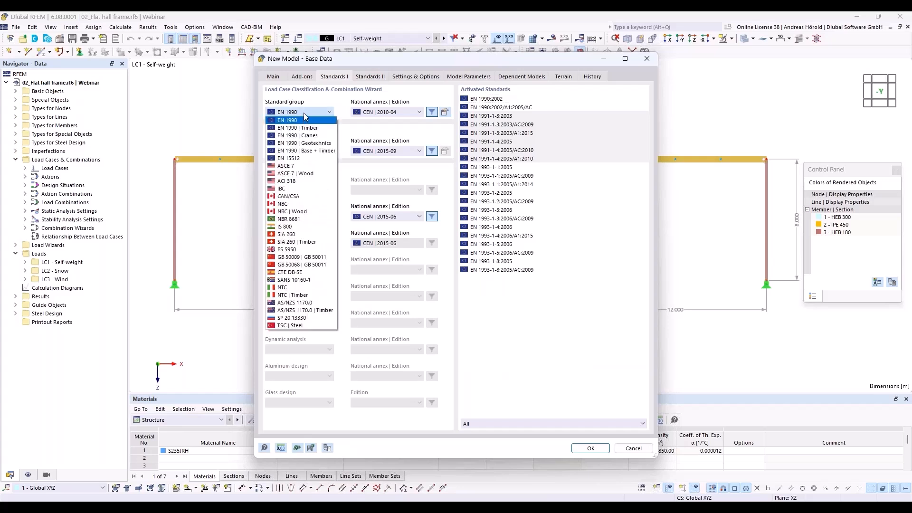
click(303, 116)
click(312, 219)
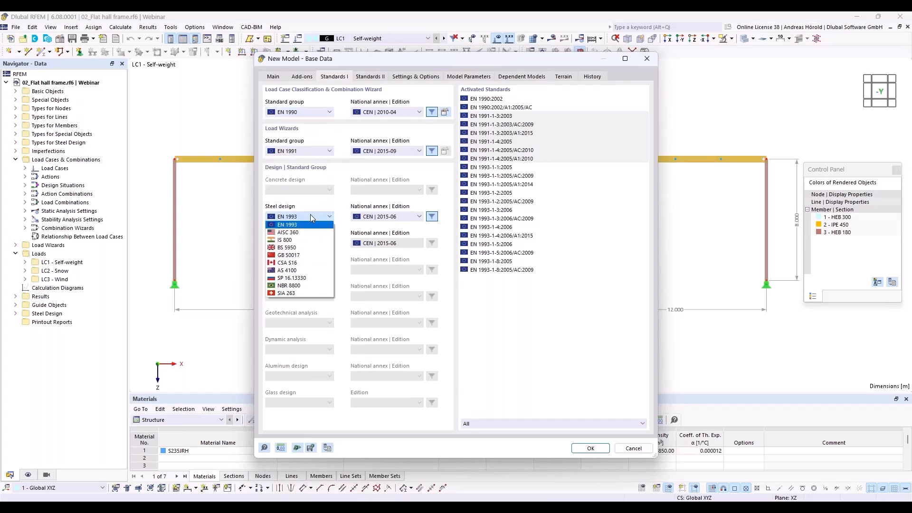
click(312, 217)
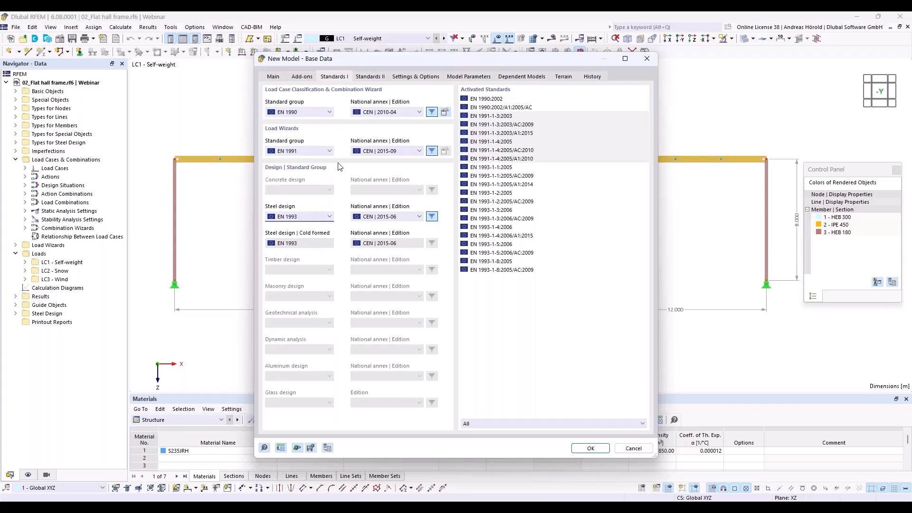
Choose the DIN annexes (2012-08, 2019-04, 2020-11) for EN 1990, 1991, 1993 and create the model
click(398, 112)
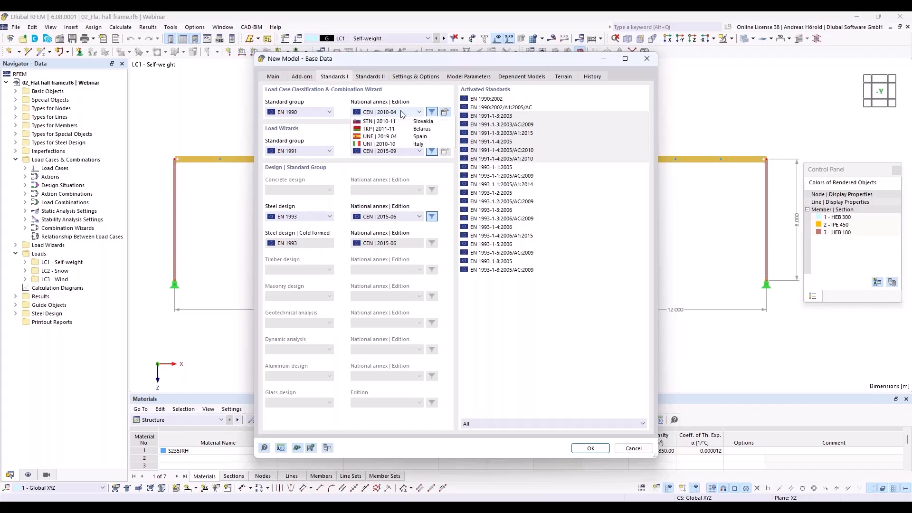
click(396, 158)
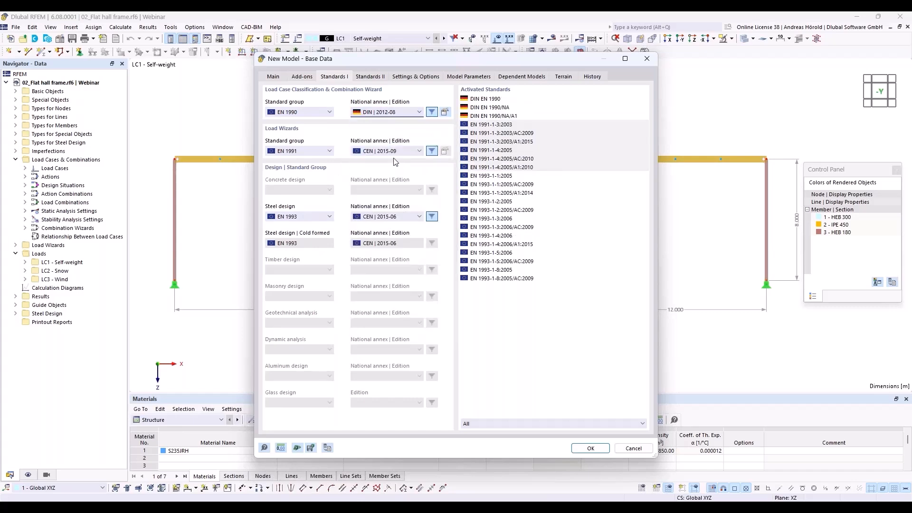
click(392, 151)
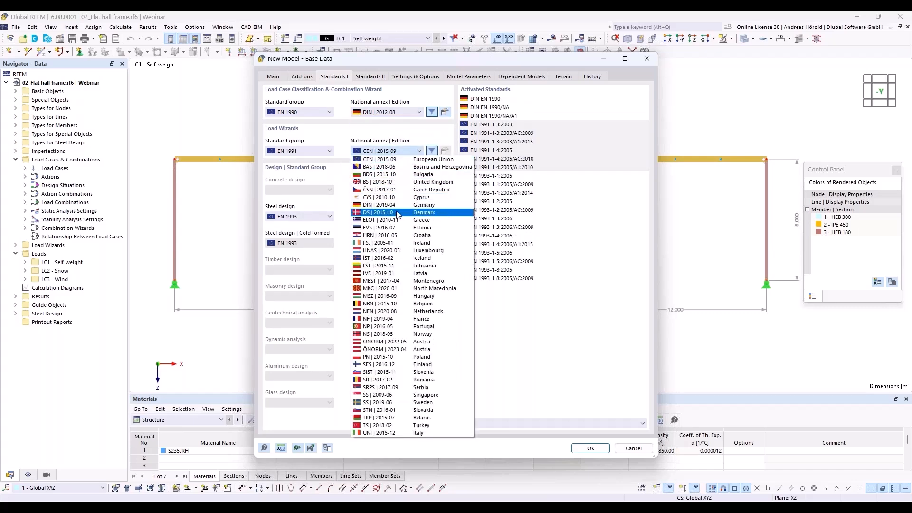
click(398, 210)
click(401, 217)
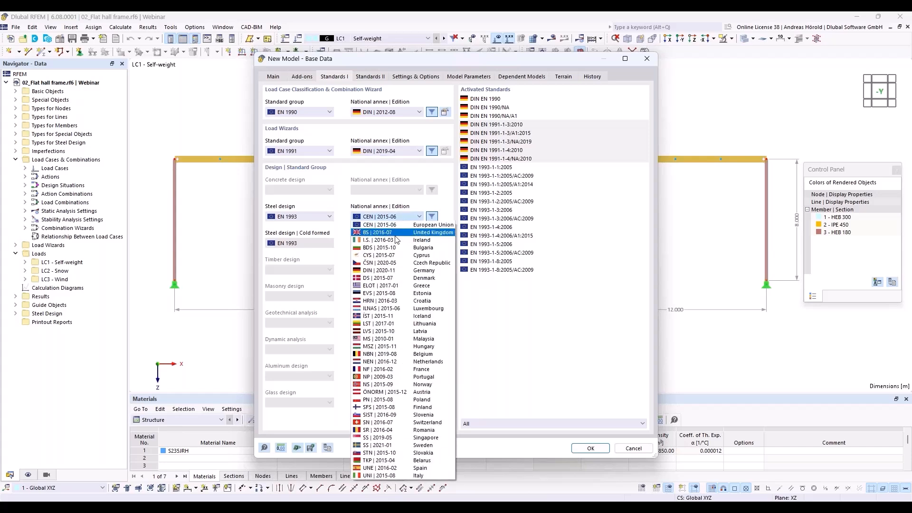
click(392, 270)
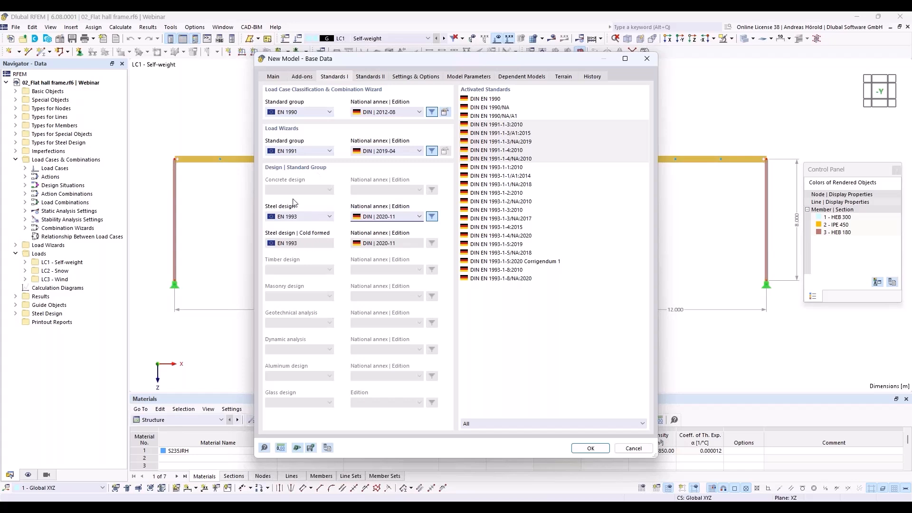
click(590, 449)
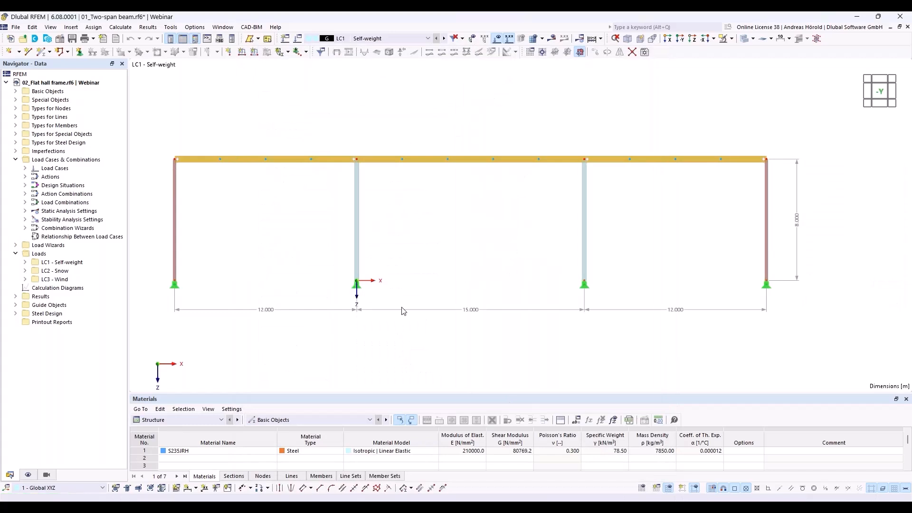
View the empty model from -Y with the origin moved left, and review the grid settings unchanged
click(681, 39)
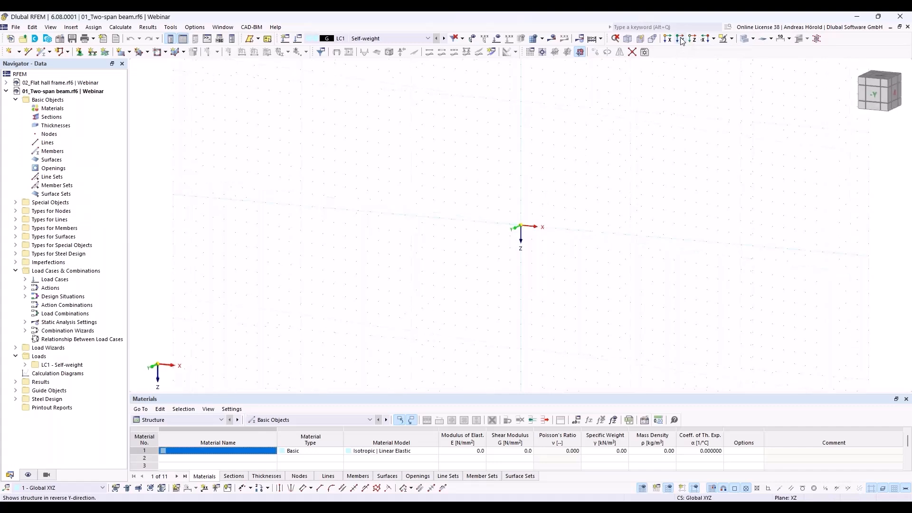
middle_drag(600, 298, 361, 310)
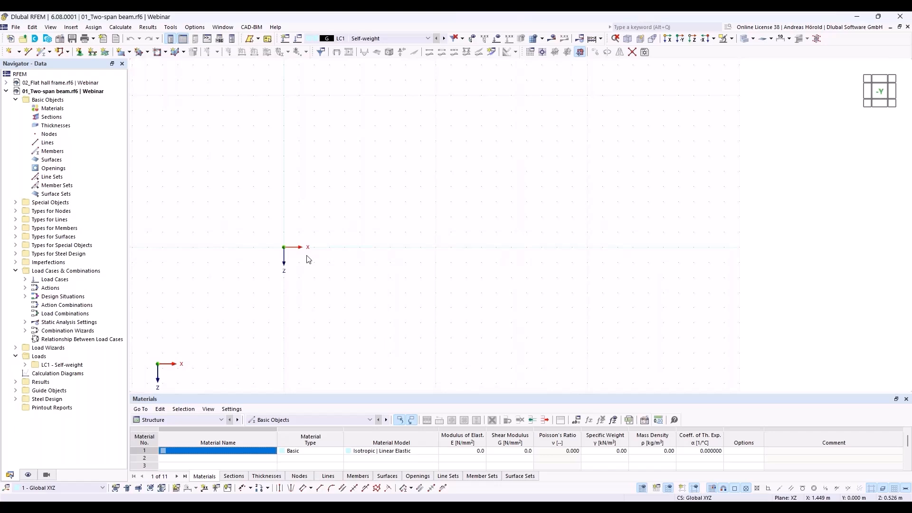
click(642, 488)
double_click(643, 488)
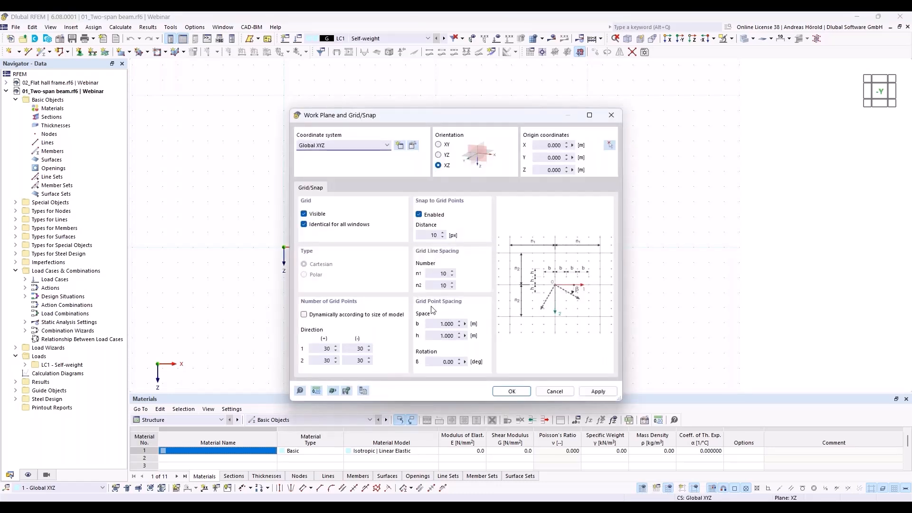
click(552, 389)
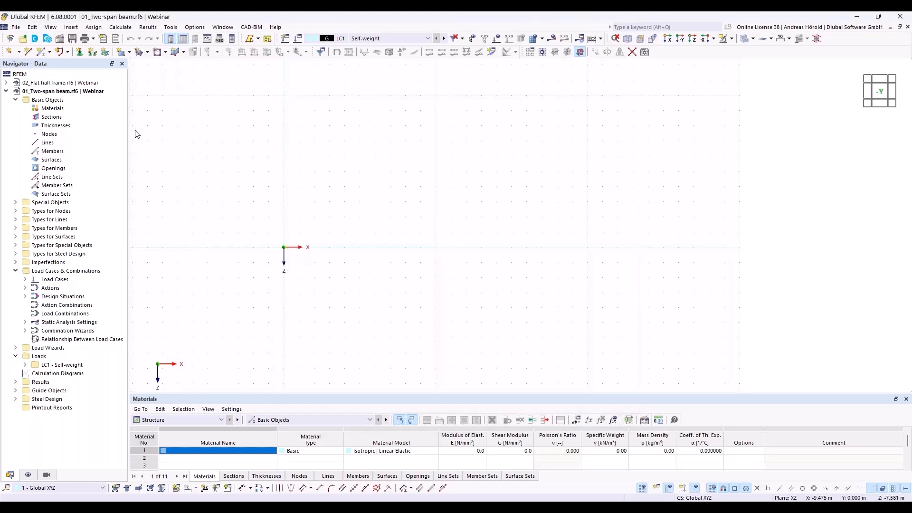
Start a new single member and browse the library's standardized steel I-sections
click(42, 52)
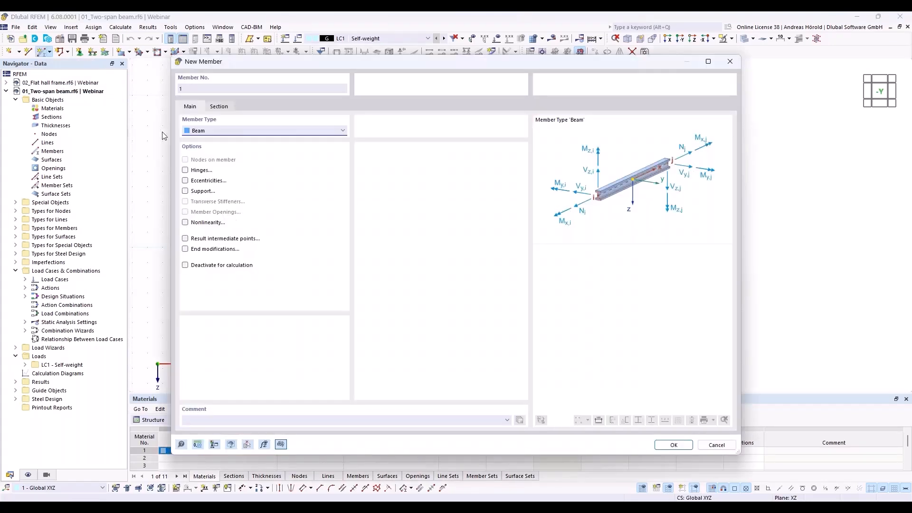
click(218, 107)
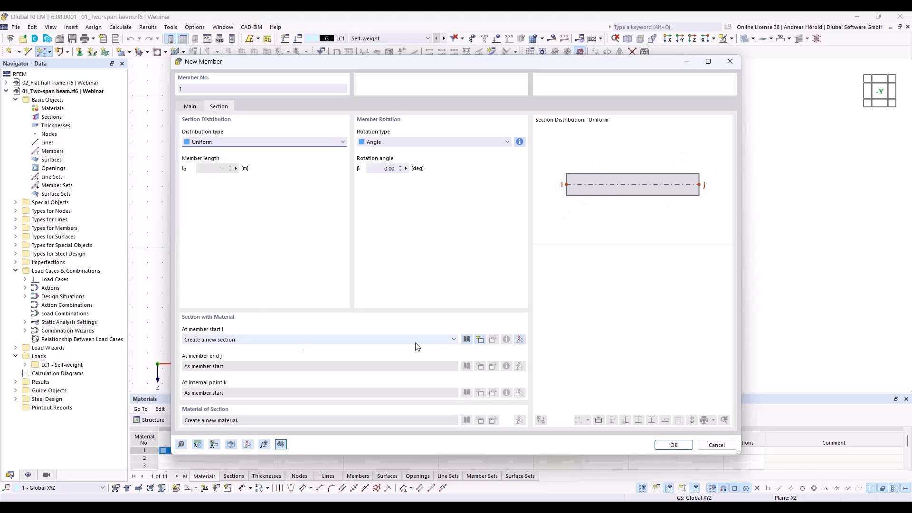
click(466, 340)
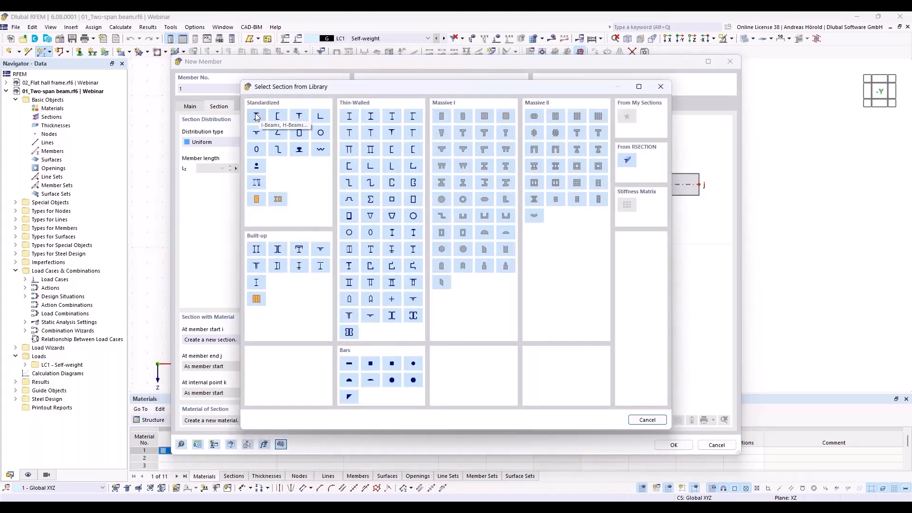
click(256, 117)
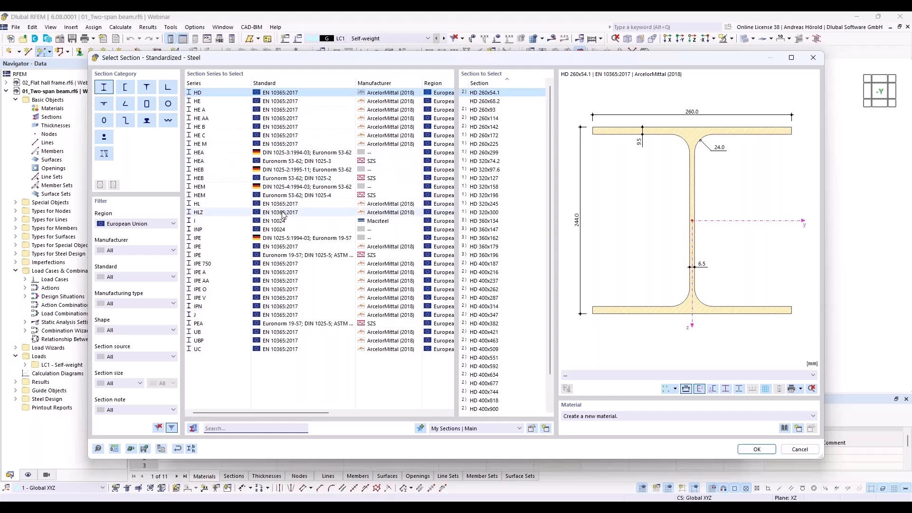
Pick the IPE 550 section and filter the material library to European Union carbon steel
click(216, 246)
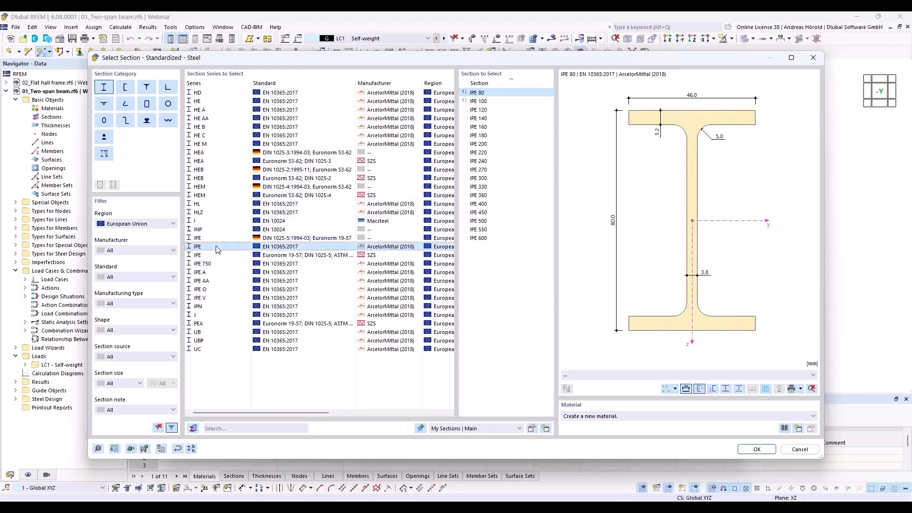
click(488, 230)
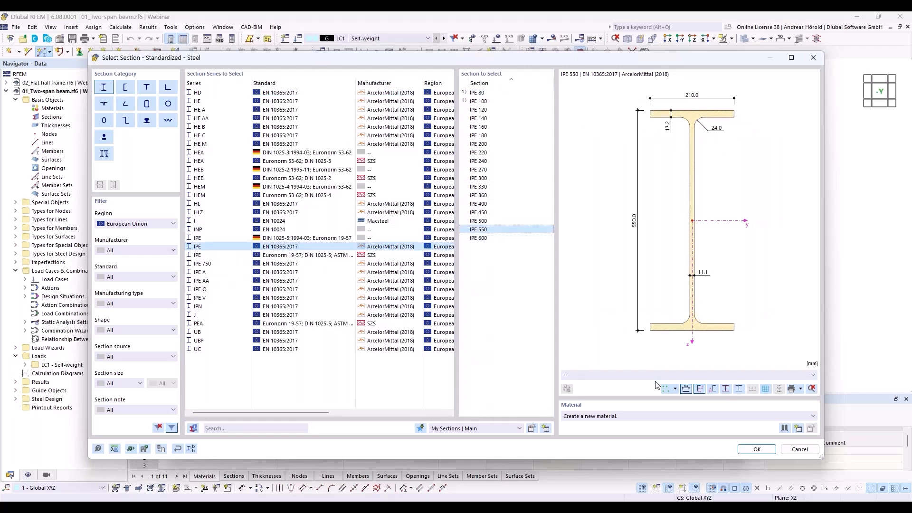
click(785, 429)
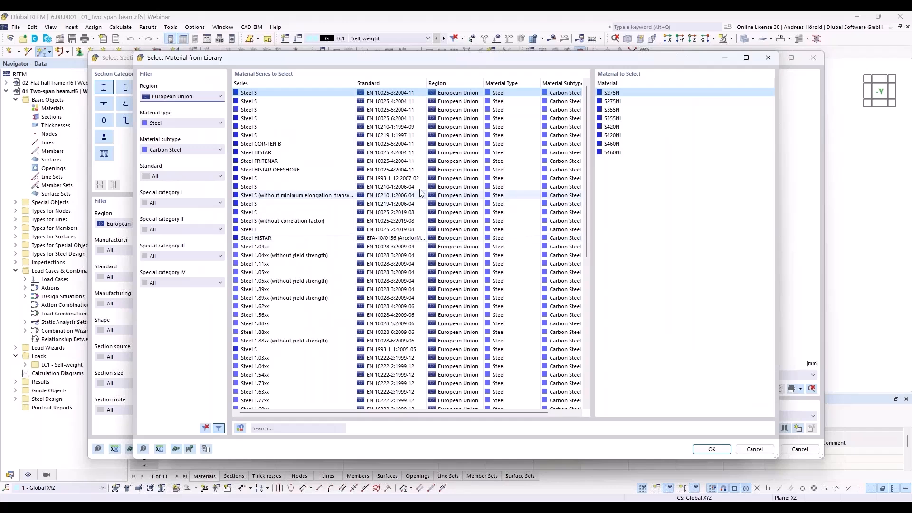
click(186, 97)
click(185, 97)
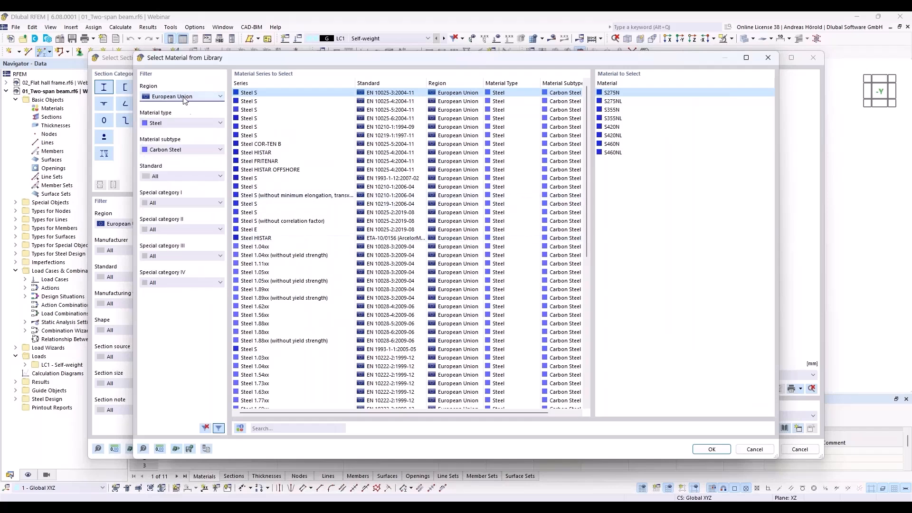
click(190, 123)
click(190, 122)
click(192, 150)
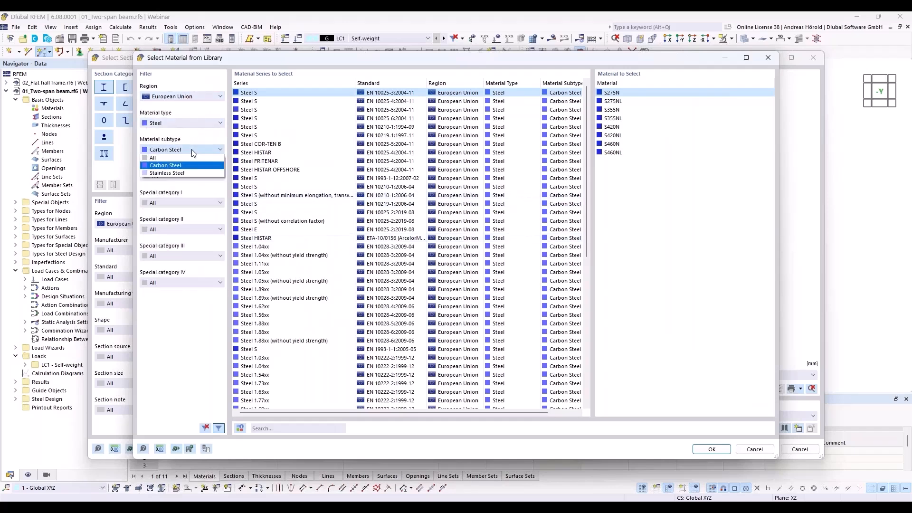
click(192, 149)
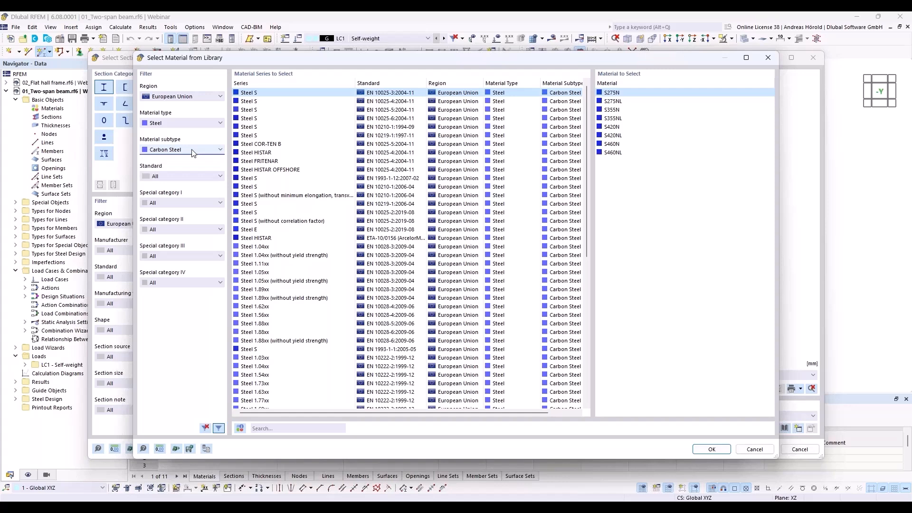
Assign S235 from the EN 1993-1-1 series and confirm the IPE 550 section
click(260, 101)
click(263, 110)
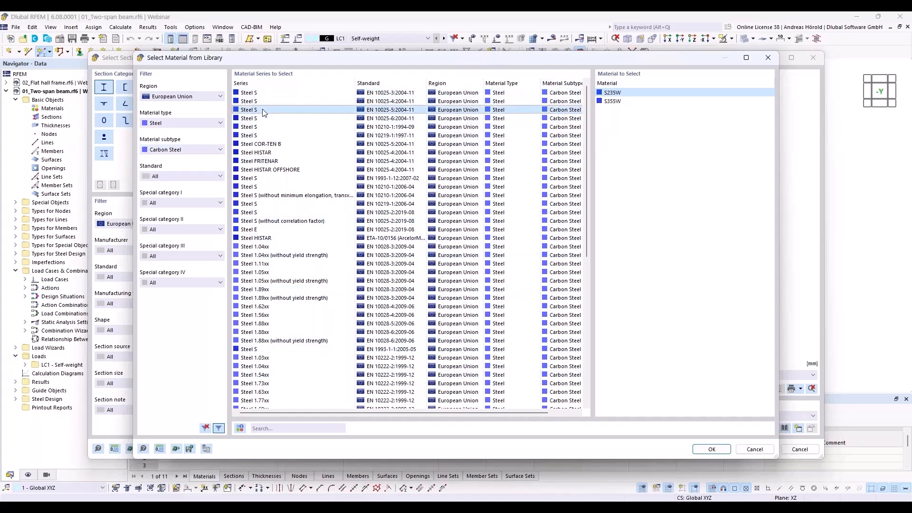
click(265, 118)
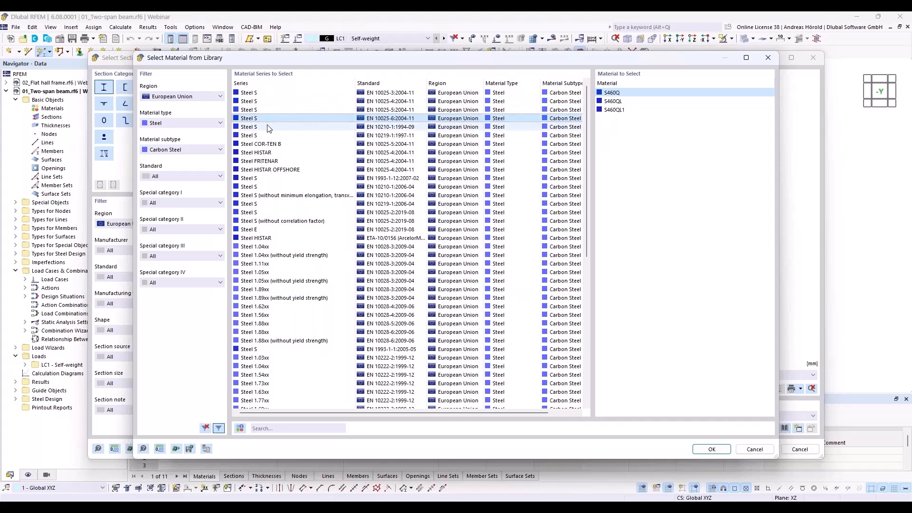
click(268, 127)
click(267, 136)
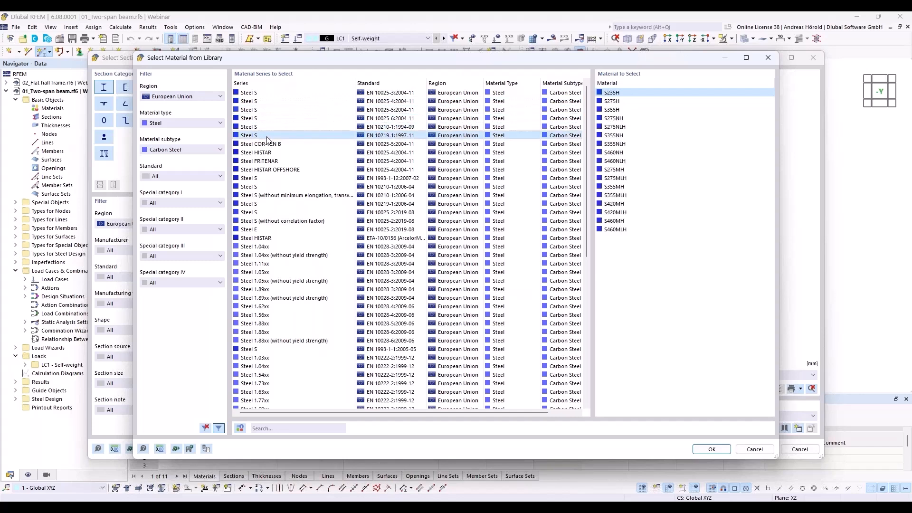
click(272, 350)
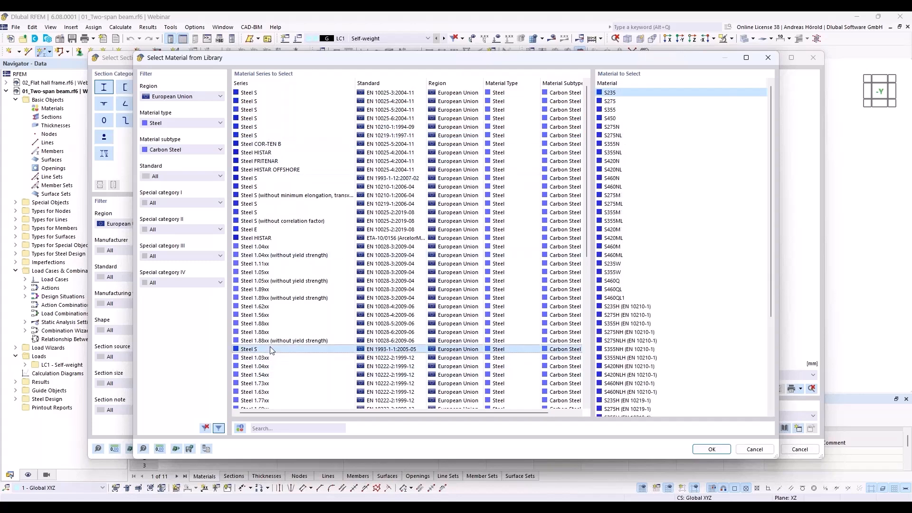
click(616, 94)
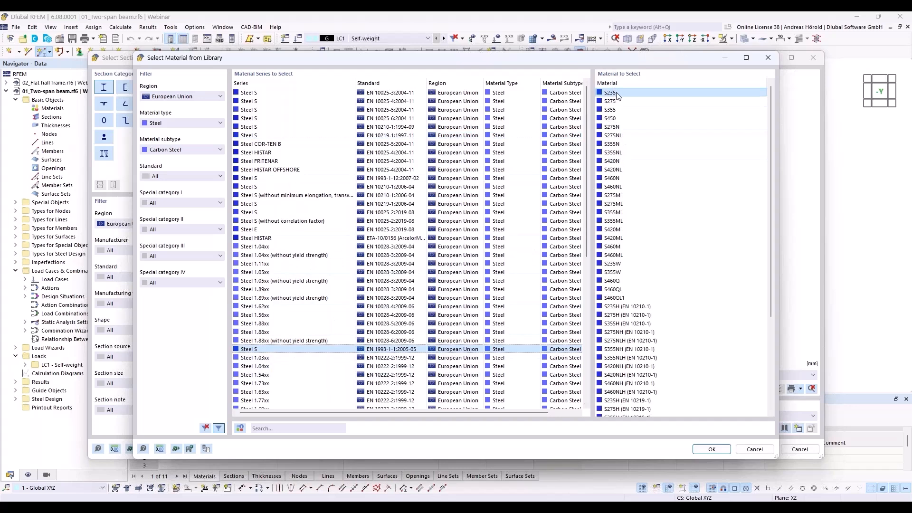
click(708, 448)
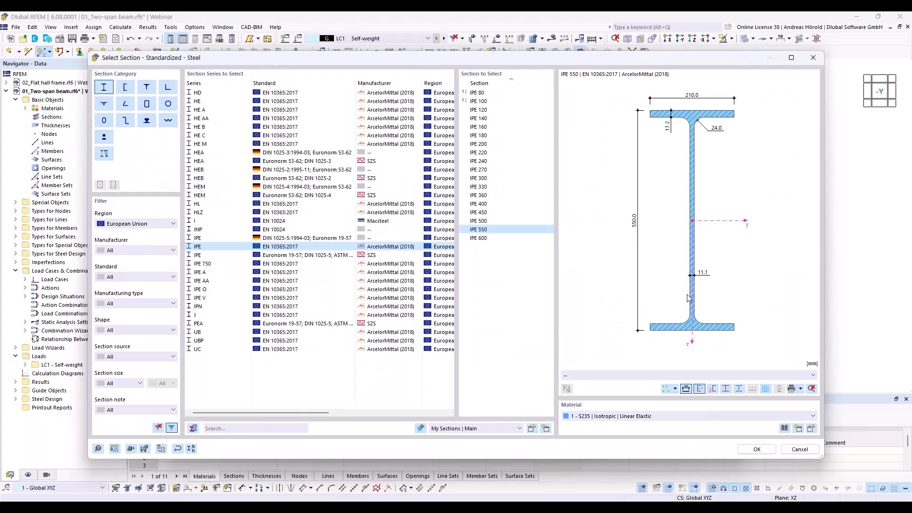
click(758, 449)
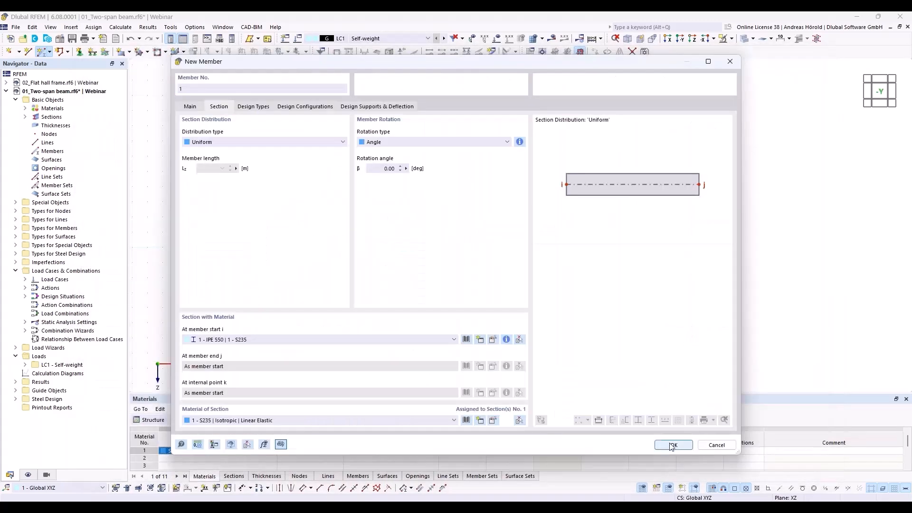
Draw member 1 from the origin to X = 24 m along the X axis
click(673, 446)
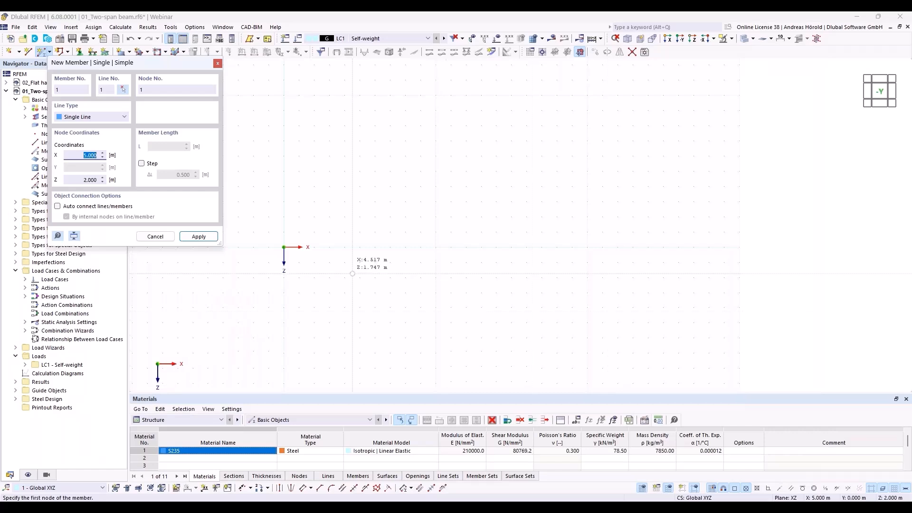
click(284, 247)
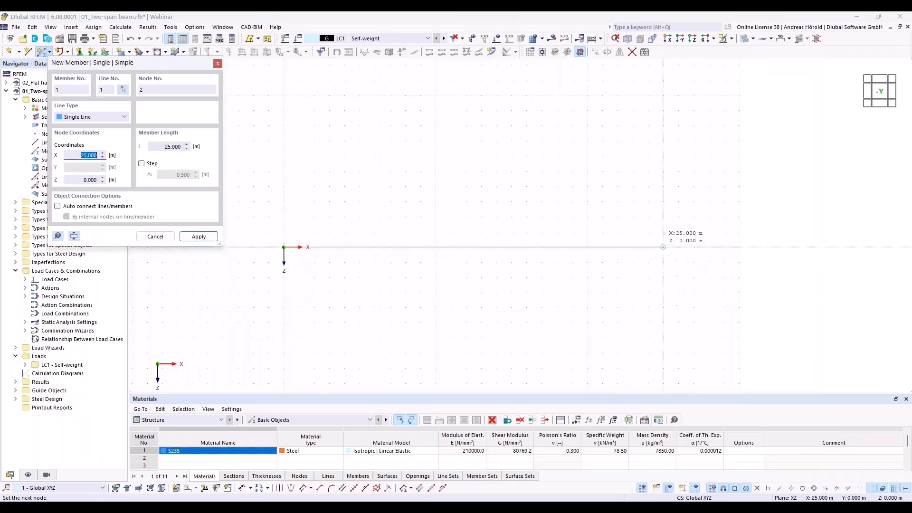
click(648, 247)
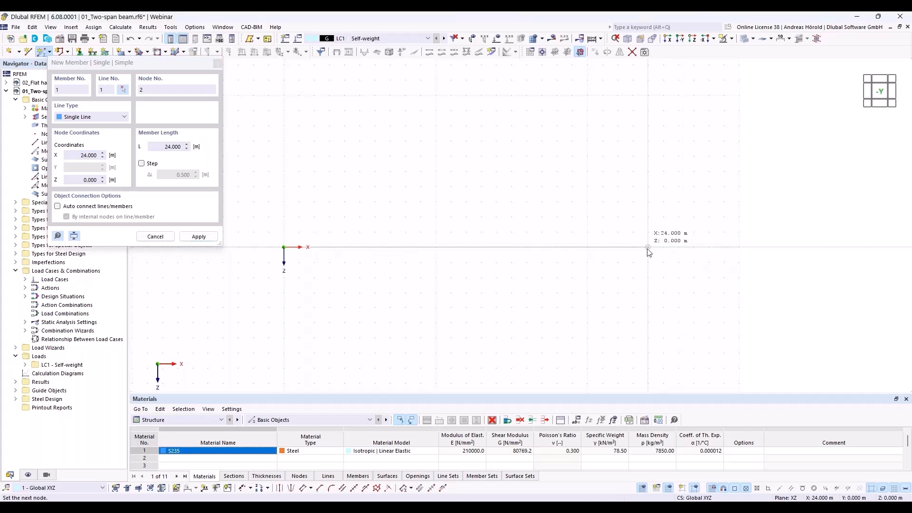
key(Escape)
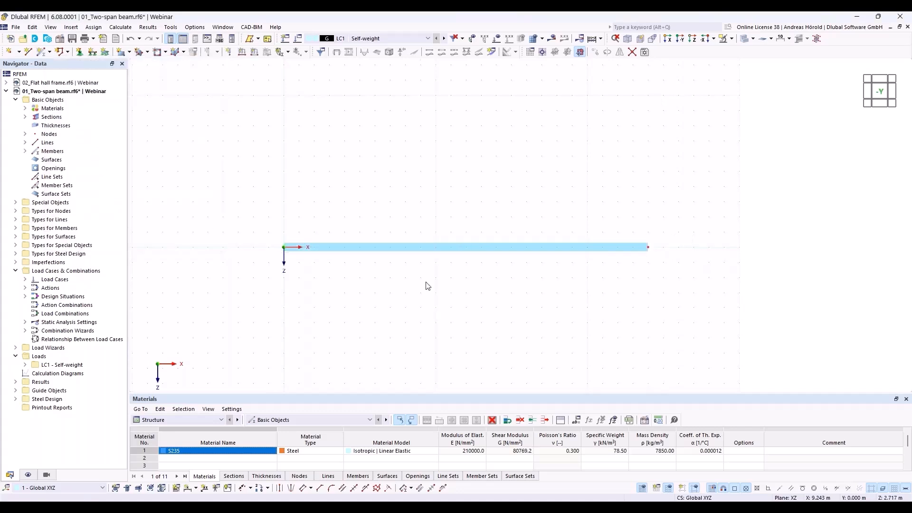
Add one intermediate node to member 1 without dividing it, via Divide Member > n Intermediate Nodes
right_click(460, 247)
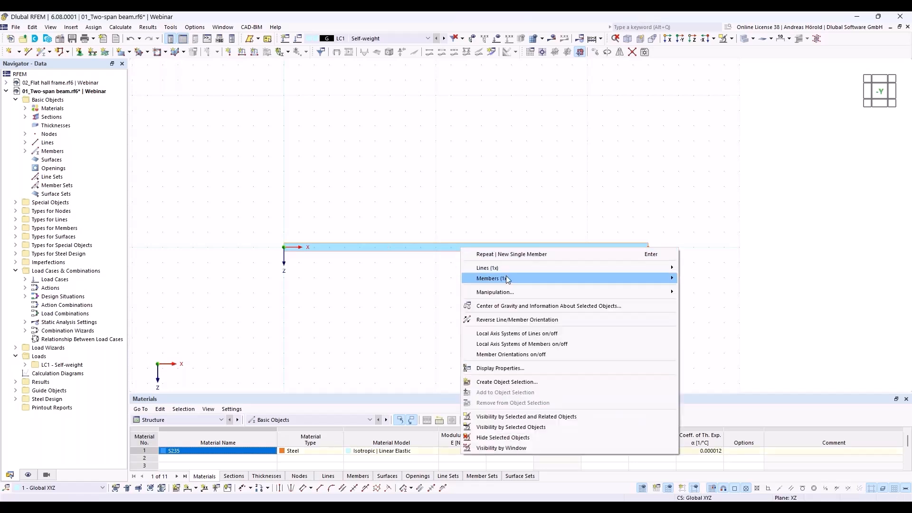
mouse_move(510, 279)
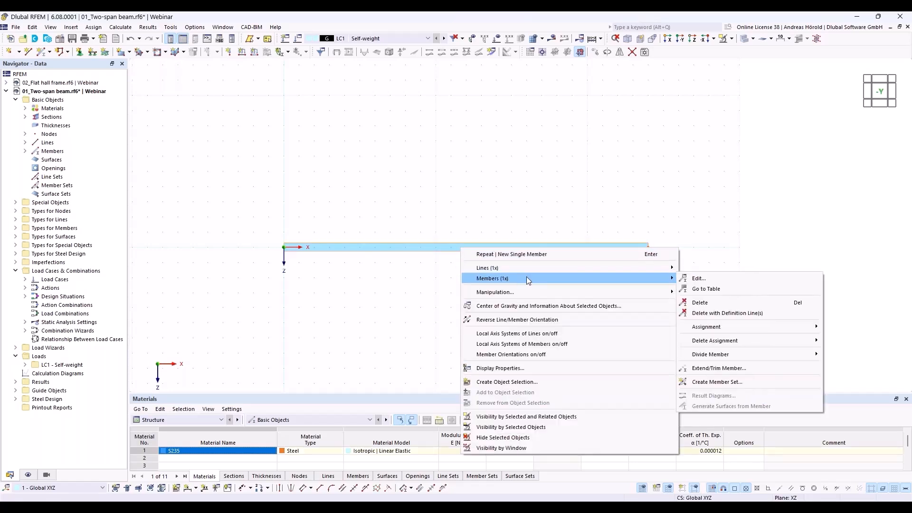
mouse_move(730, 355)
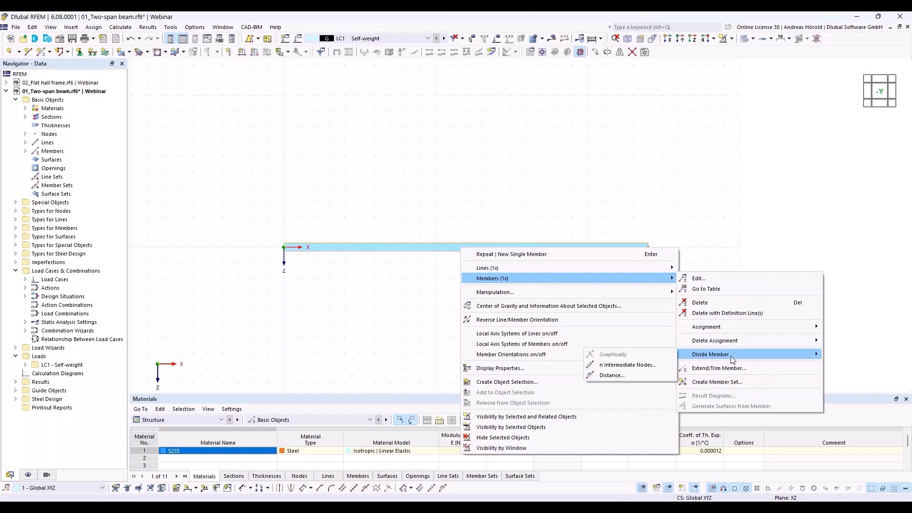
click(641, 365)
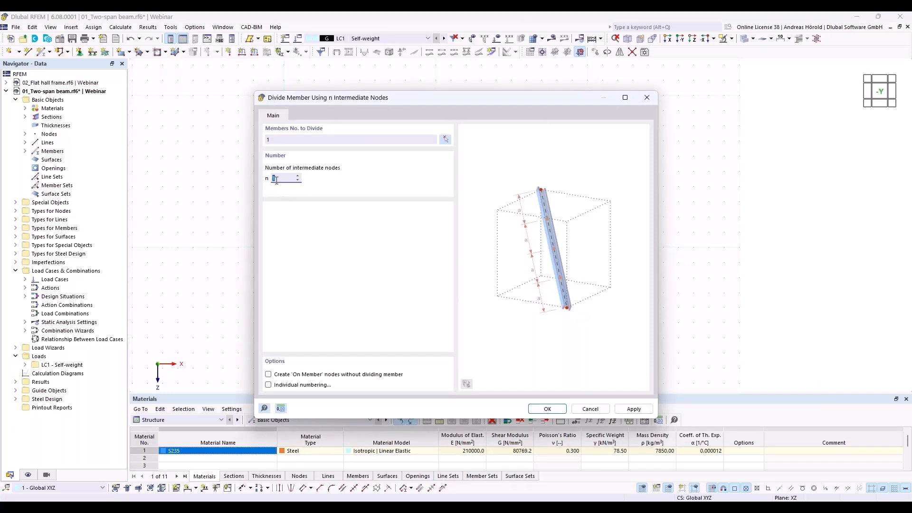
click(269, 375)
click(549, 409)
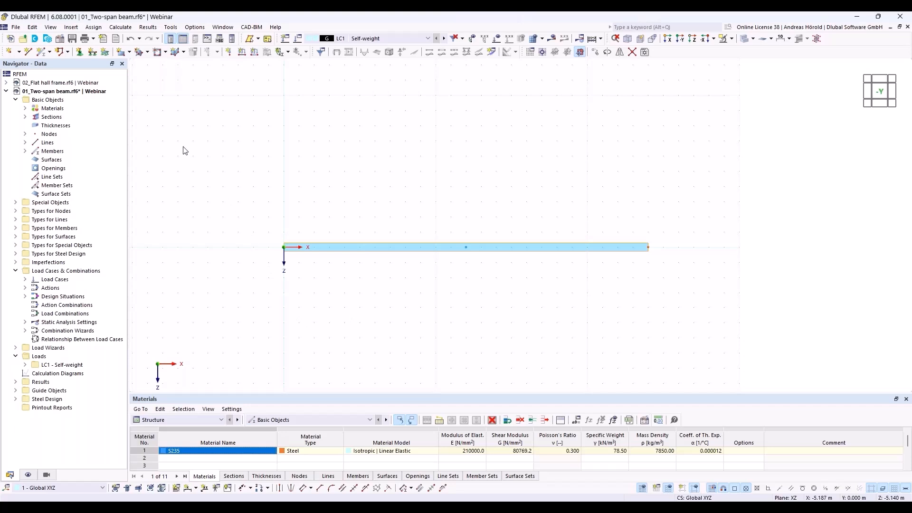
Assign a hinged nodal support to the beam's left node at the origin
click(80, 52)
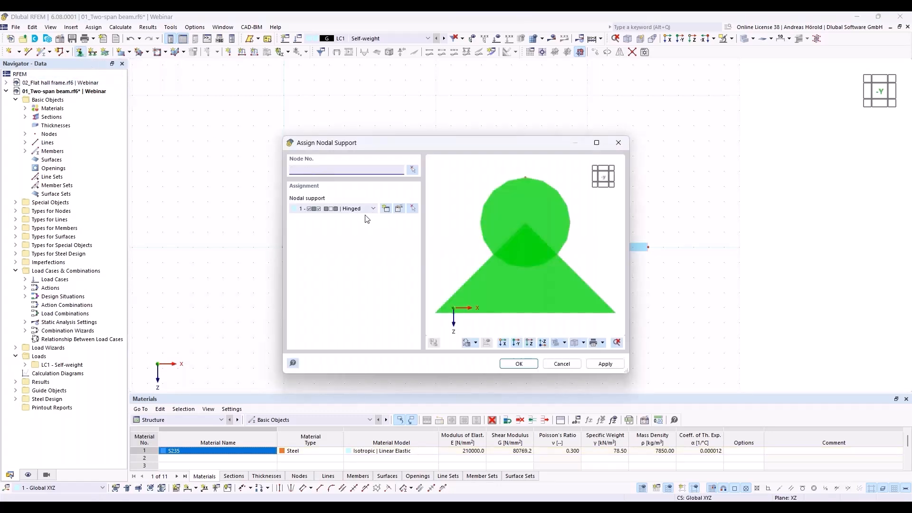
click(400, 209)
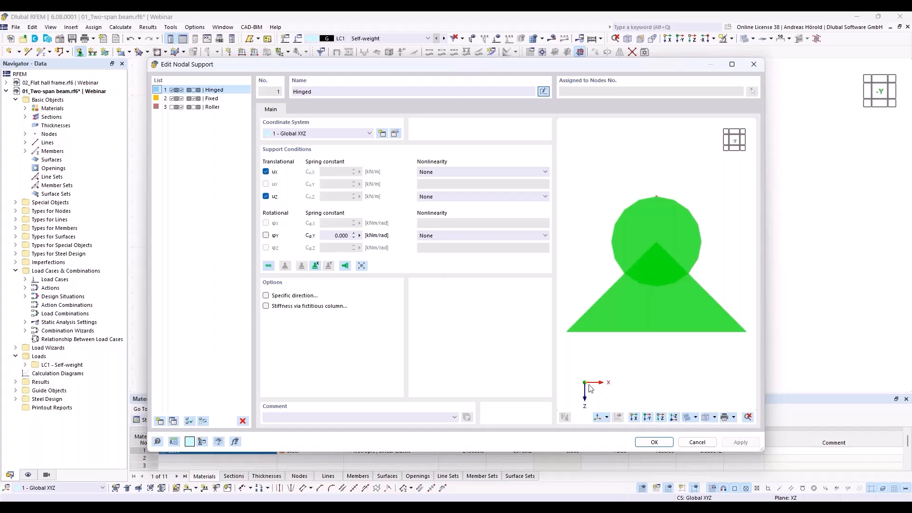
click(654, 443)
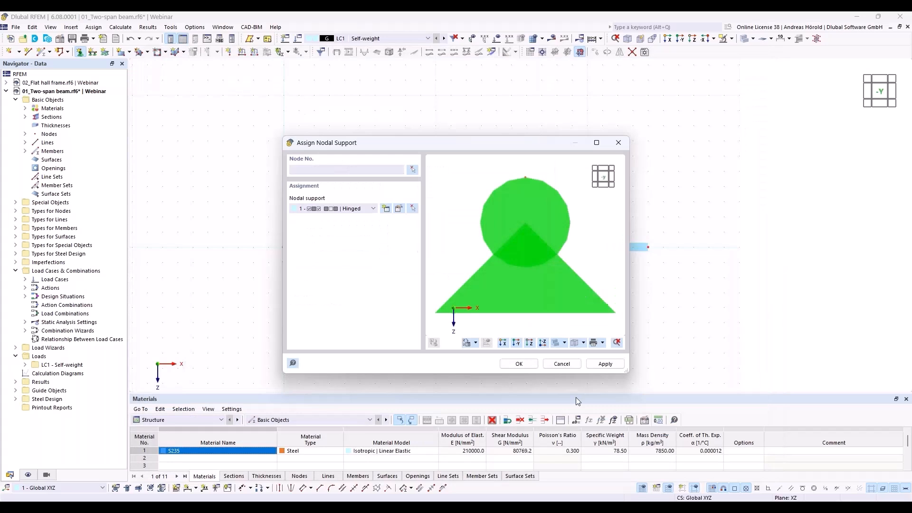
click(524, 363)
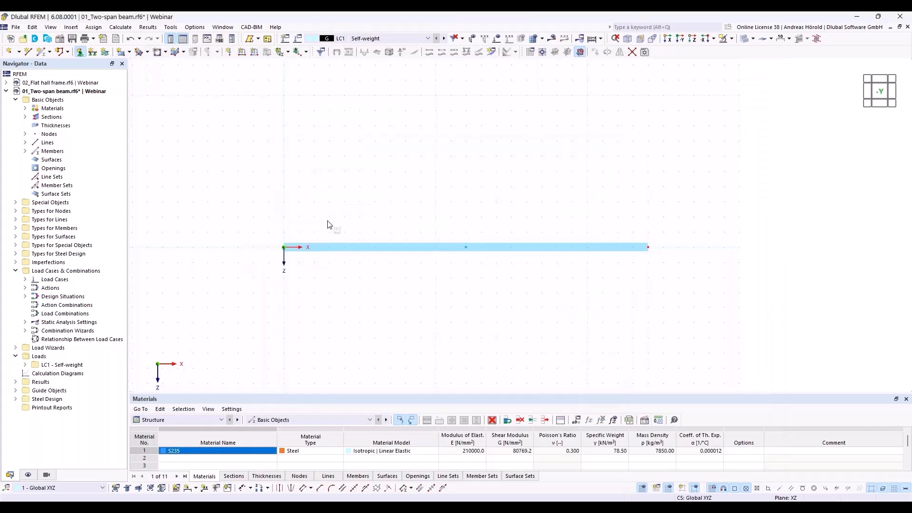
Enlarge the displayed support symbols and reframe the view on the whole beam
scroll(291, 261, up, 3)
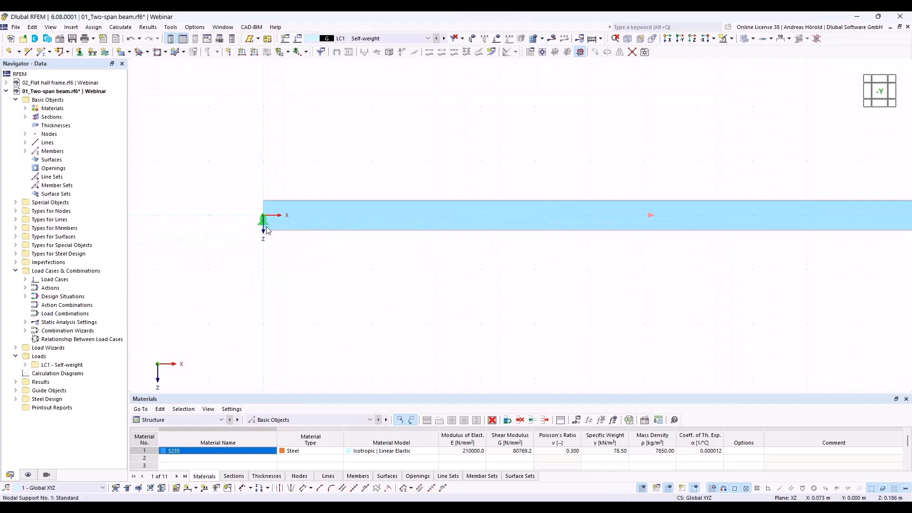
right_click(262, 224)
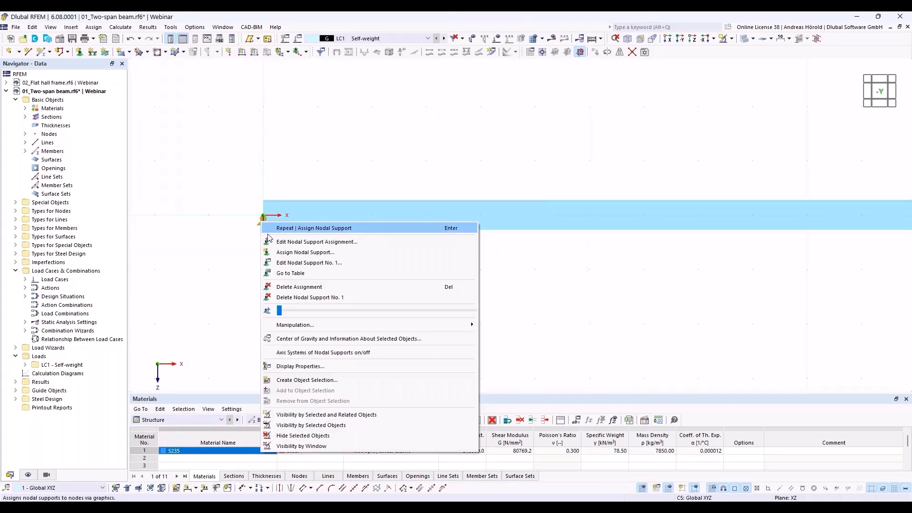
drag(281, 311, 354, 321)
click(523, 310)
click(525, 309)
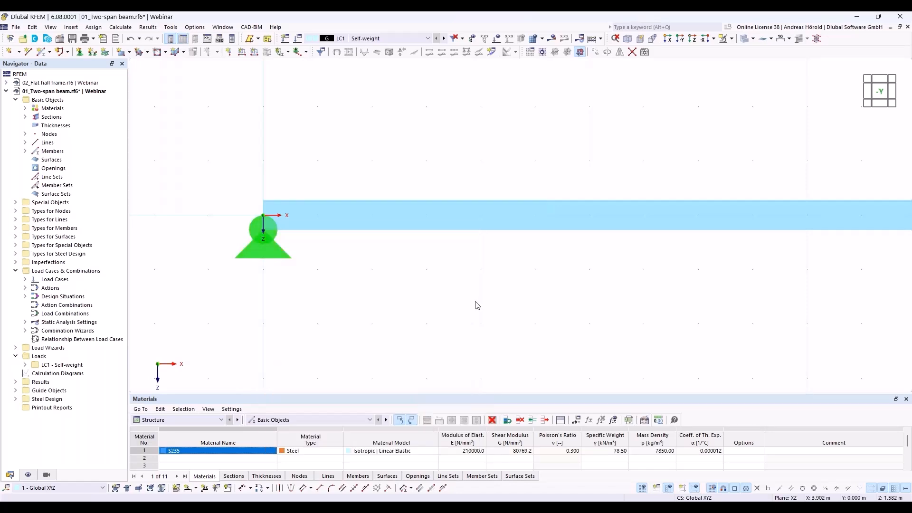
scroll(474, 302, down, 5)
middle_drag(494, 303, 381, 273)
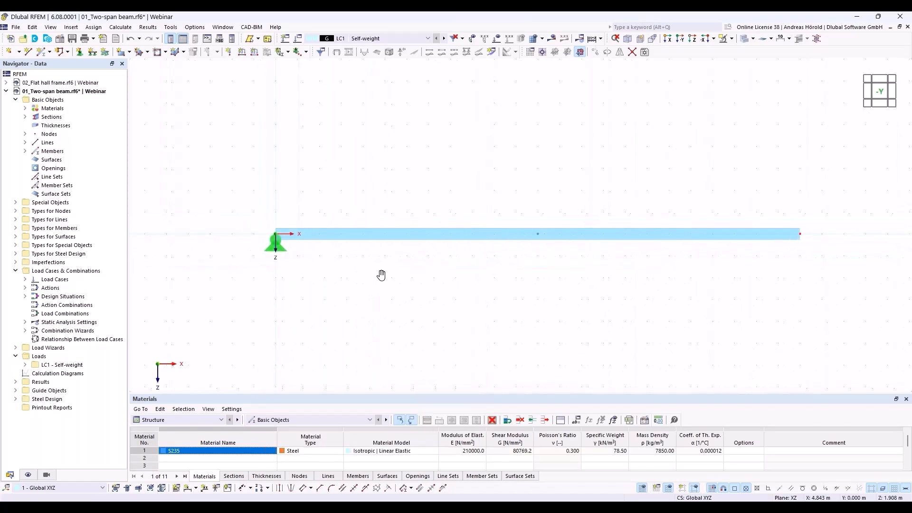
Define a Fixed support type with rotation φY and translation ux released
click(80, 52)
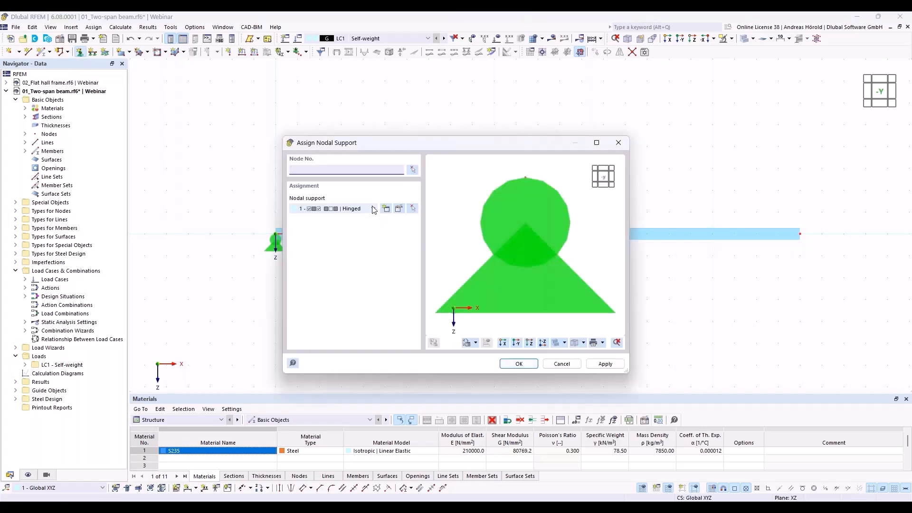
click(373, 209)
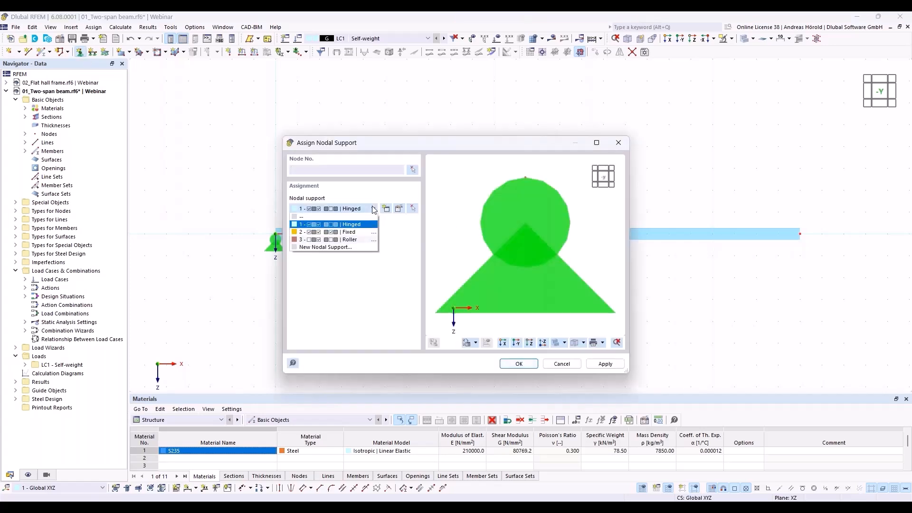
click(361, 233)
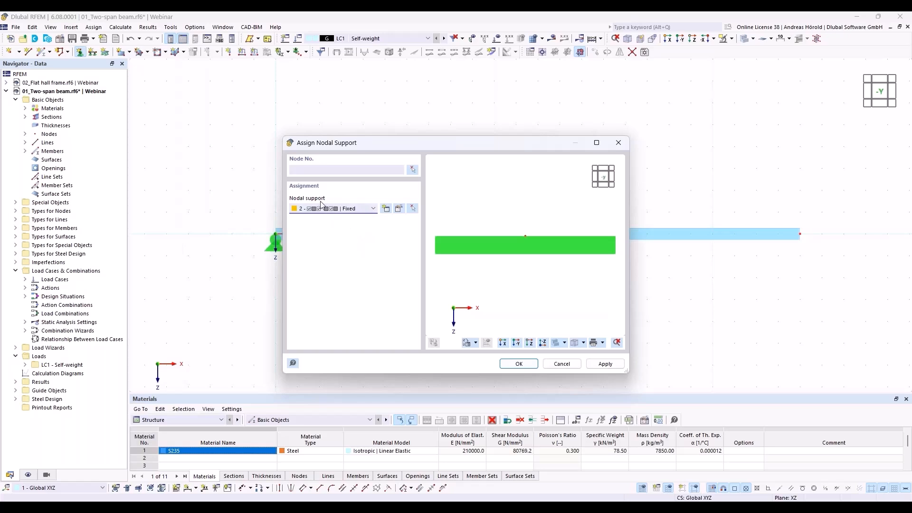
click(398, 210)
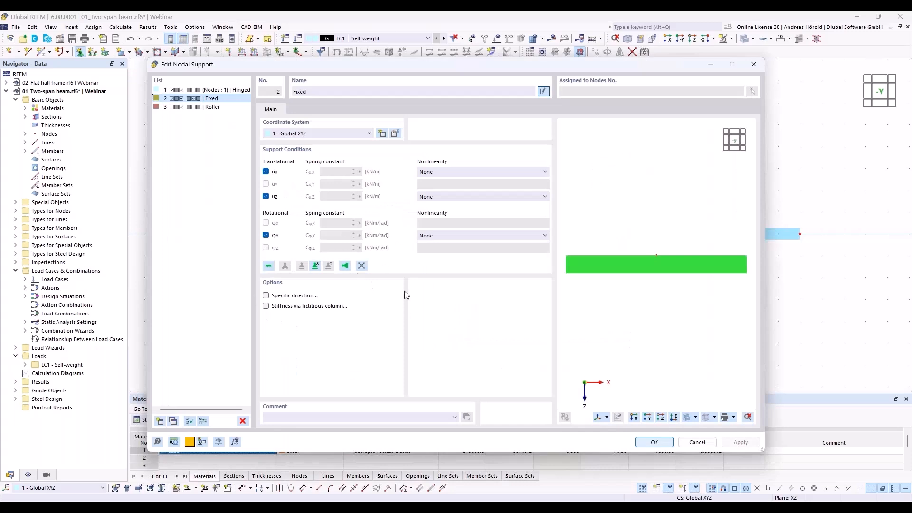
click(266, 236)
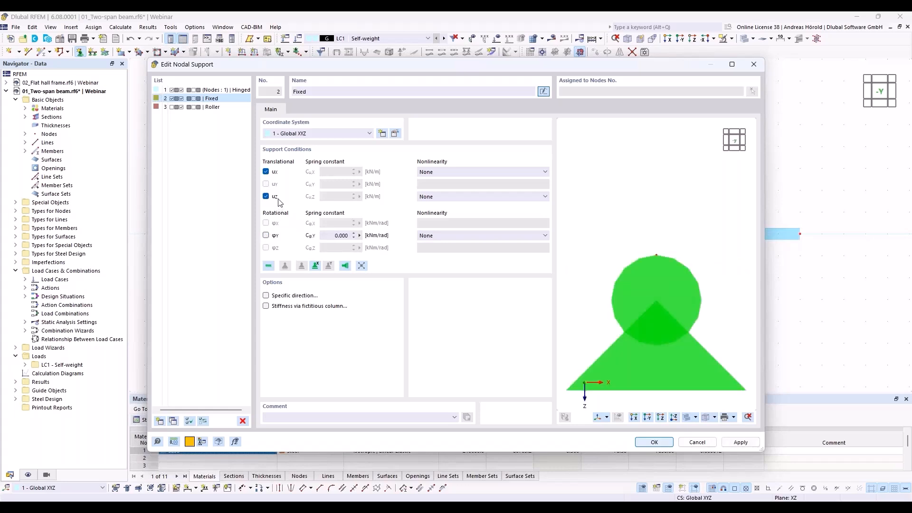
click(266, 172)
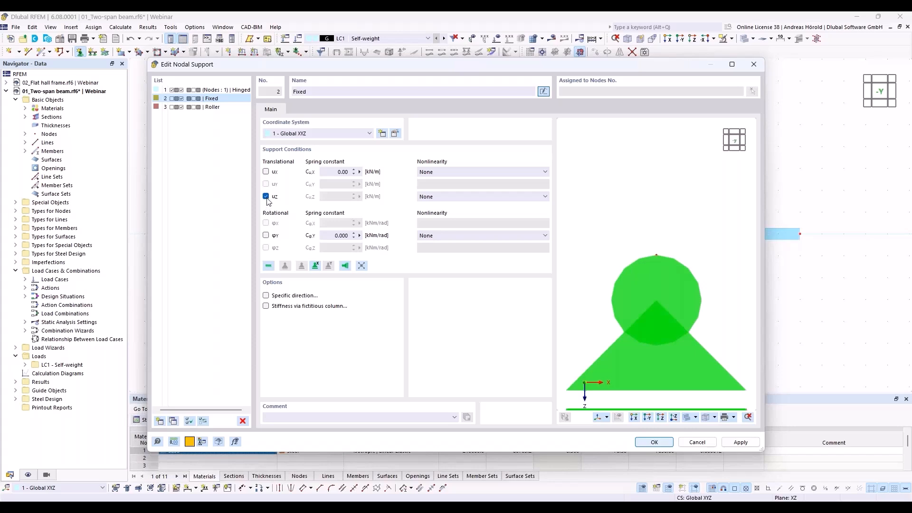
click(651, 442)
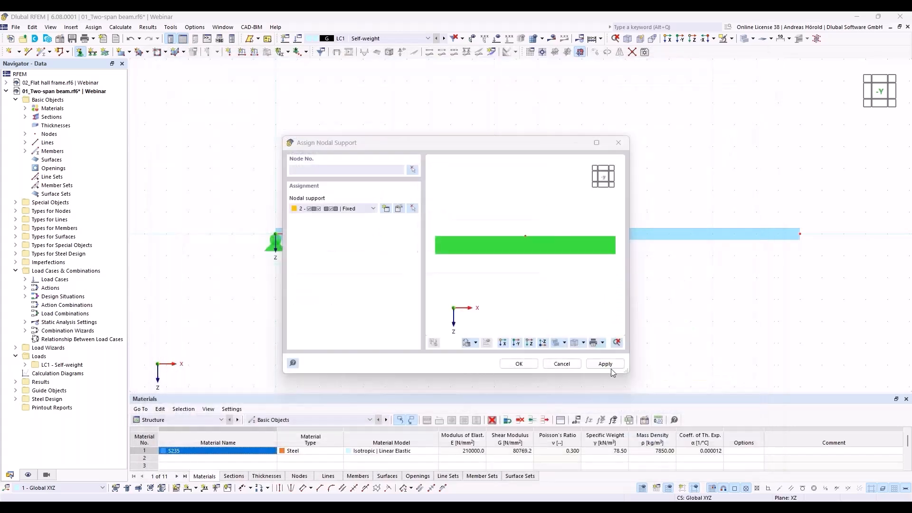
Apply this support to the beam's middle and right nodes
click(517, 363)
drag(517, 265, 859, 206)
key(Escape)
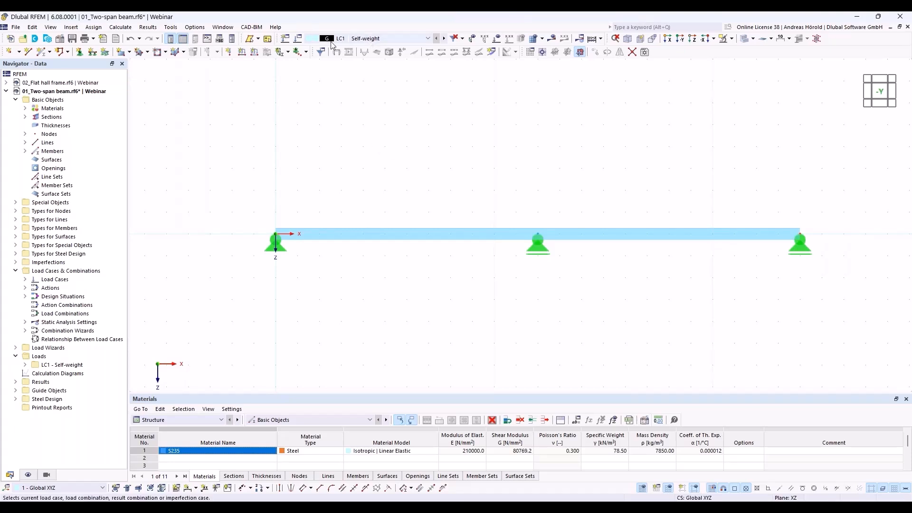
click(298, 40)
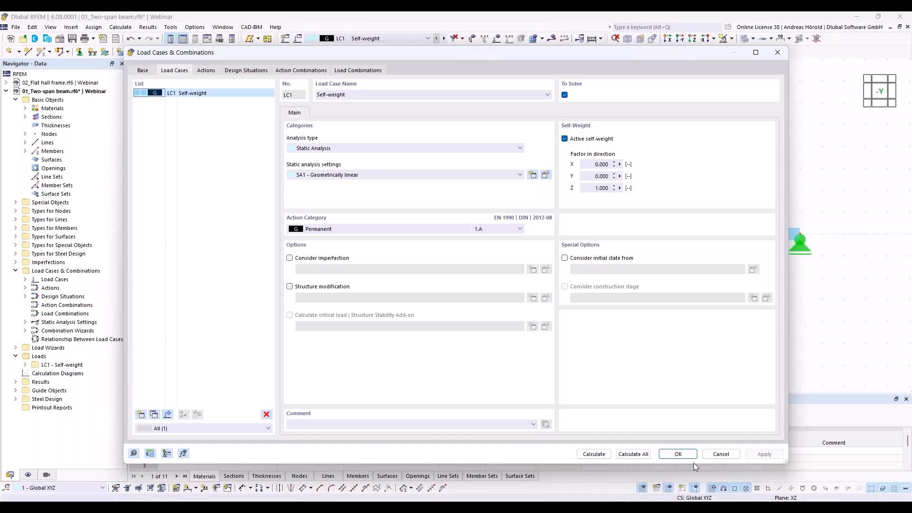
click(721, 454)
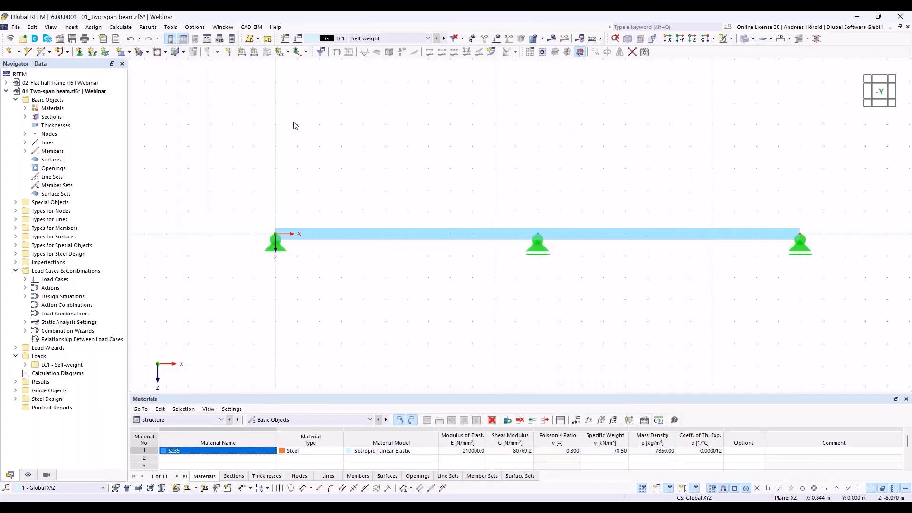
Set up a new member load as a uniform Force acting in ZL direction
click(254, 53)
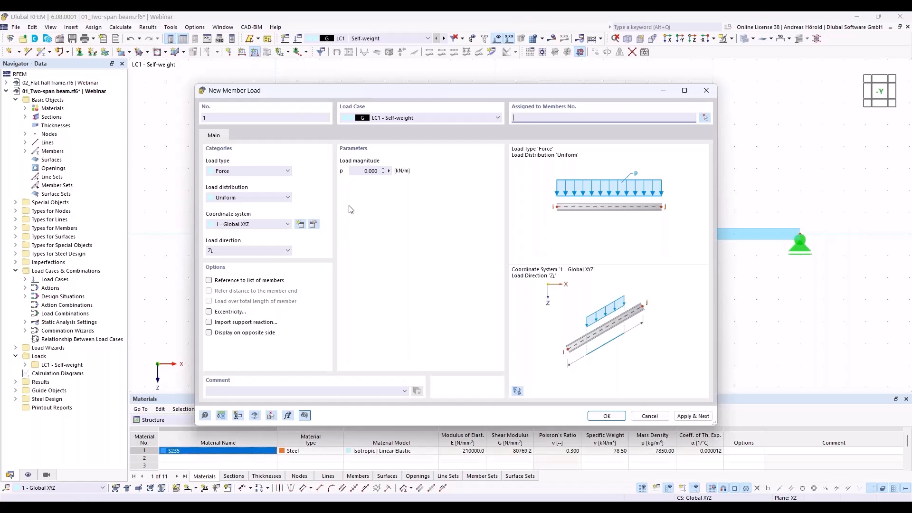
click(238, 171)
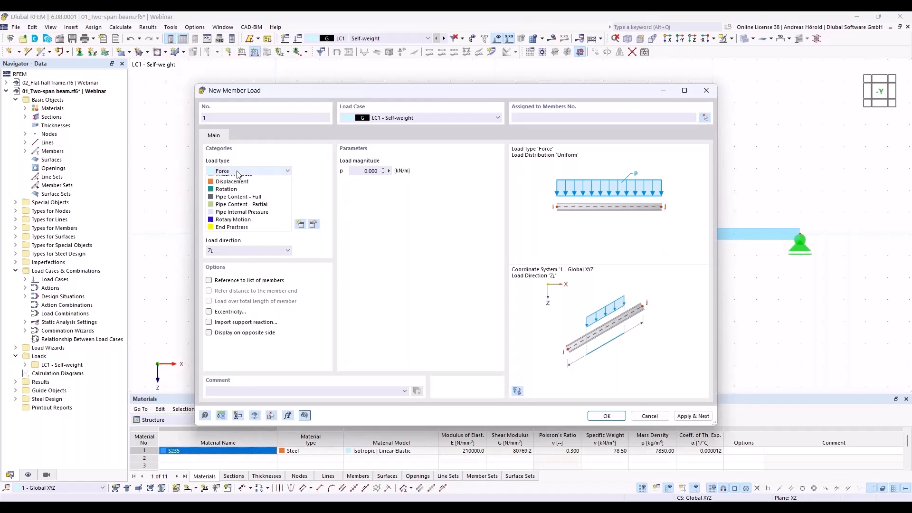
click(237, 172)
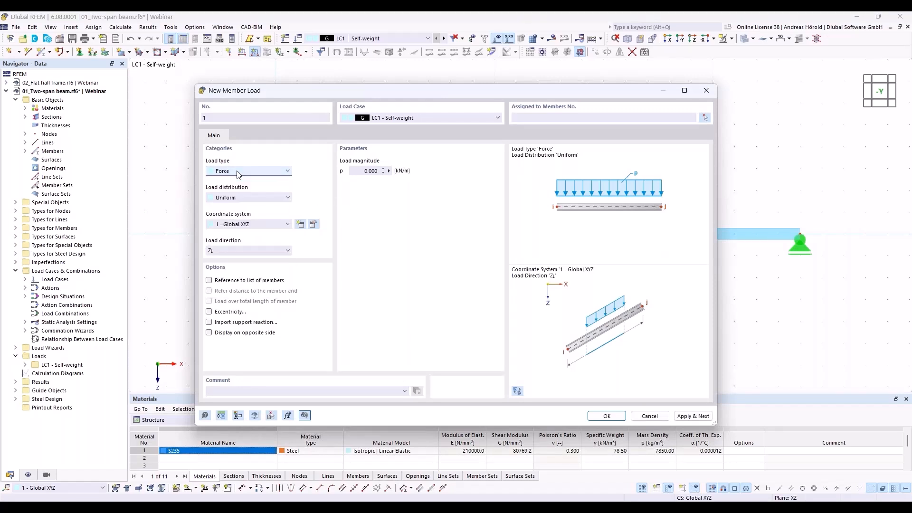
click(241, 198)
click(239, 197)
click(256, 198)
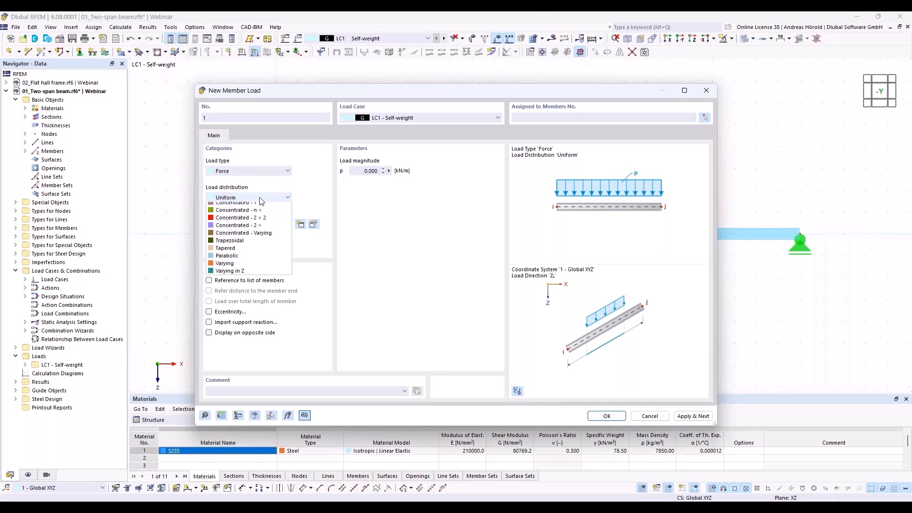
click(260, 197)
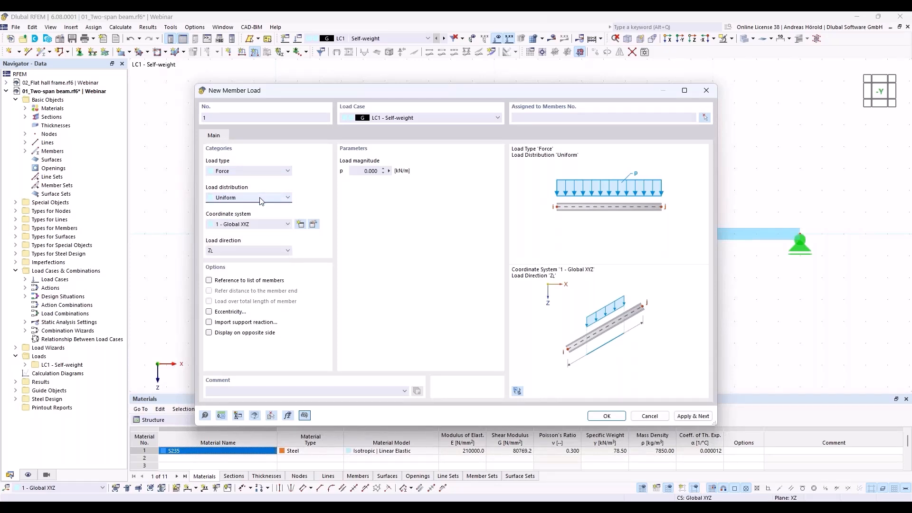
click(233, 251)
click(234, 252)
Enter p = 8 kN/m and apply the load to member 1
click(360, 171)
text(8)
click(604, 417)
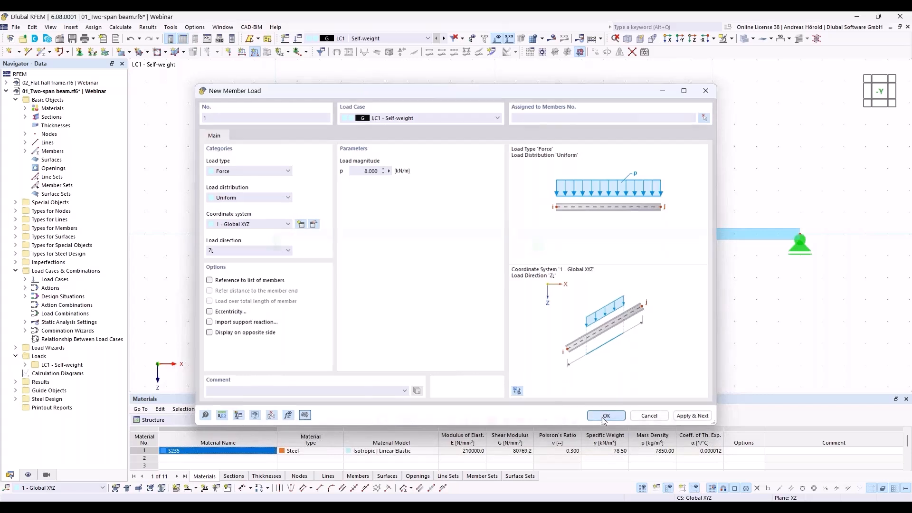
click(466, 231)
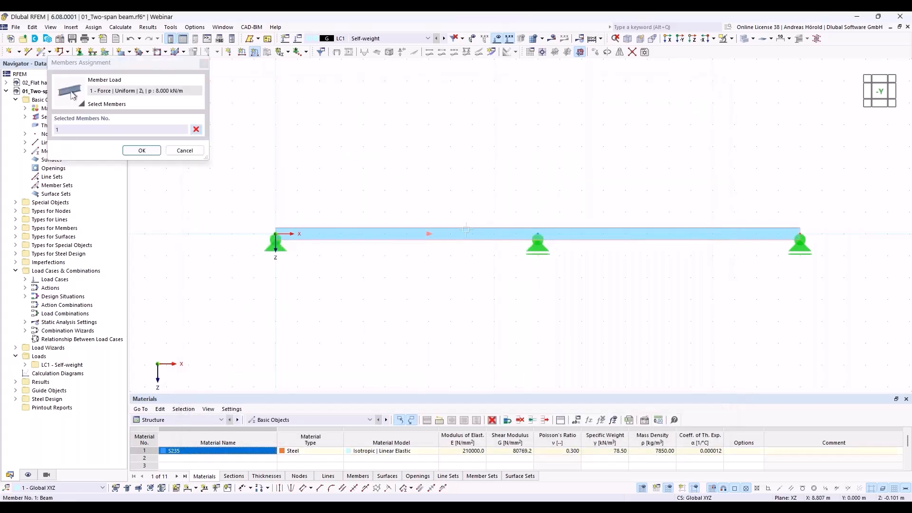
click(141, 150)
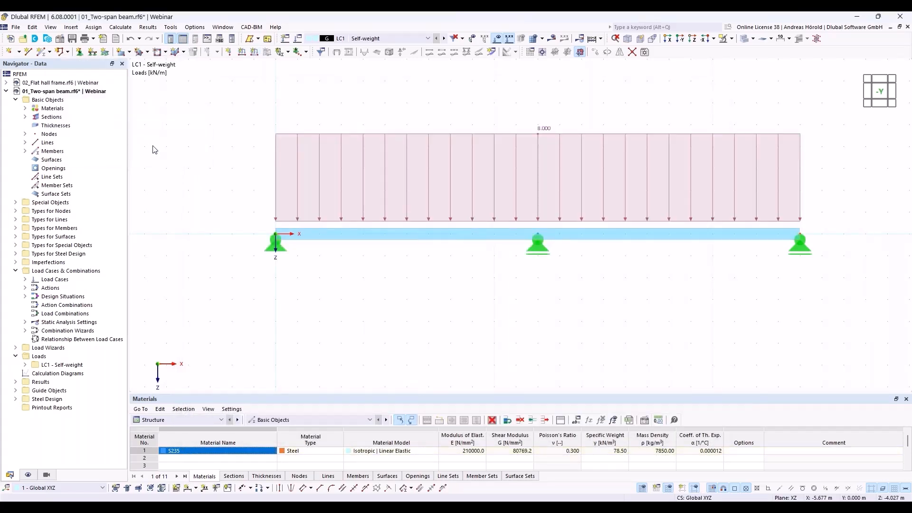
Add load case LC2 'Imposed load' with action category Imposed loads - category A (3.A)
click(285, 39)
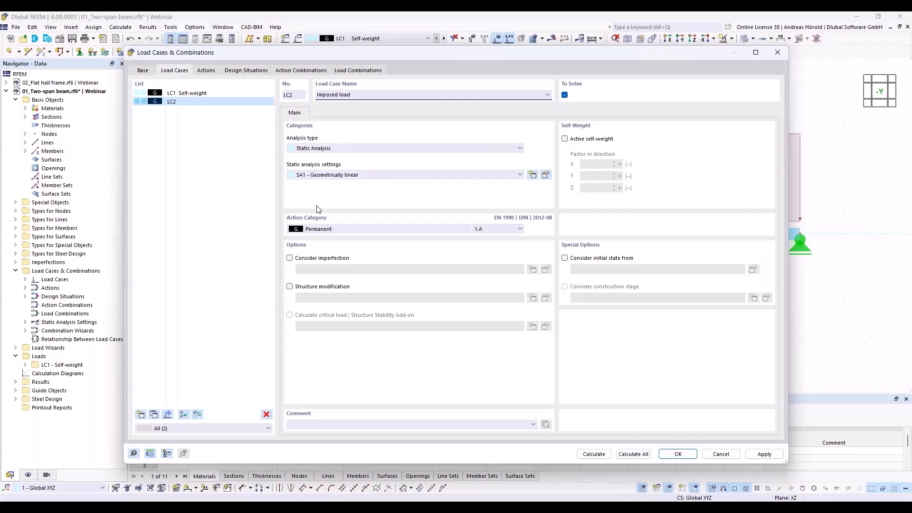
click(333, 229)
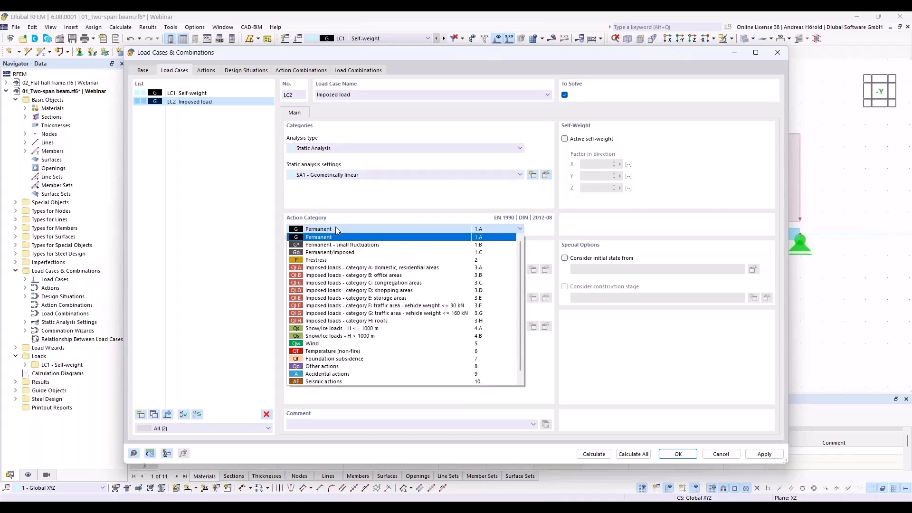
click(372, 268)
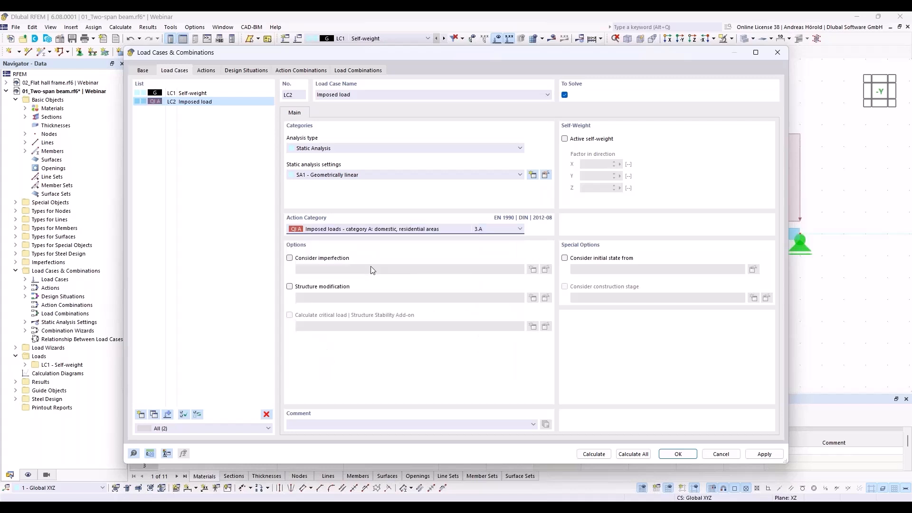
click(680, 455)
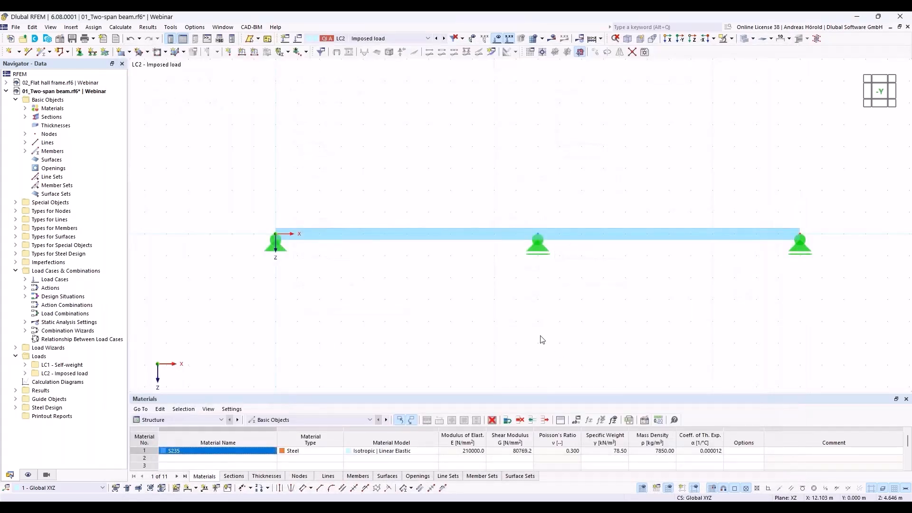
Apply a uniform 12 kN/m member load to beam member 1 in LC2
click(254, 52)
double_click(356, 169)
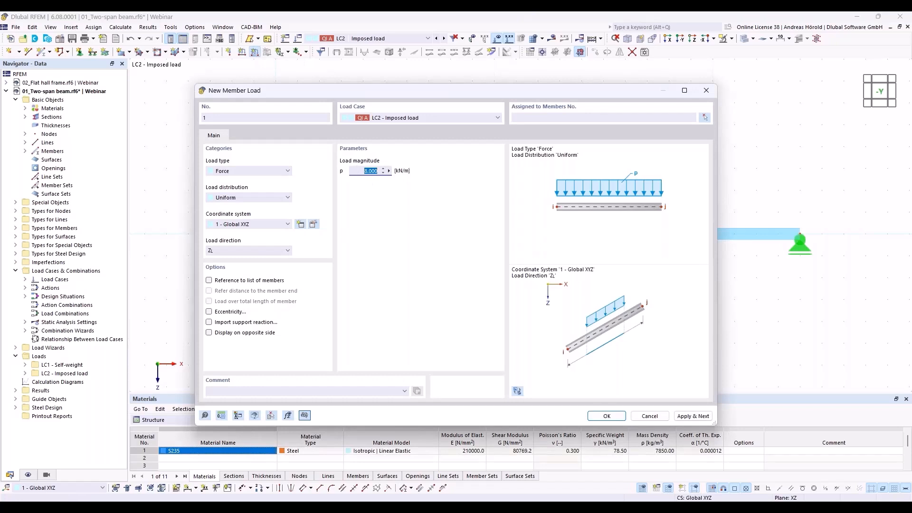
text(12)
click(607, 415)
click(429, 233)
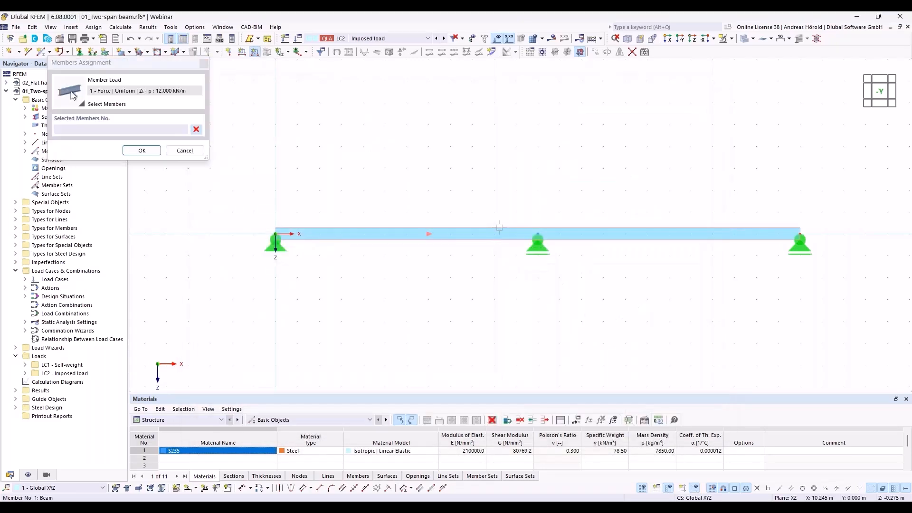
click(142, 151)
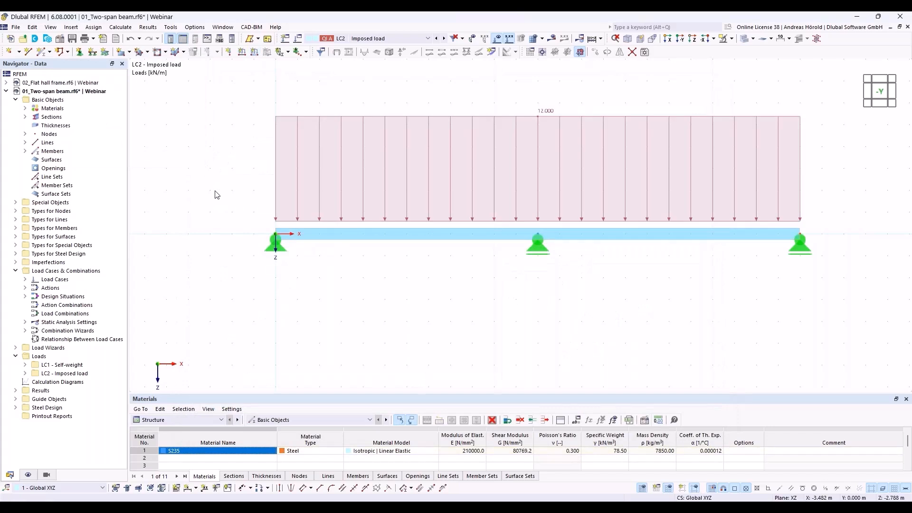
middle_drag(374, 336, 331, 338)
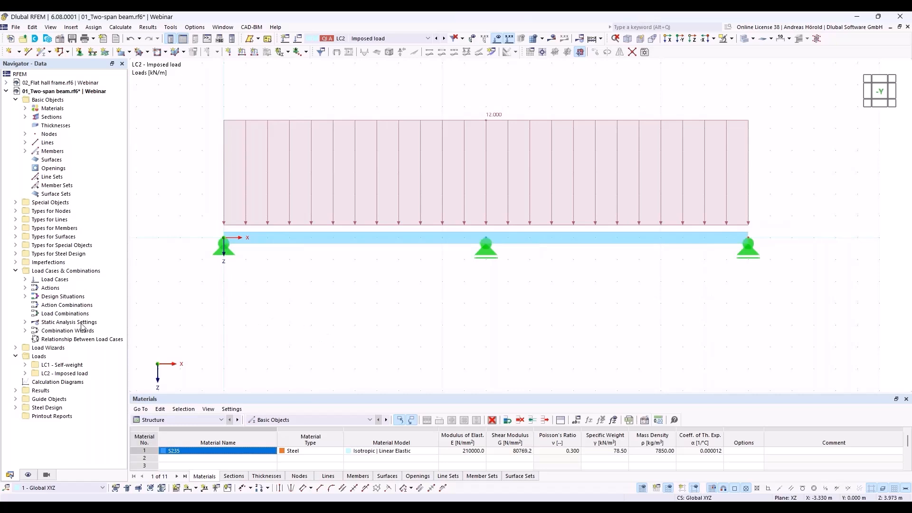
Open Load Cases & Combinations and check actions A1 Permanent and A2 Imposed loads - category A
right_click(74, 271)
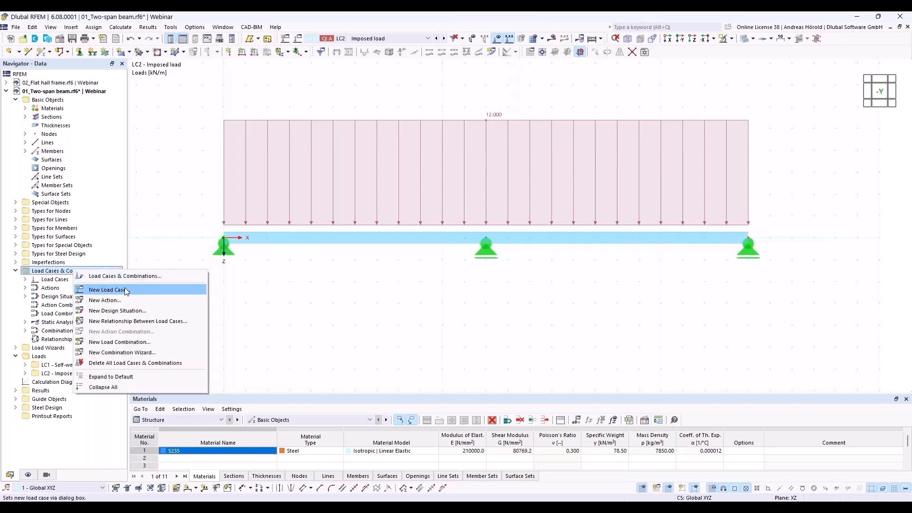
click(126, 276)
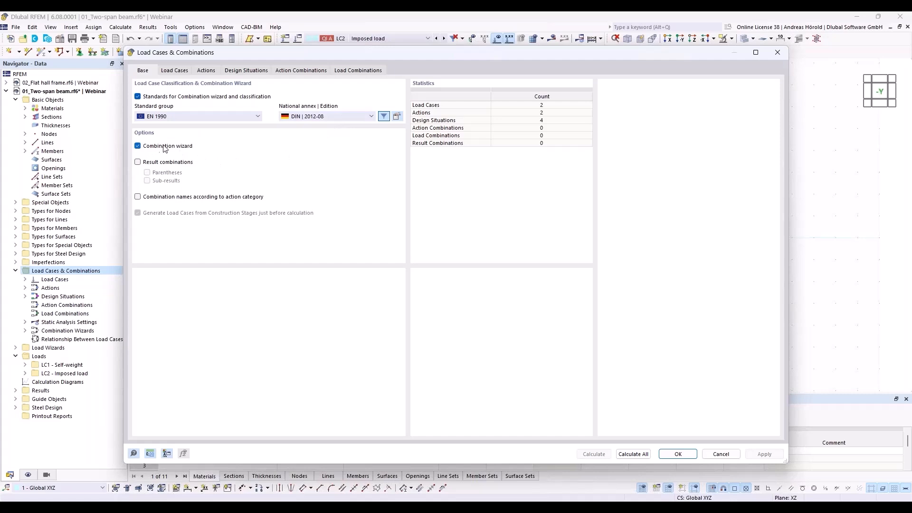
click(175, 71)
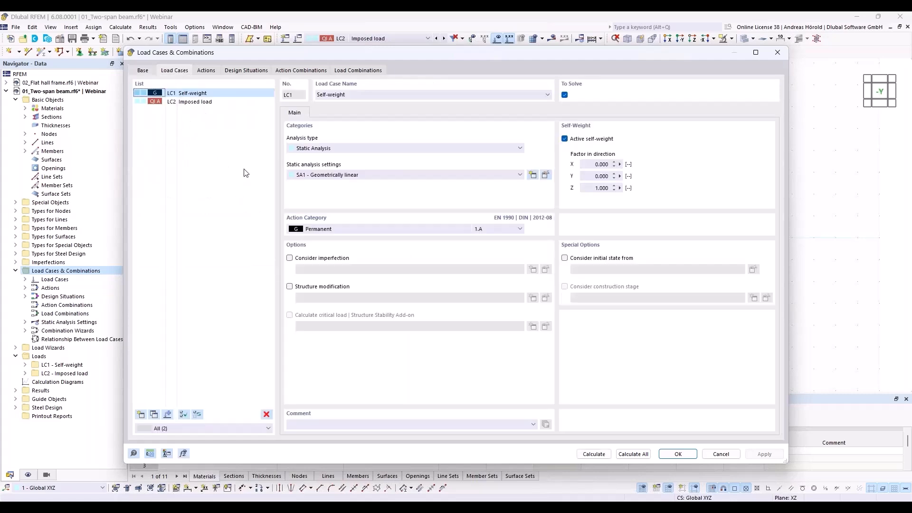
click(206, 70)
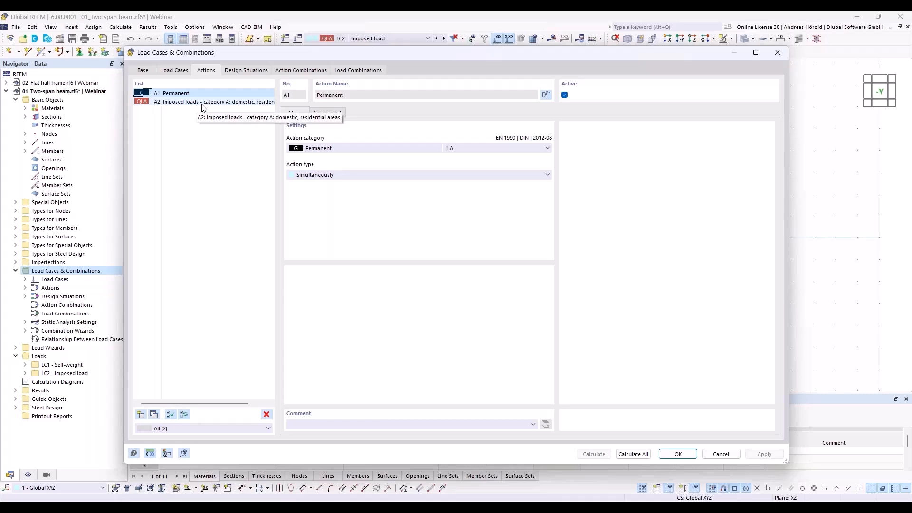
Remove SLS design situations DS2 through DS4, leaving DS1 ULS (STR/GEO) Eq. 6.10
click(246, 71)
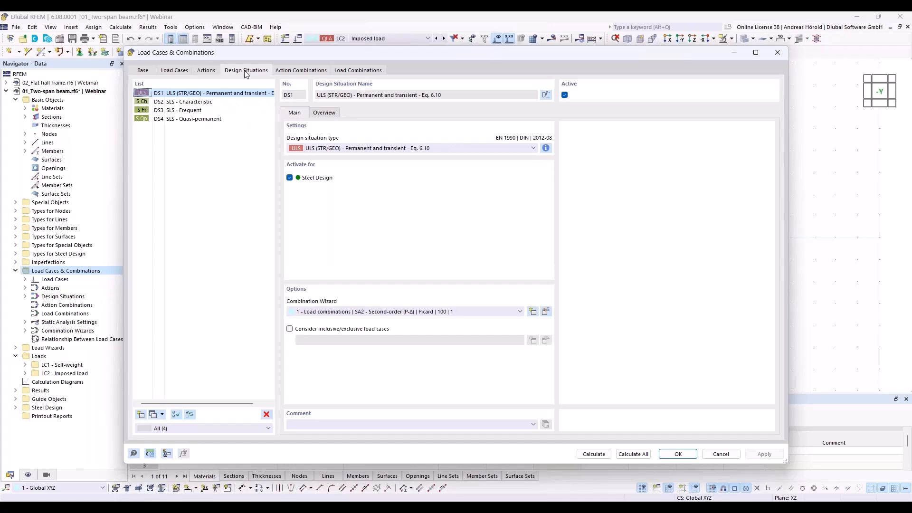
click(185, 102)
shift+click(197, 118)
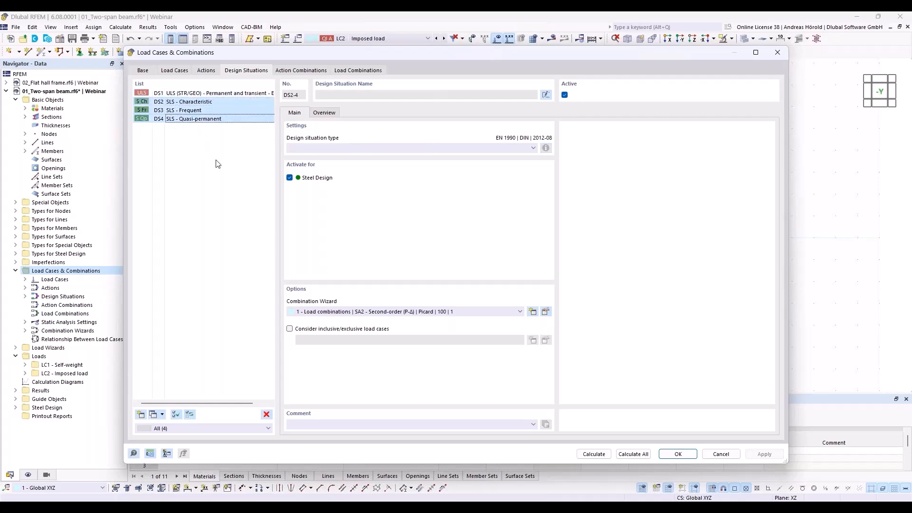
click(266, 414)
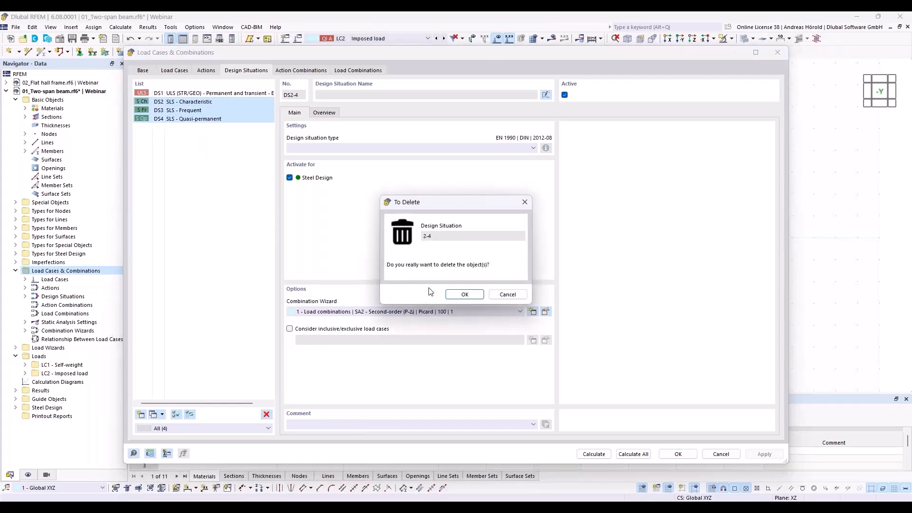
click(465, 295)
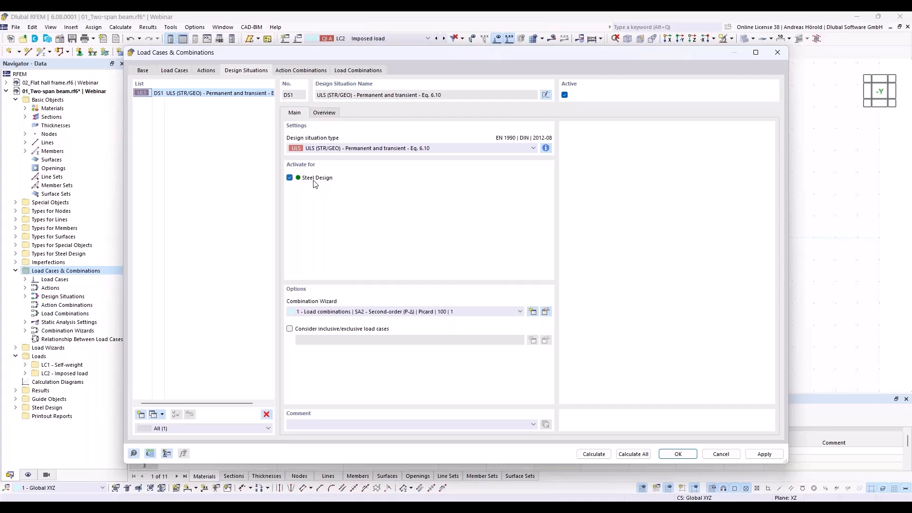
click(352, 71)
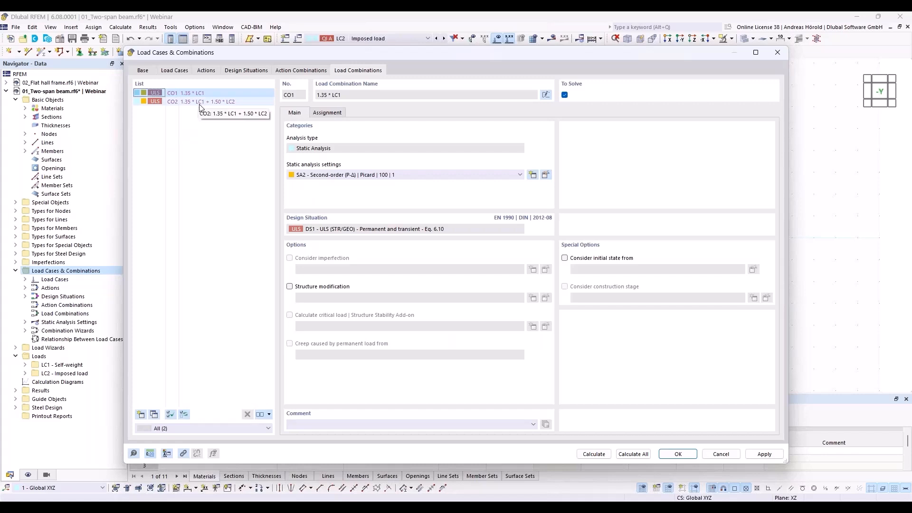
click(235, 71)
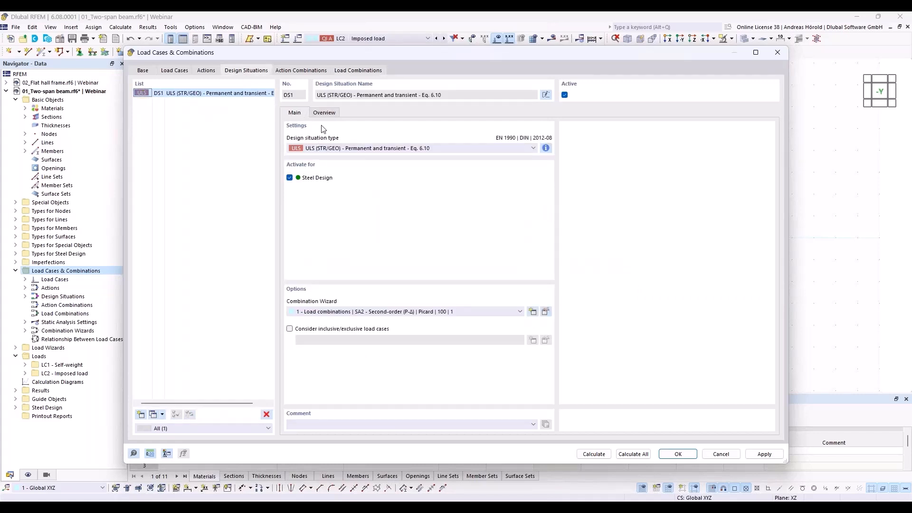
click(323, 113)
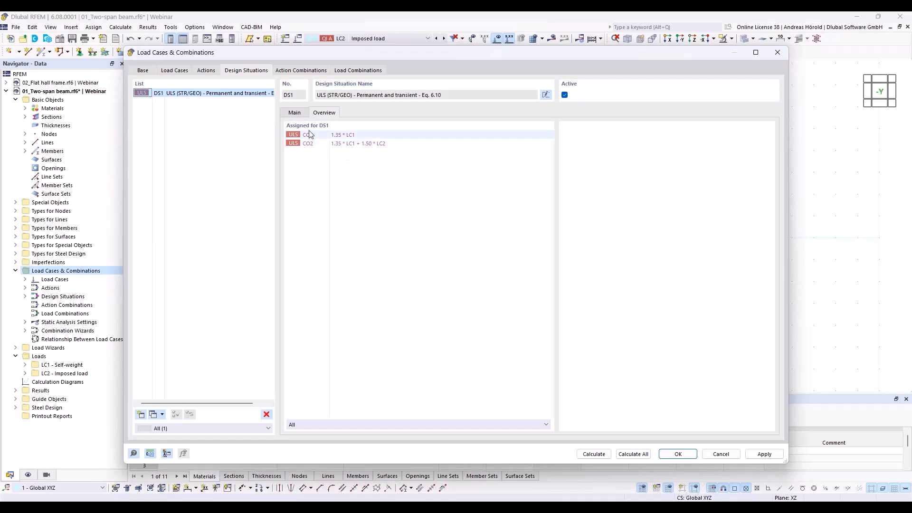
click(293, 114)
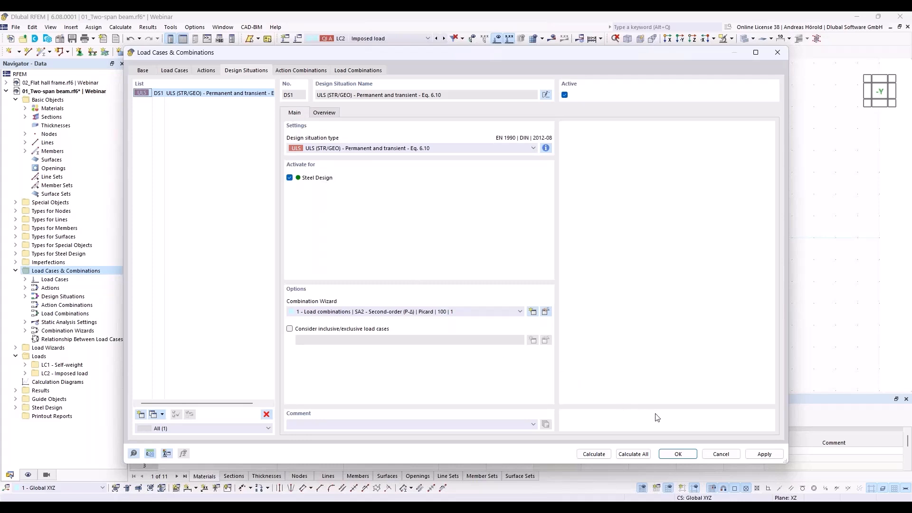
Run Calculate All, giving a DS1 maximum displacement of 25.4 mm
click(629, 455)
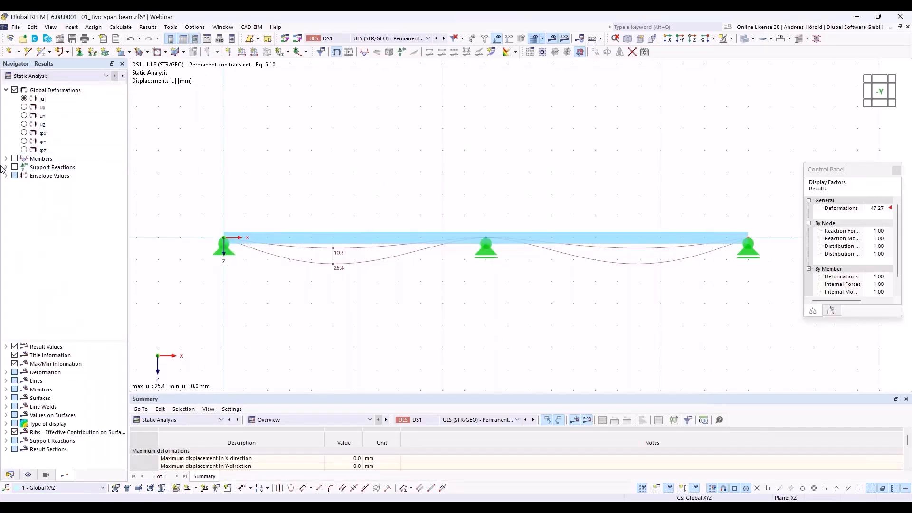
Display the member My diagram with max envelope values only, peaking at 307.27 kNm
click(6, 158)
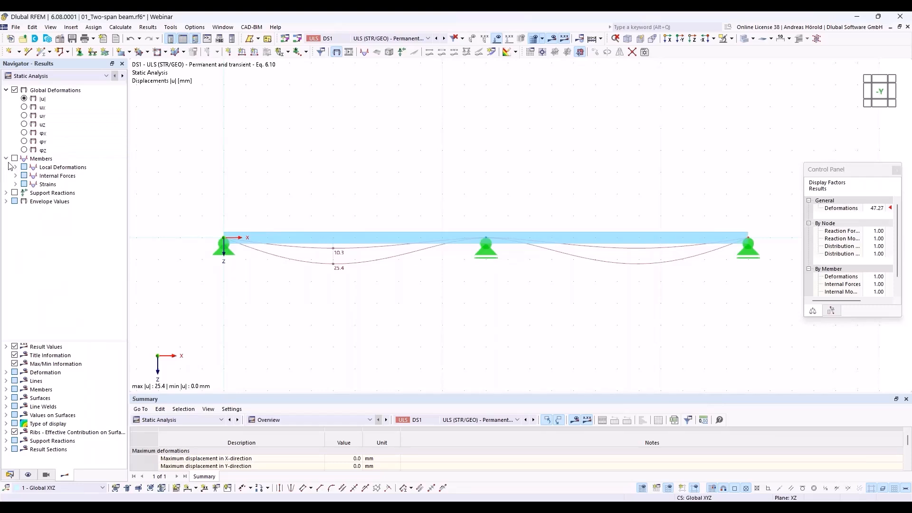
click(15, 176)
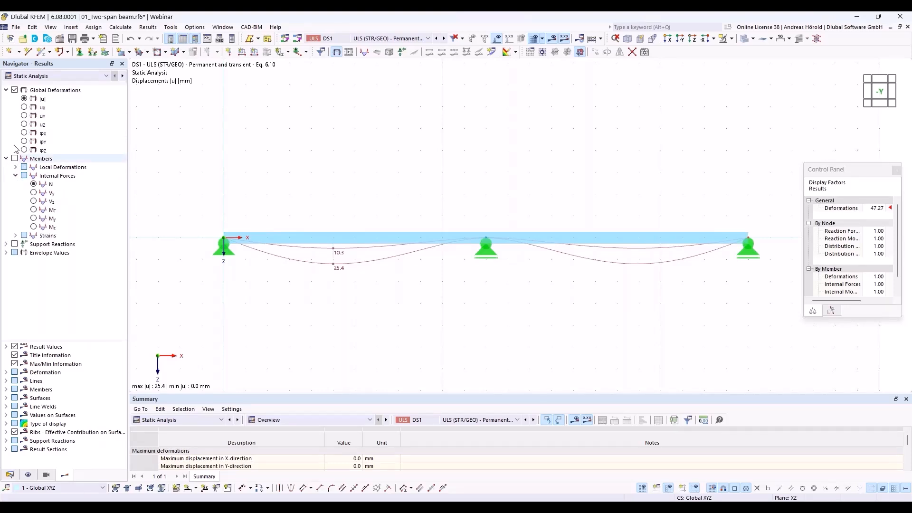
click(33, 201)
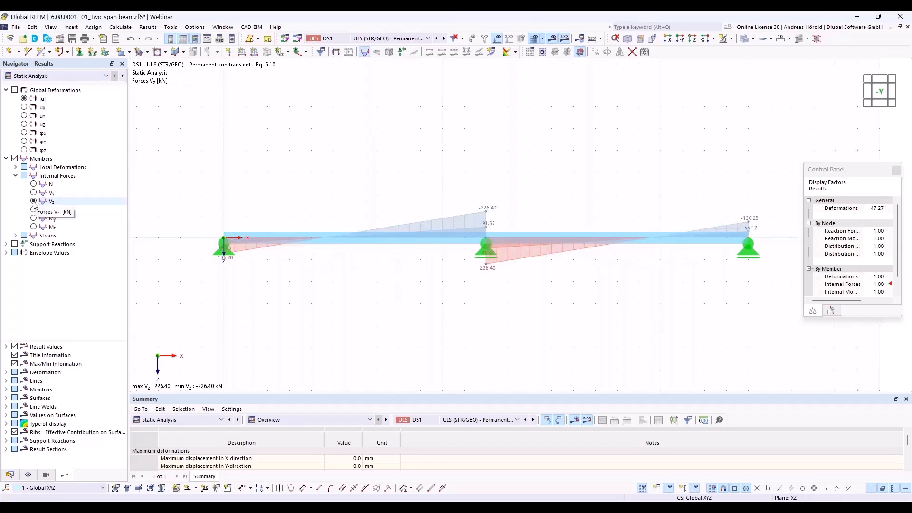
click(6, 253)
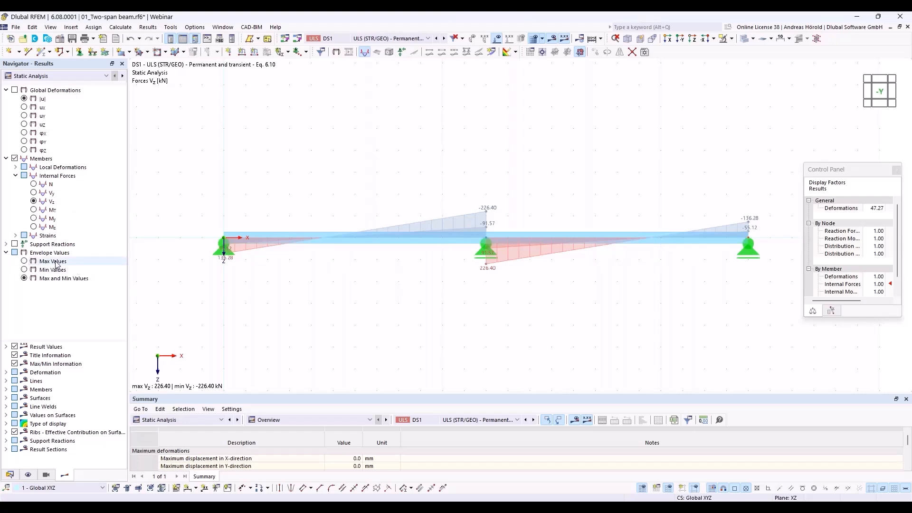
click(24, 261)
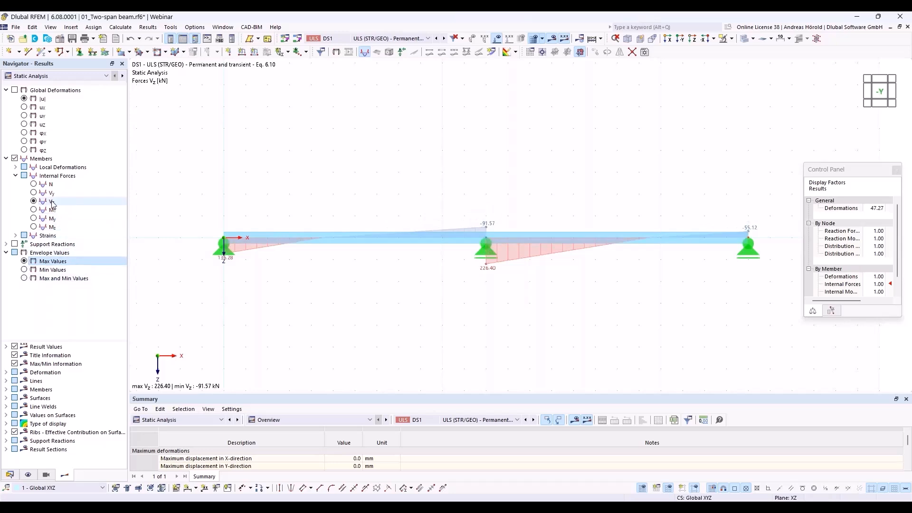
click(34, 218)
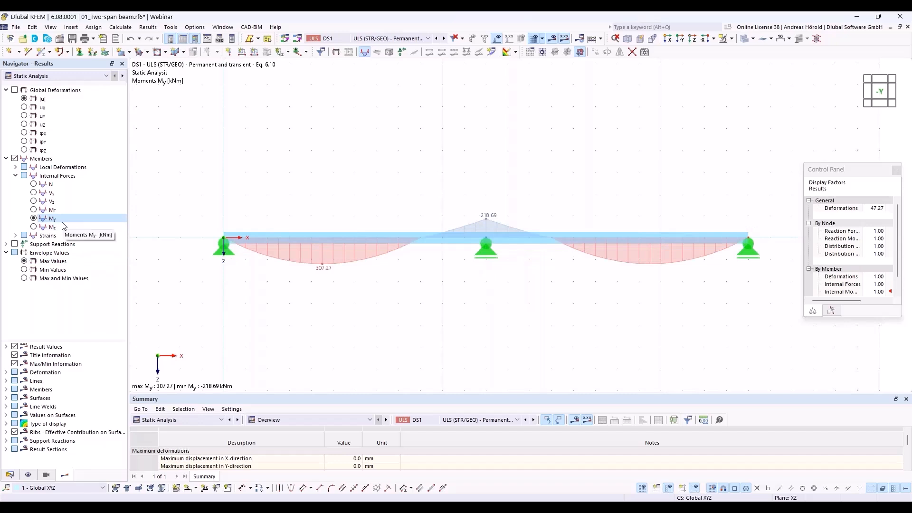
click(195, 417)
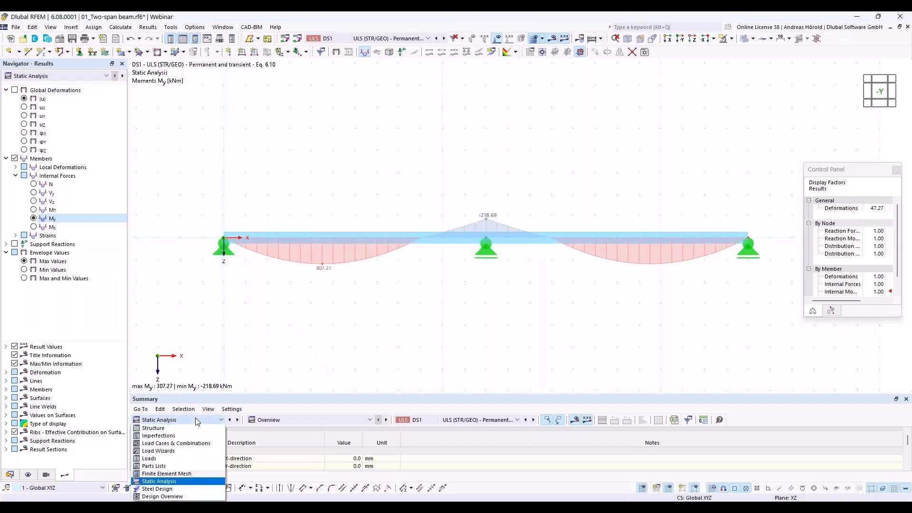
Switch the enlarged results table to Steel Design, Design Ratios on Members
click(163, 490)
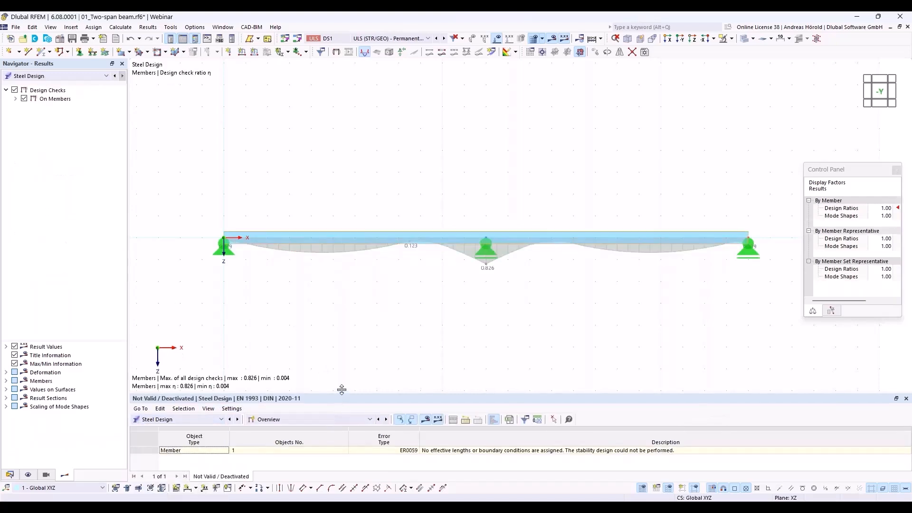
drag(342, 389, 350, 305)
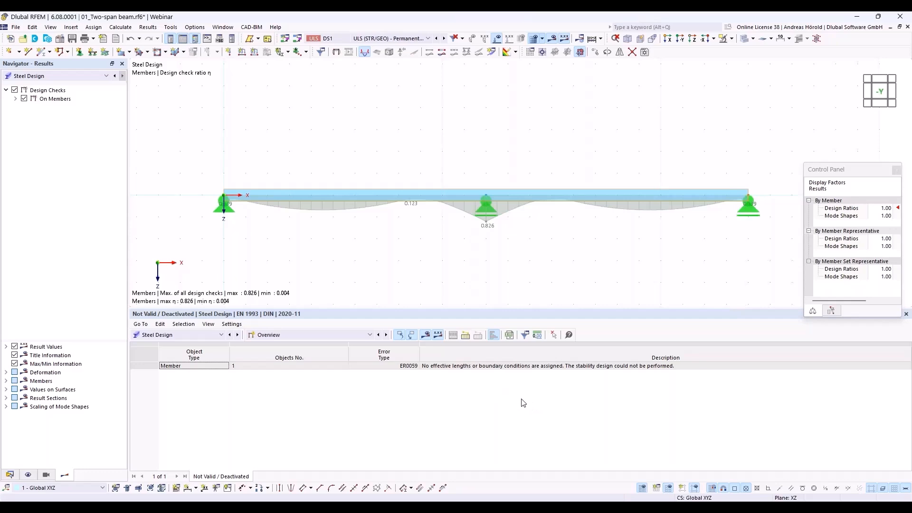
click(324, 334)
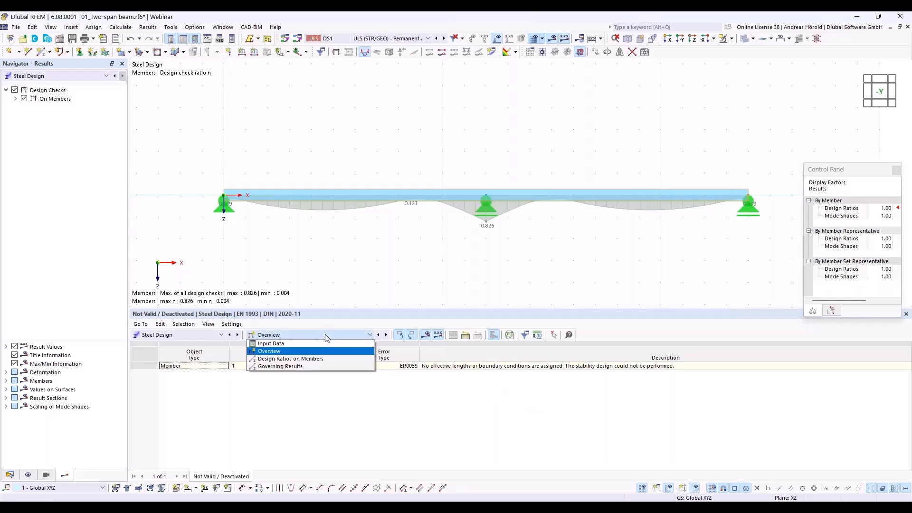
click(328, 358)
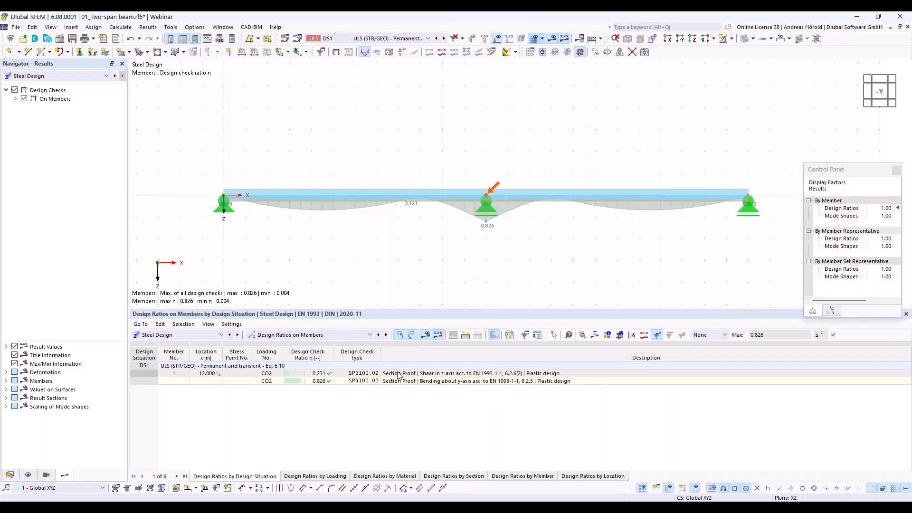
Select the 0.826 bending check of member 1 and open its design check details
click(436, 375)
click(475, 383)
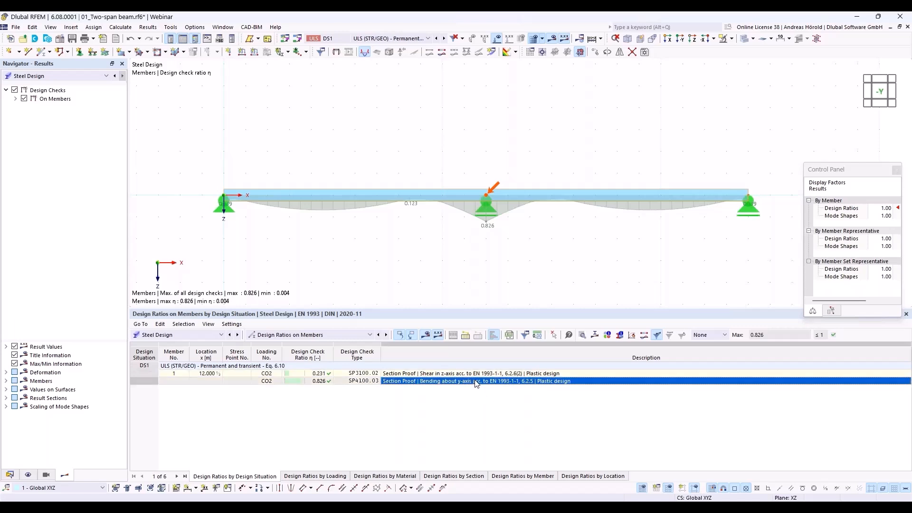
click(583, 335)
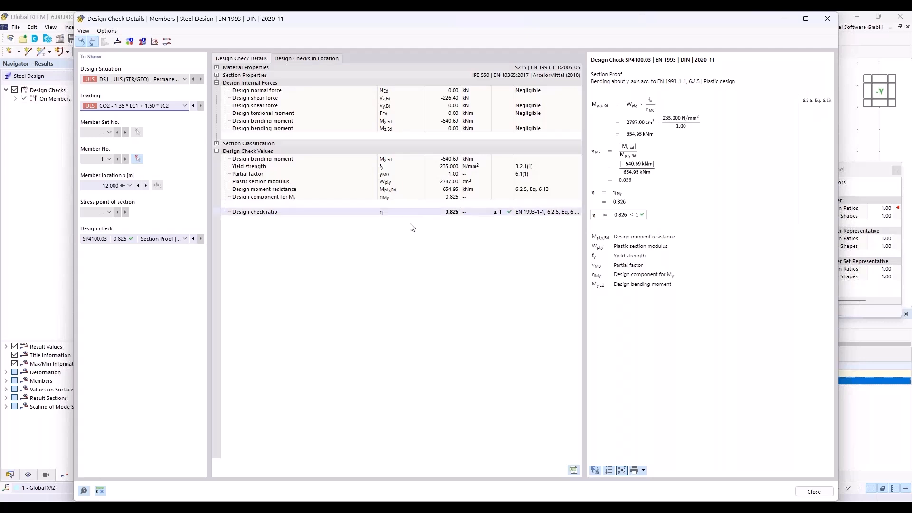
Expand Section Classification and plot the 0.826 design ratio over the IPE 550 section
click(217, 144)
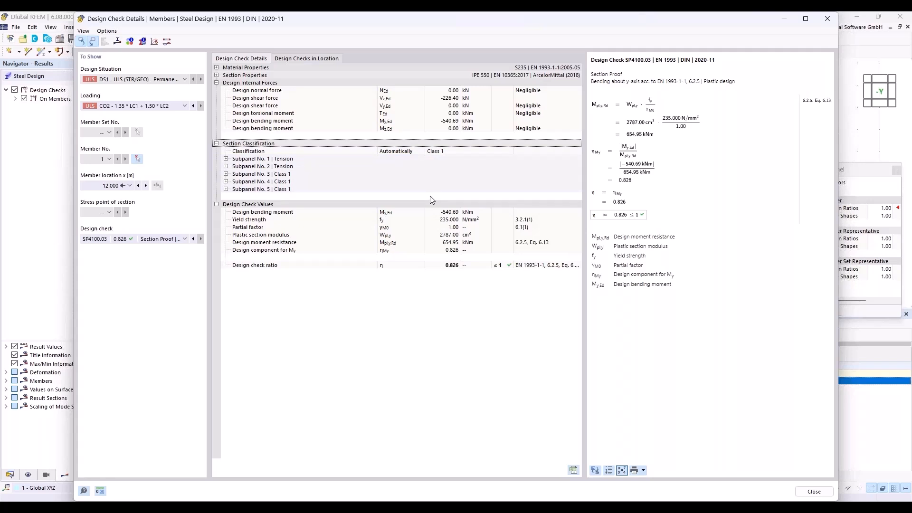
click(117, 42)
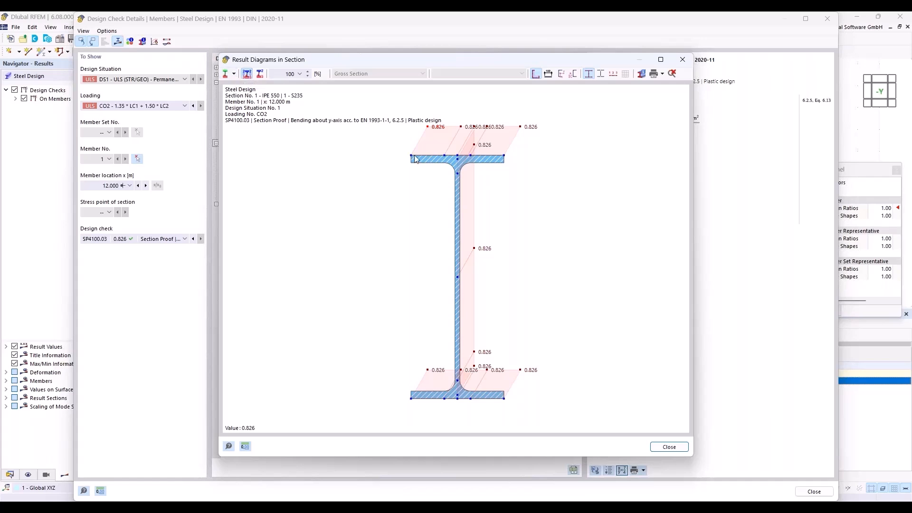
Switch the section diagram to normal stresses, then close the Result Diagrams in Section window
click(235, 74)
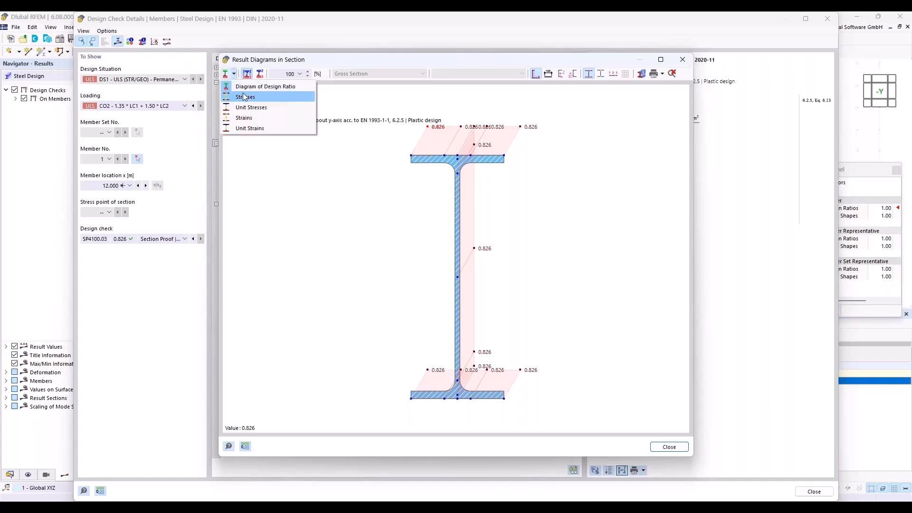
click(245, 96)
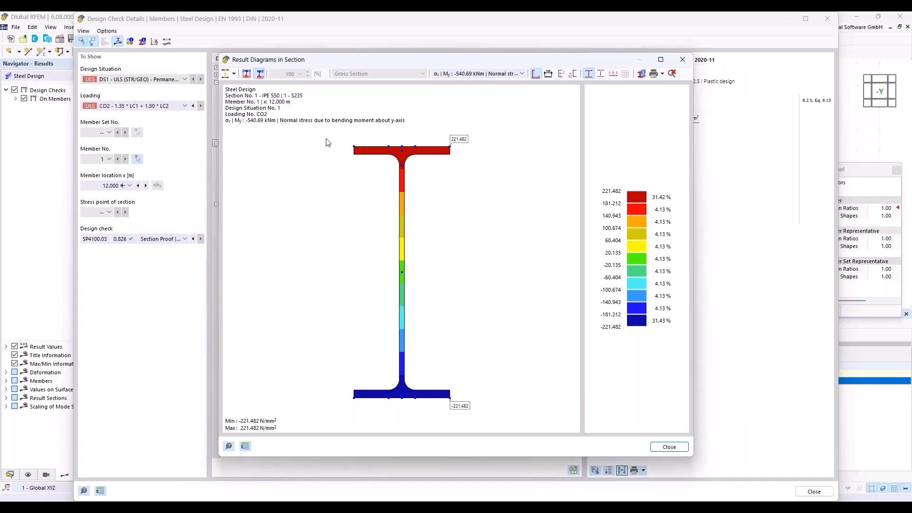
click(234, 74)
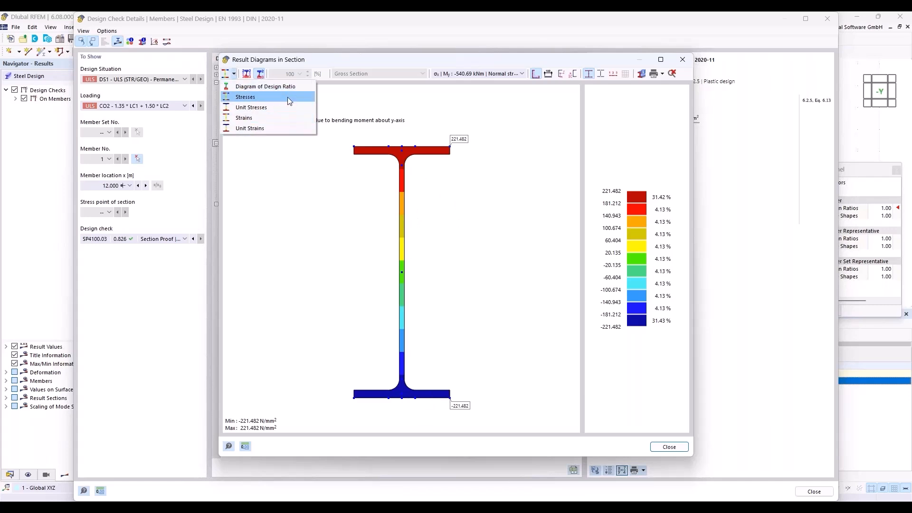
click(335, 100)
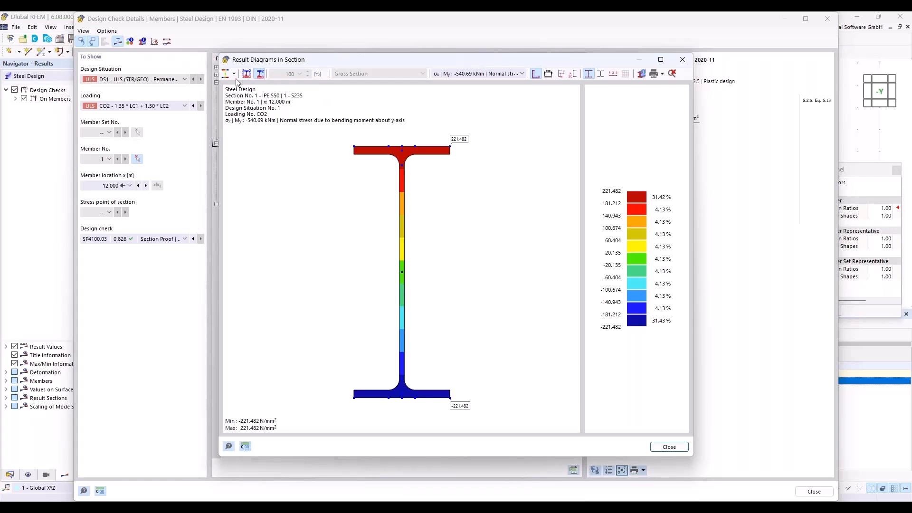
click(682, 60)
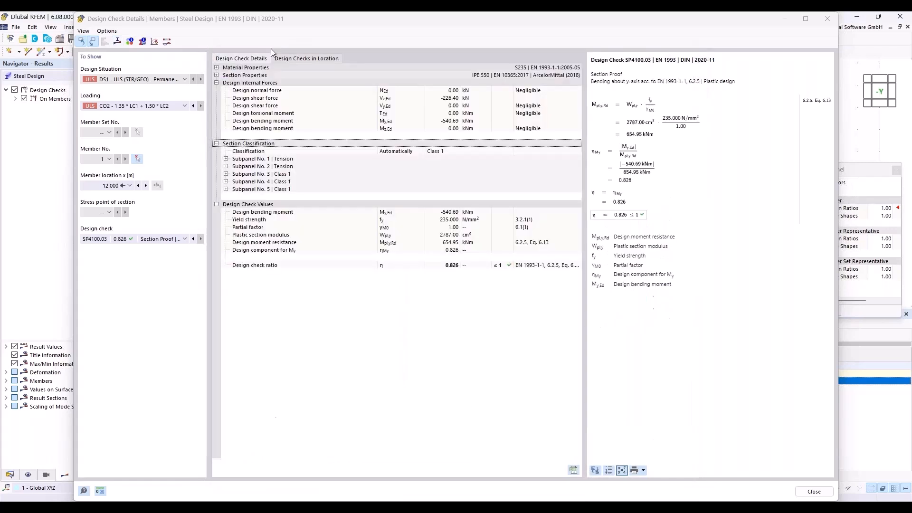
click(143, 42)
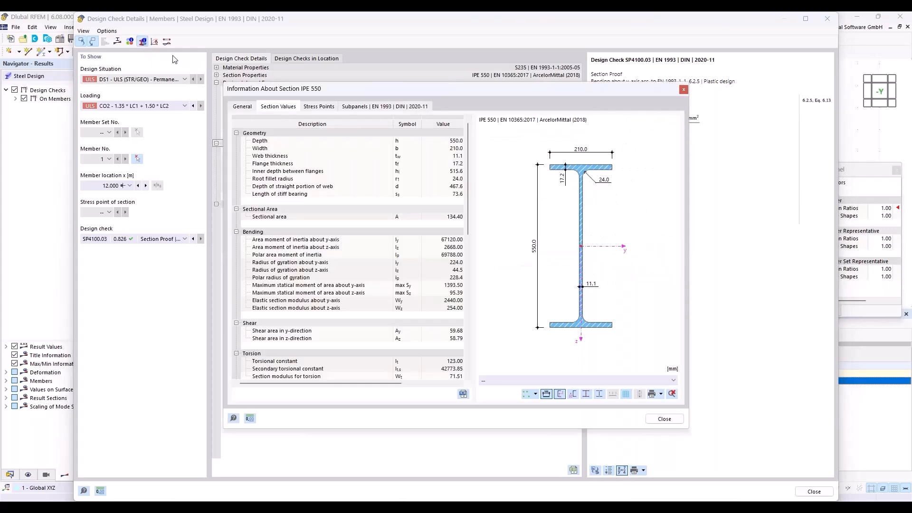
click(316, 106)
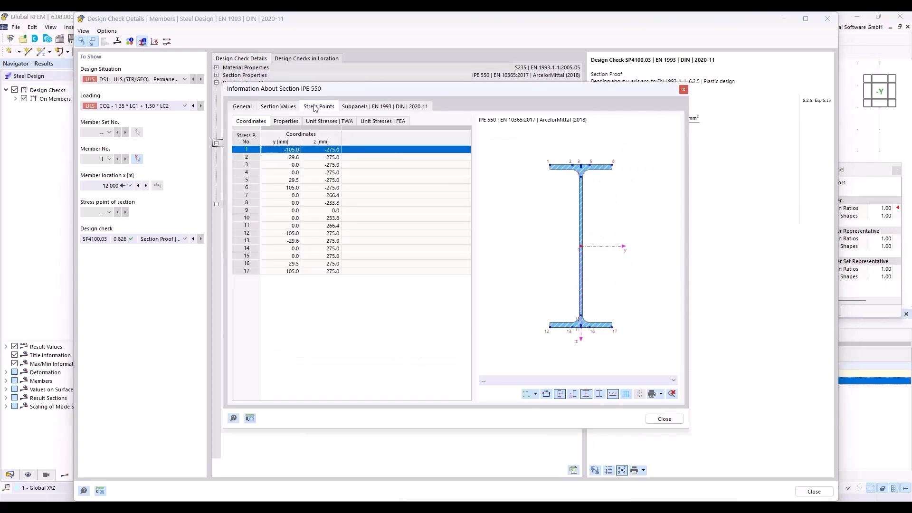
click(373, 108)
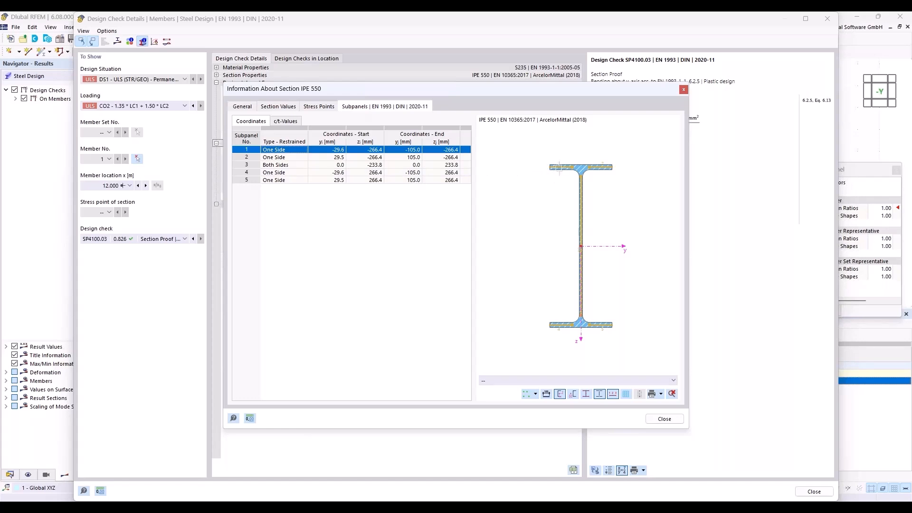
click(248, 107)
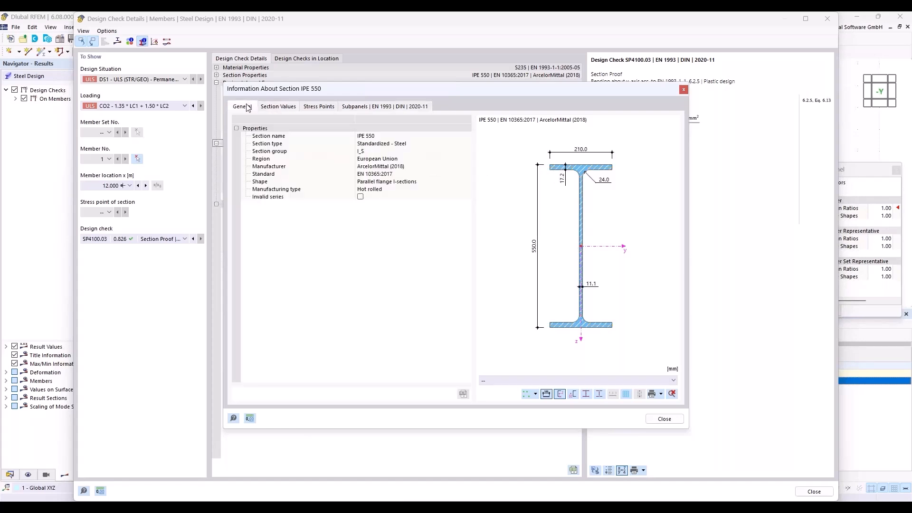
click(664, 419)
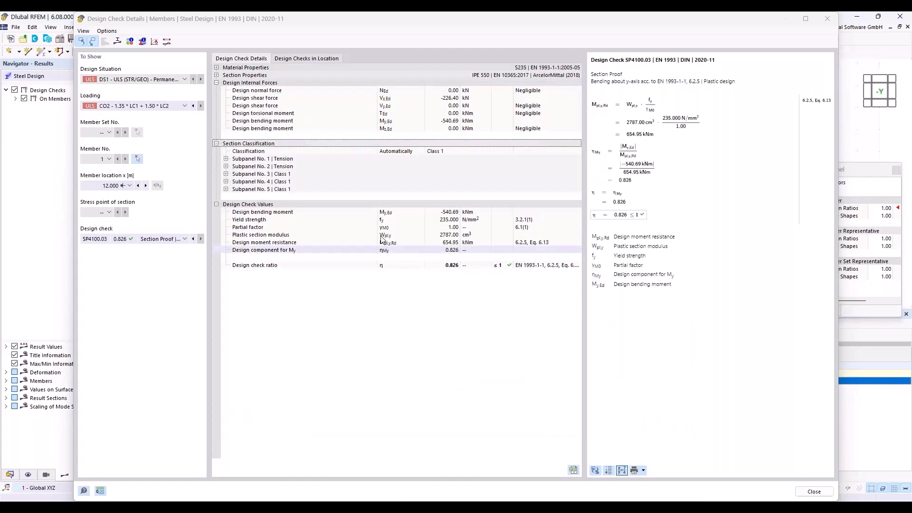
Close the bending check details, then review and close the 0.231 SP3100.02 shear check details
click(827, 19)
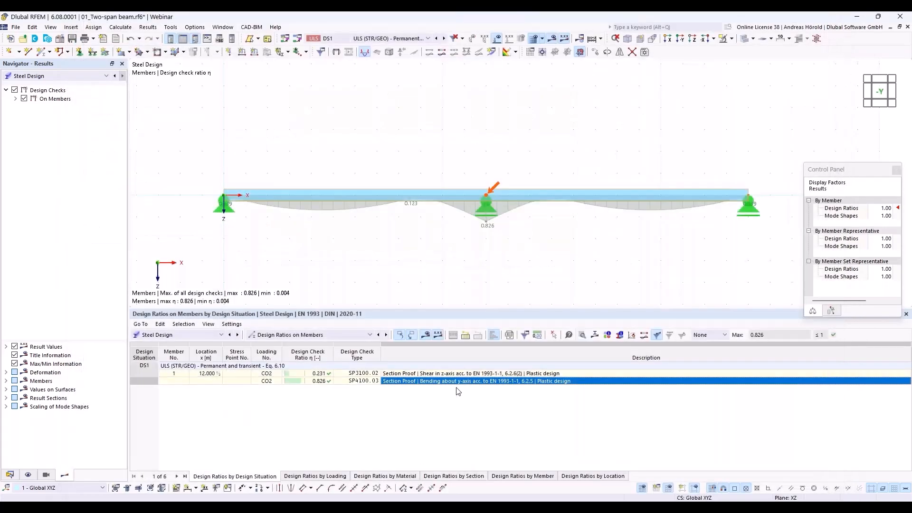
click(423, 374)
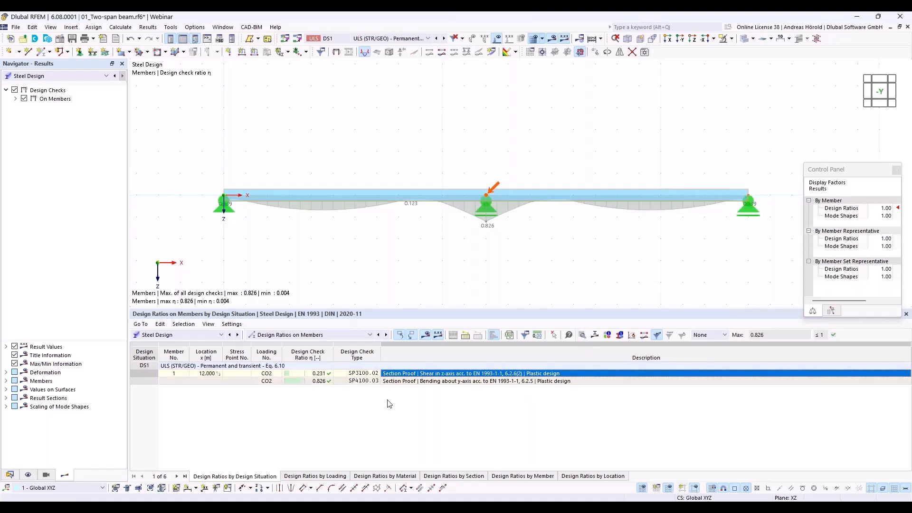
double_click(407, 375)
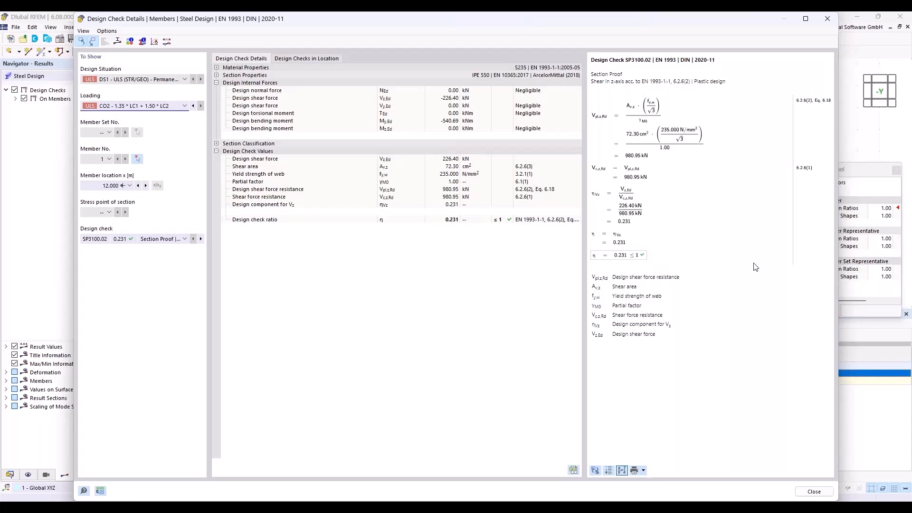
click(828, 18)
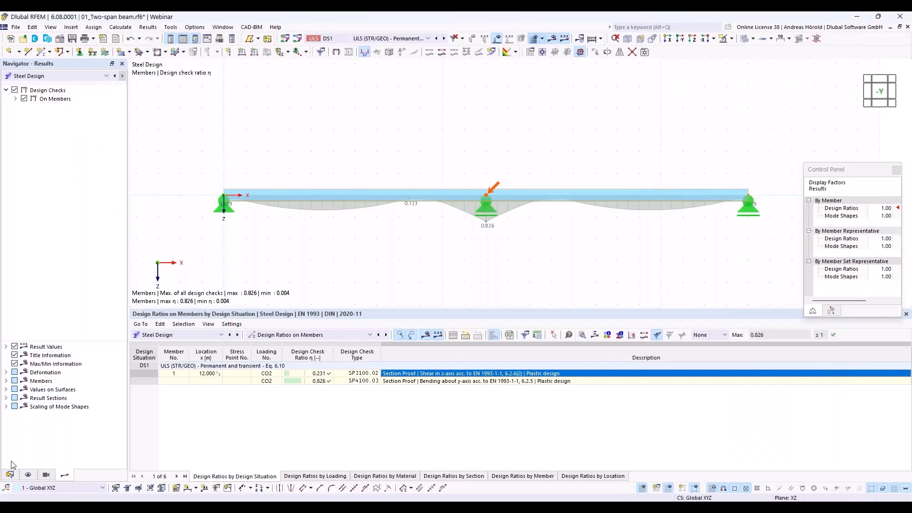
Open the 1 - Default entry under Steel Design > Ultimate Configurations in the Data navigator
click(10, 475)
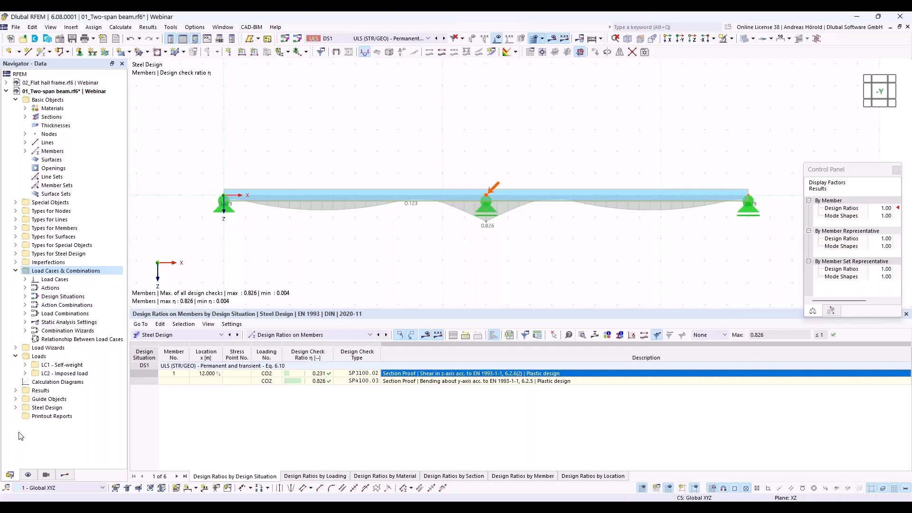
click(16, 408)
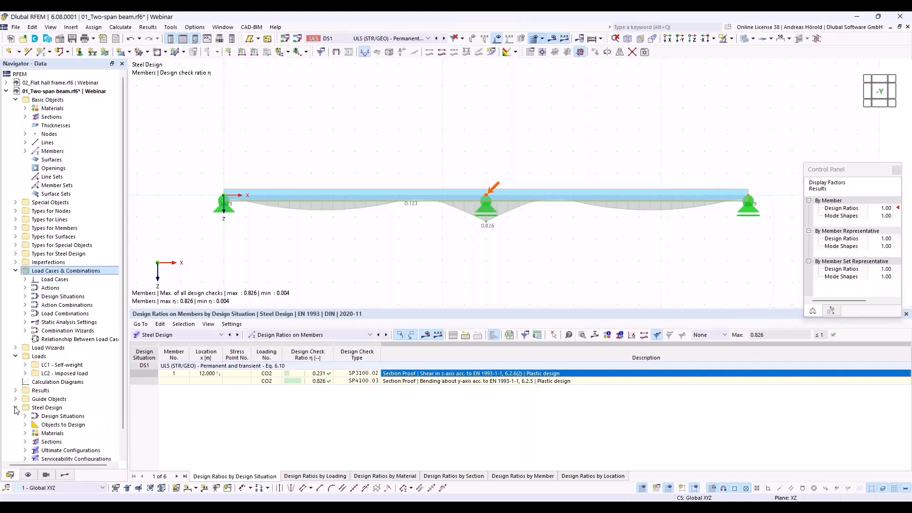
scroll(61, 409, down, 1)
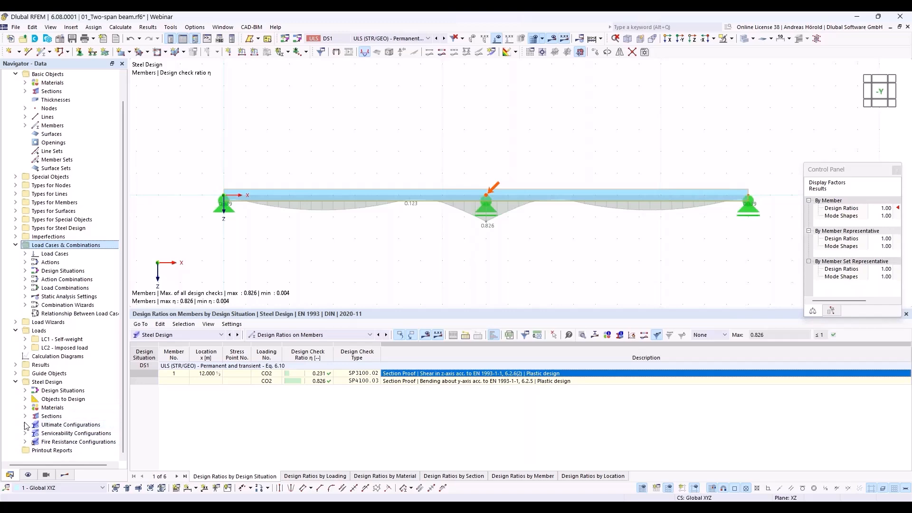
double_click(66, 426)
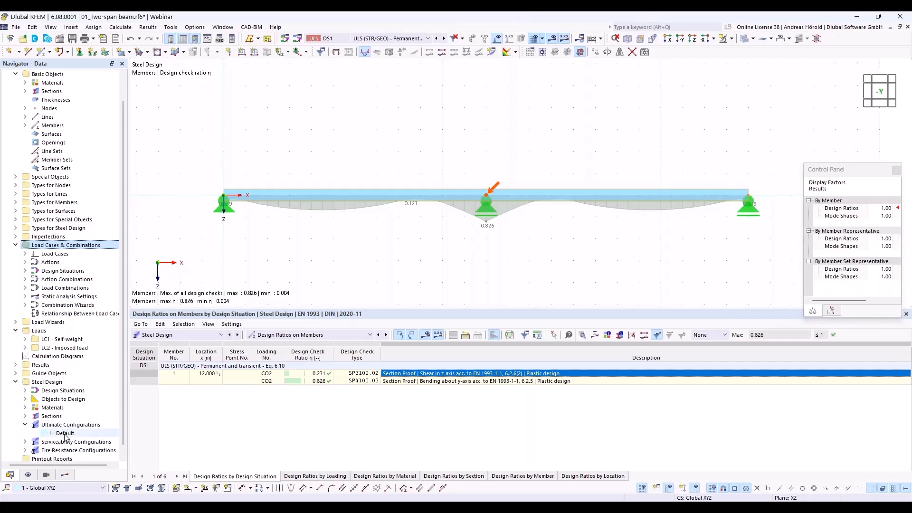
double_click(65, 433)
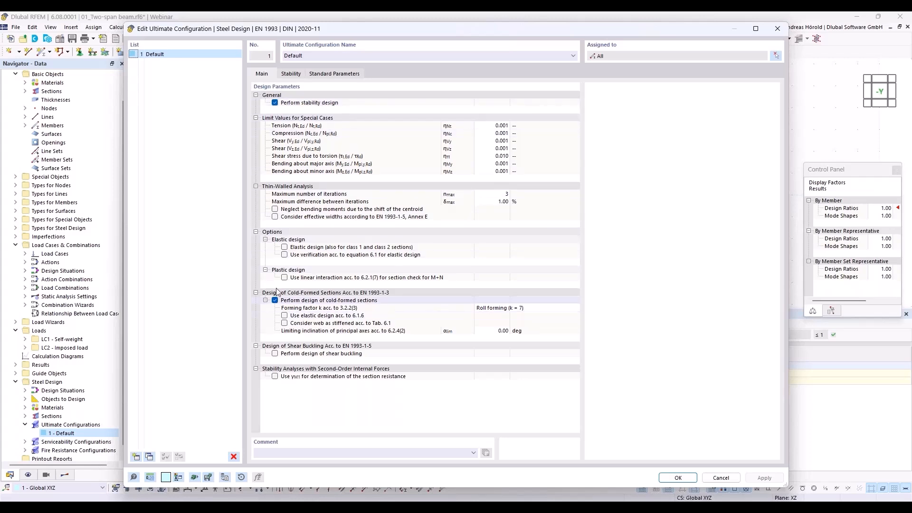
Enable elastic design for class 1 and class 2 sections in the Default configuration and confirm
click(285, 247)
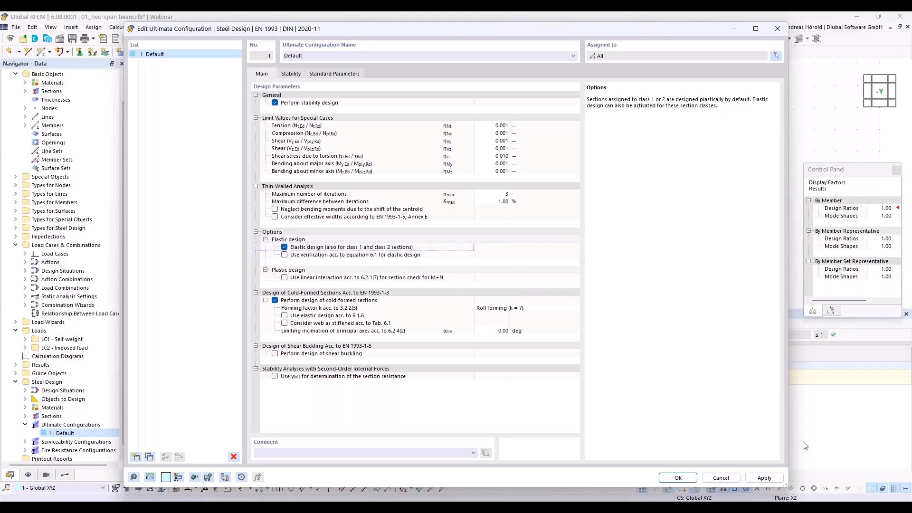
click(678, 478)
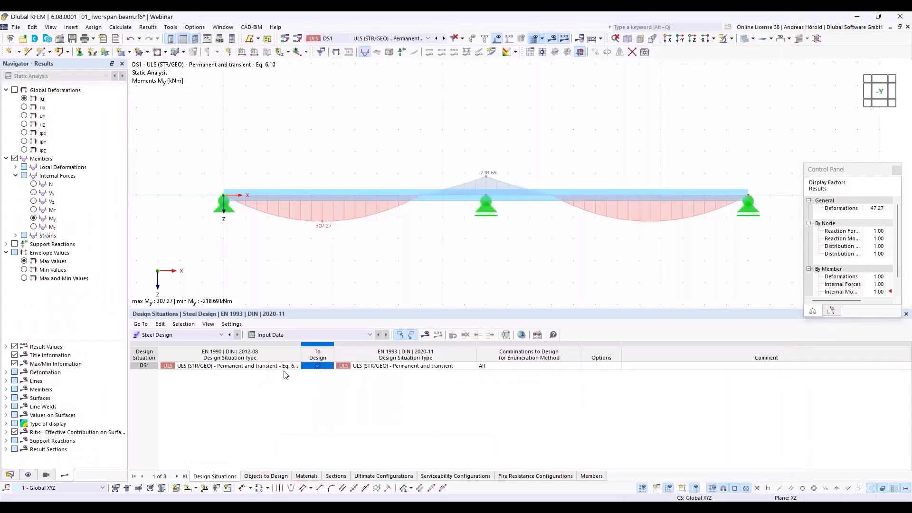
Recalculate, list Design Ratios on Members, and open details of bending check SP4200.03 (ratio 0.943)
click(426, 336)
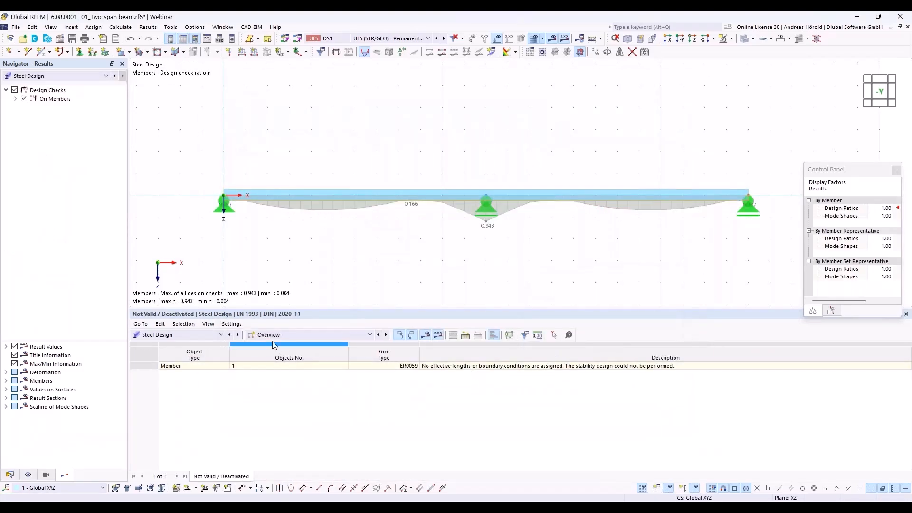
click(284, 335)
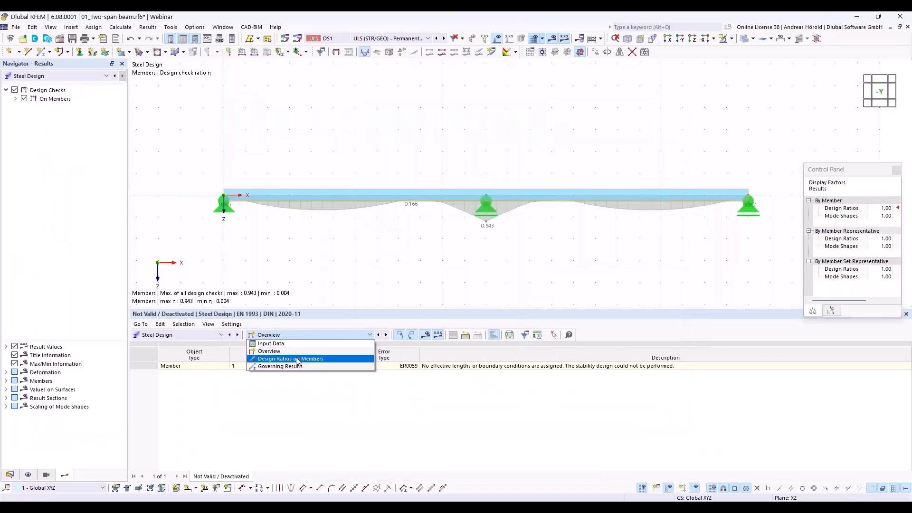
click(296, 358)
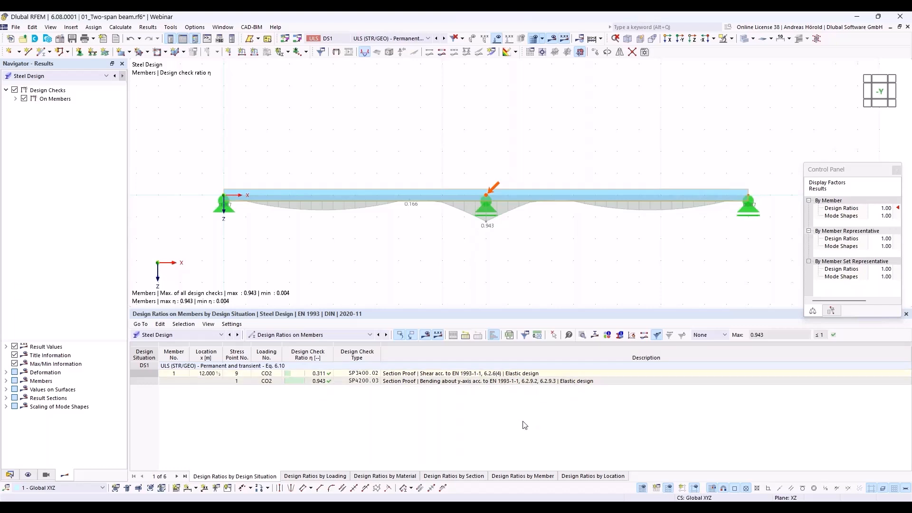
click(487, 382)
double_click(487, 381)
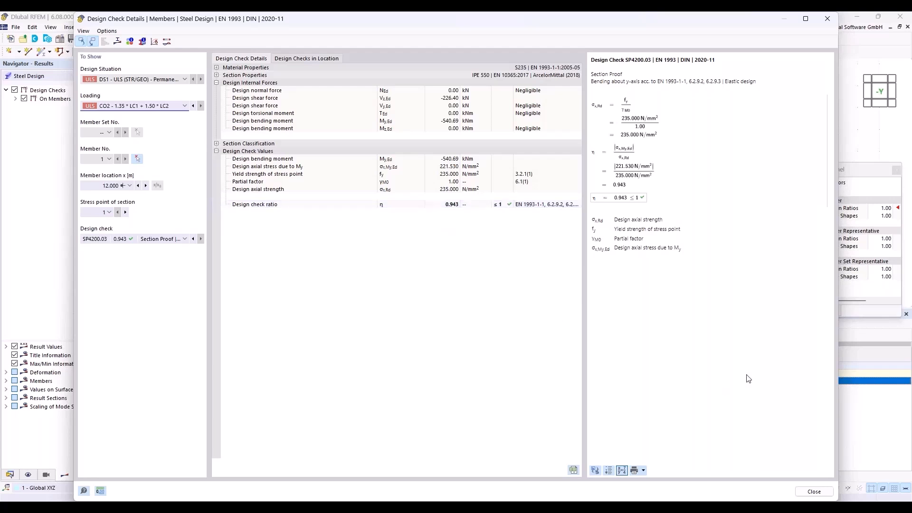
Close the Design Check Details dialog for bending check SP4200.03
click(814, 491)
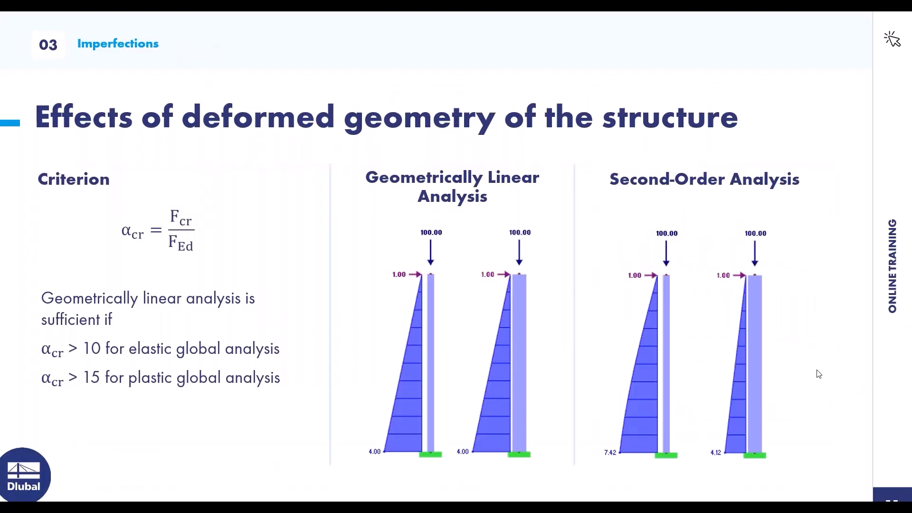
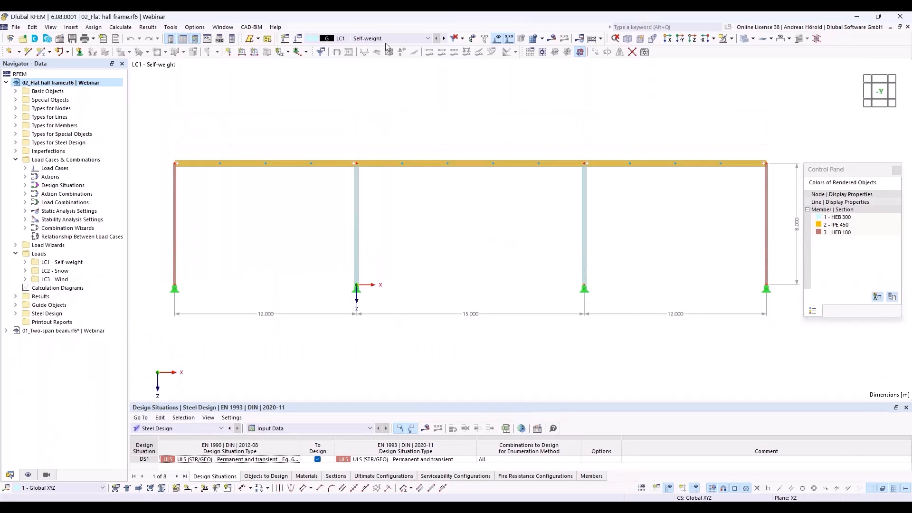
Display LC2 Snow, then advance to LC3 Wind with 2.000 and 1.000 kN/m outer-column loads
click(427, 38)
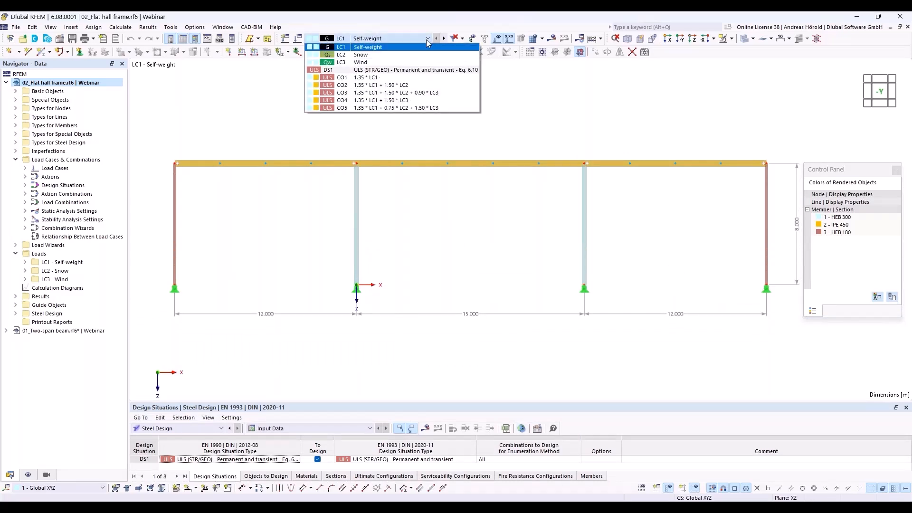
click(421, 55)
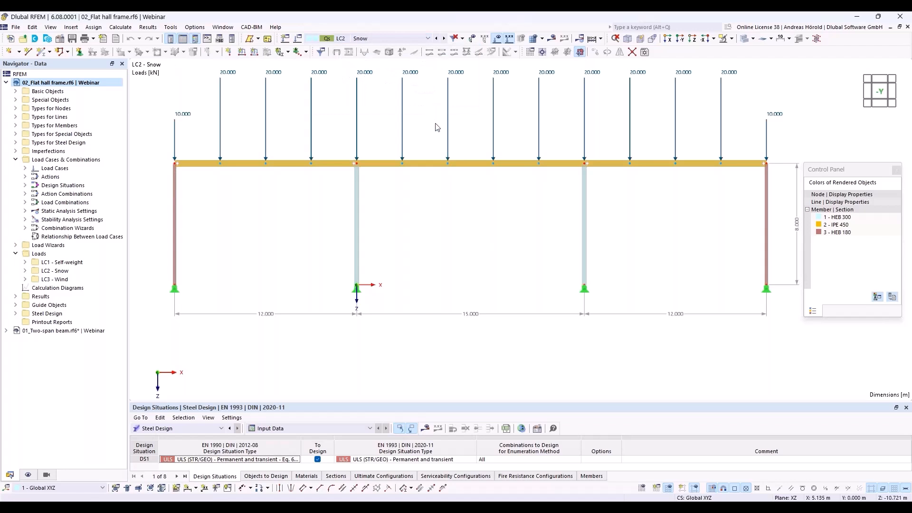
scroll(437, 128, down, 1)
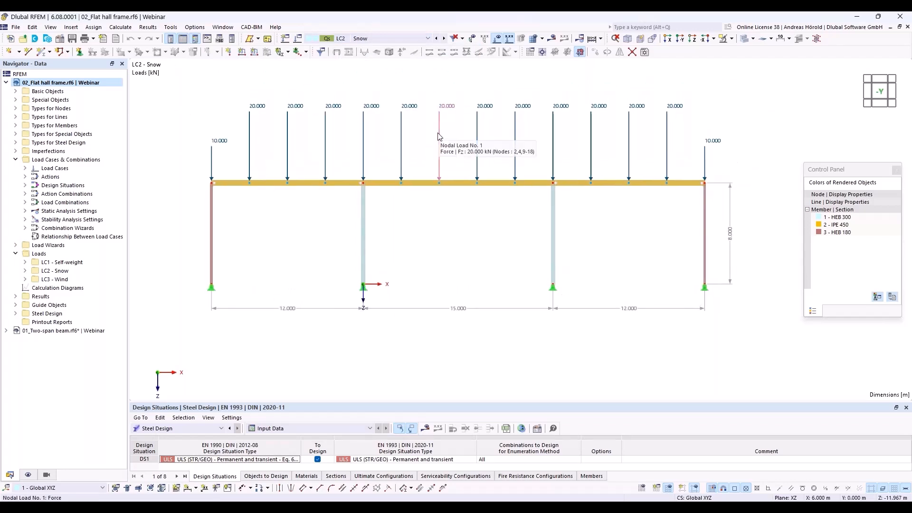
click(445, 39)
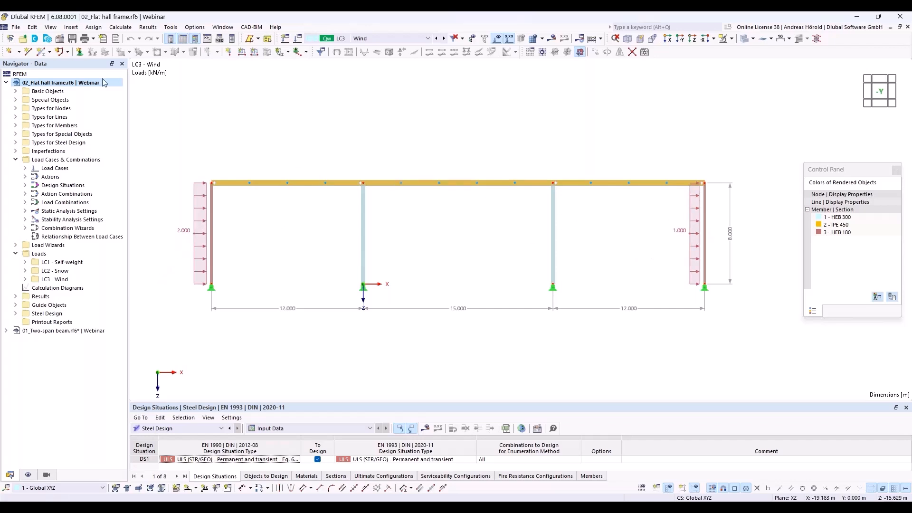
click(60, 39)
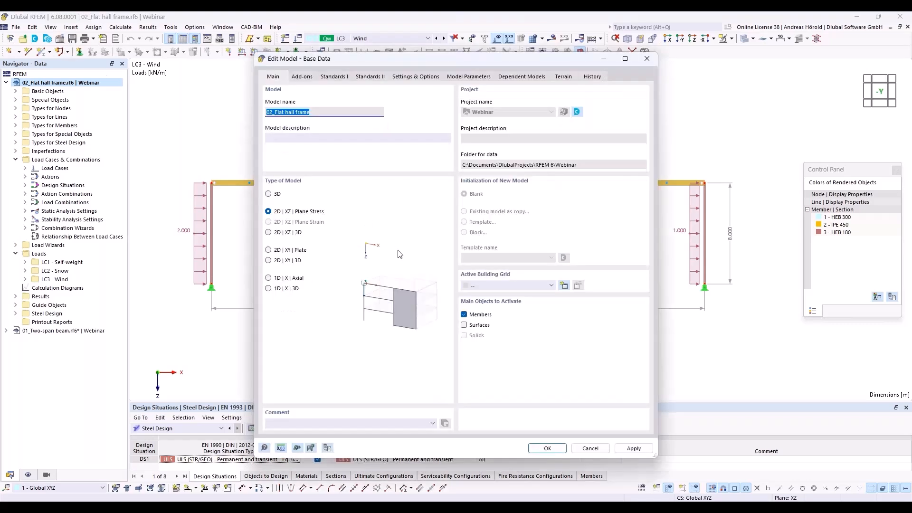
click(301, 79)
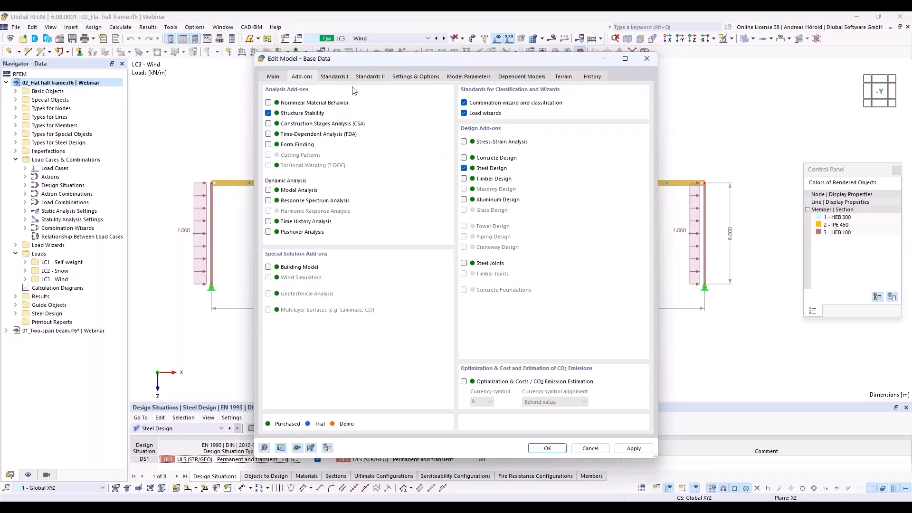
click(334, 77)
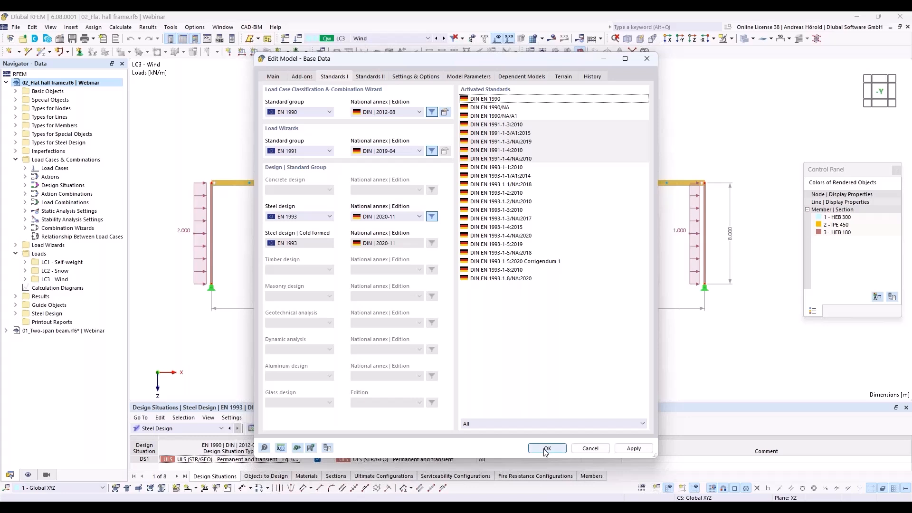
click(586, 449)
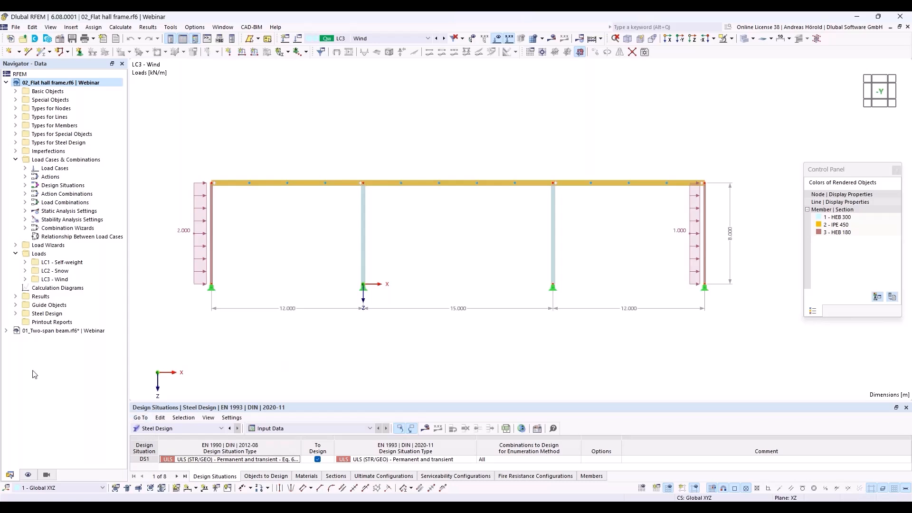
Give DS1 the geometrically linear wizard SA1 with Stability analysis ticked, then Calculate All
right_click(64, 161)
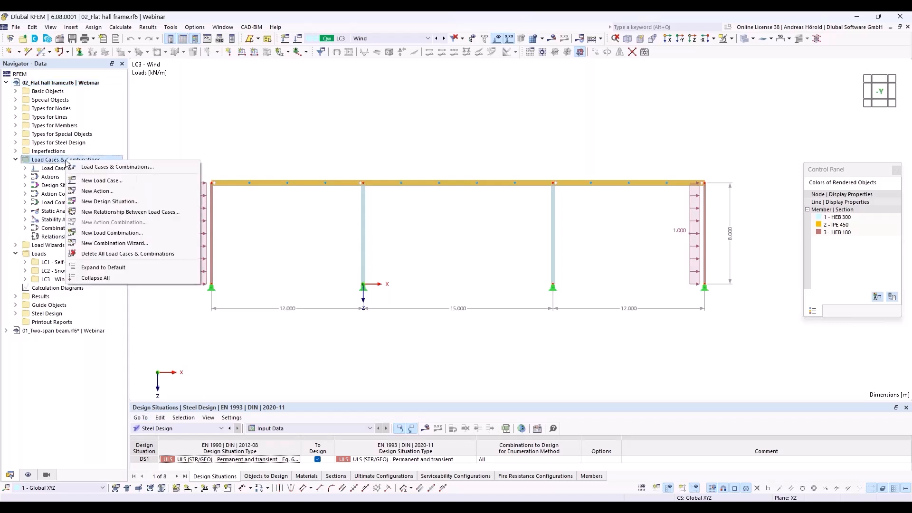
click(108, 167)
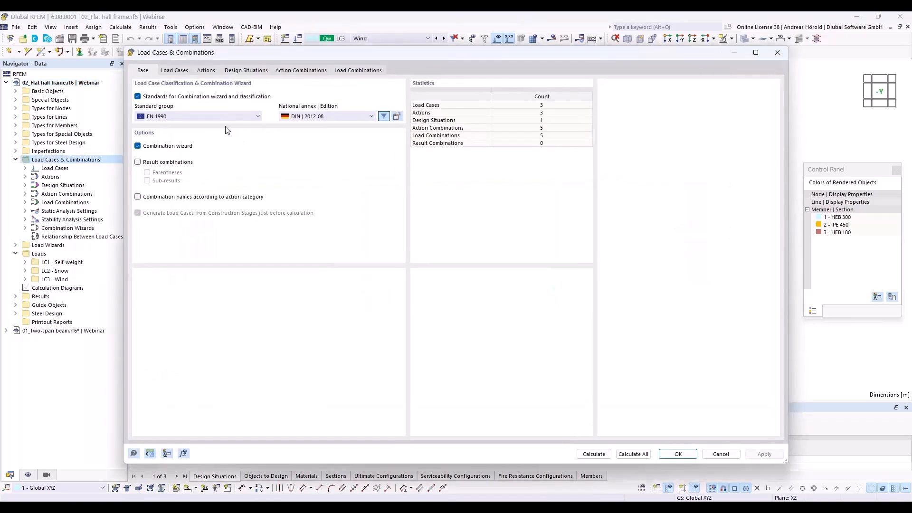
click(246, 71)
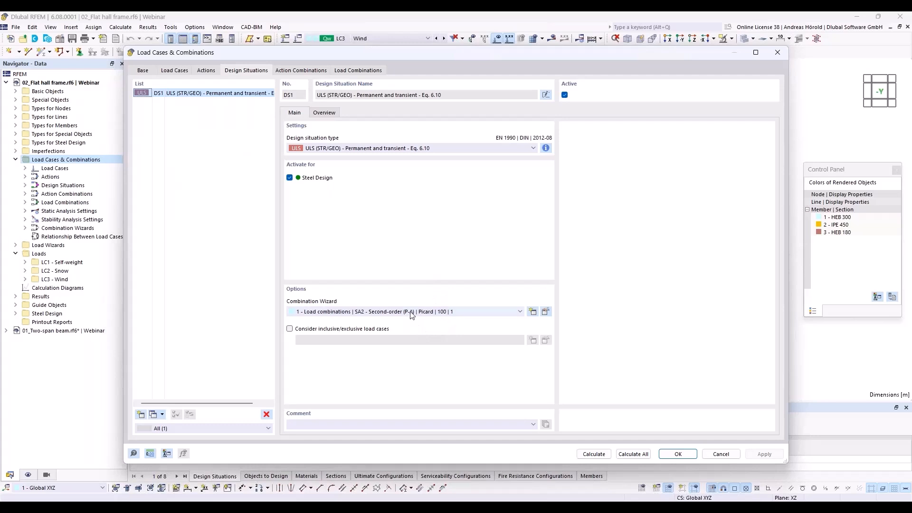
click(434, 312)
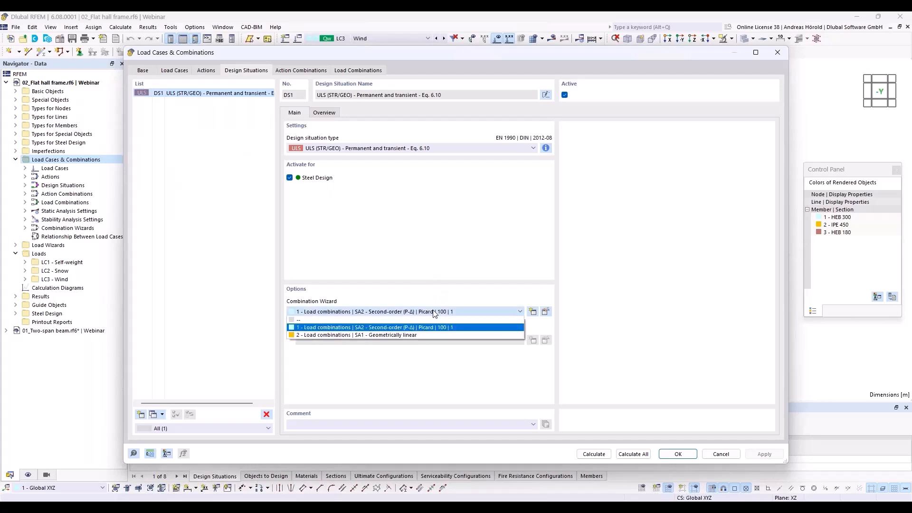
click(421, 335)
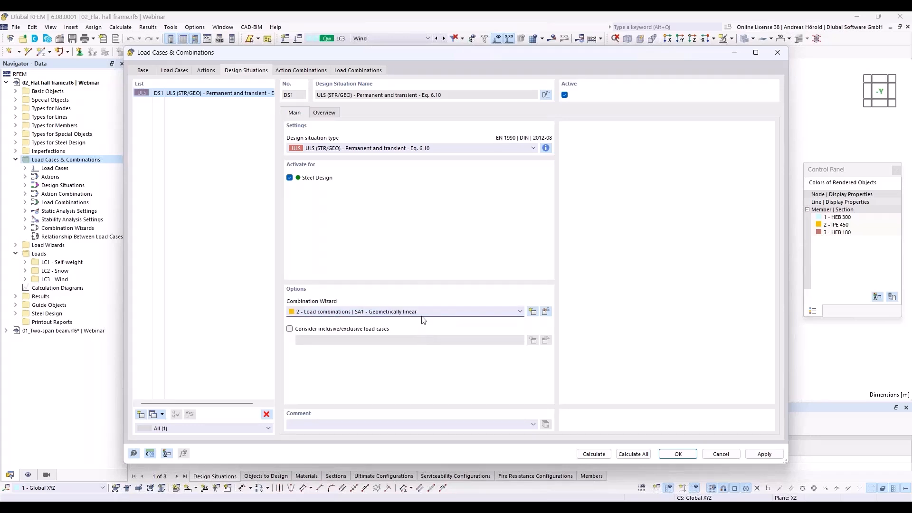
click(546, 312)
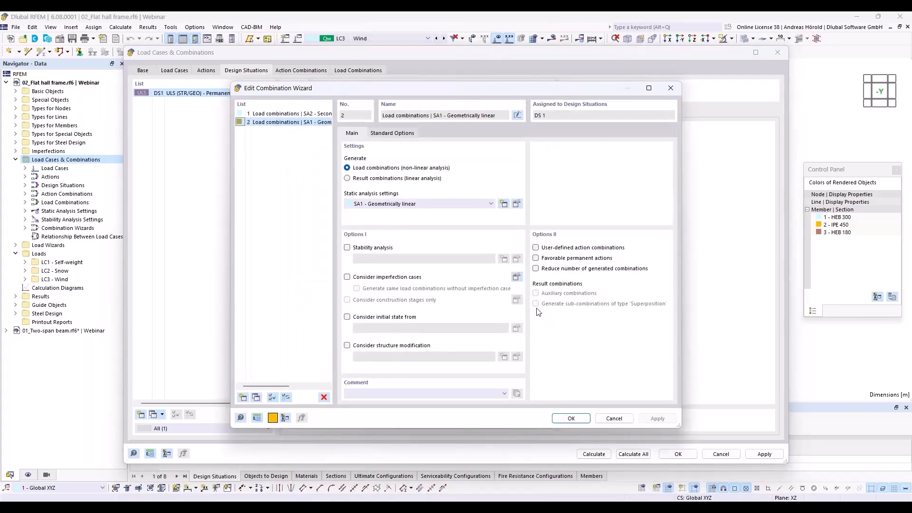
click(346, 247)
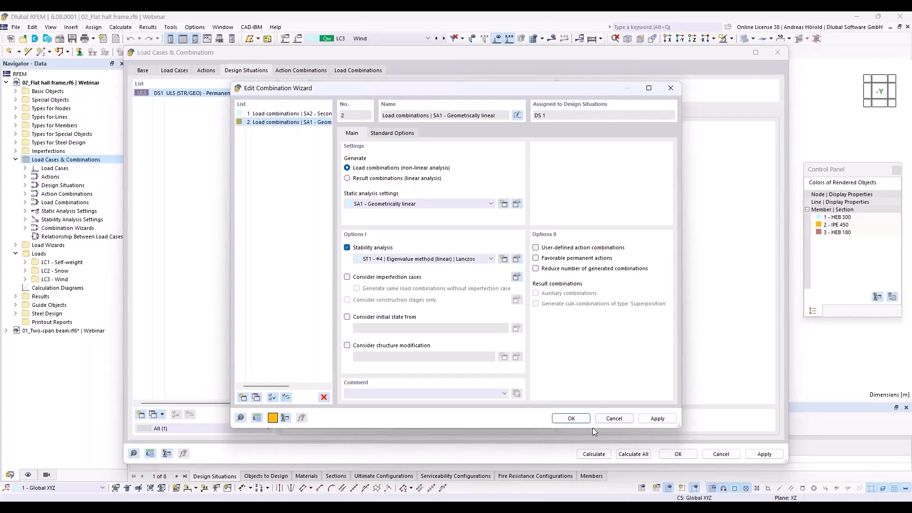
click(570, 418)
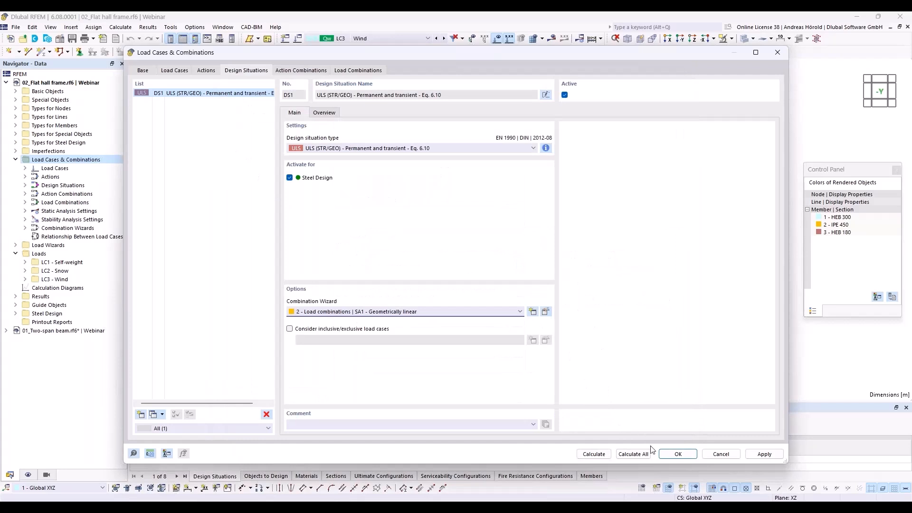
click(631, 454)
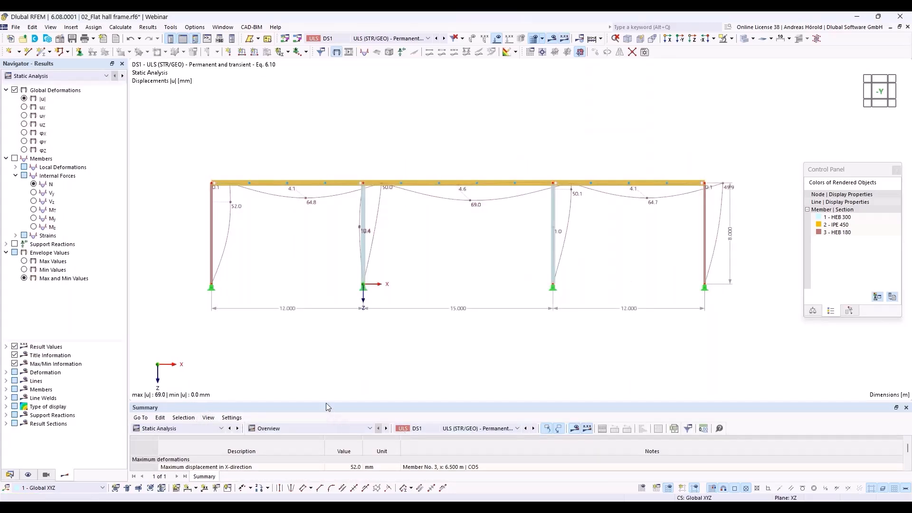
Enlarge the Summary table to reveal 52.0, 47.7, 69.0 mm displacements and critical factor 6.052
drag(326, 404, 327, 340)
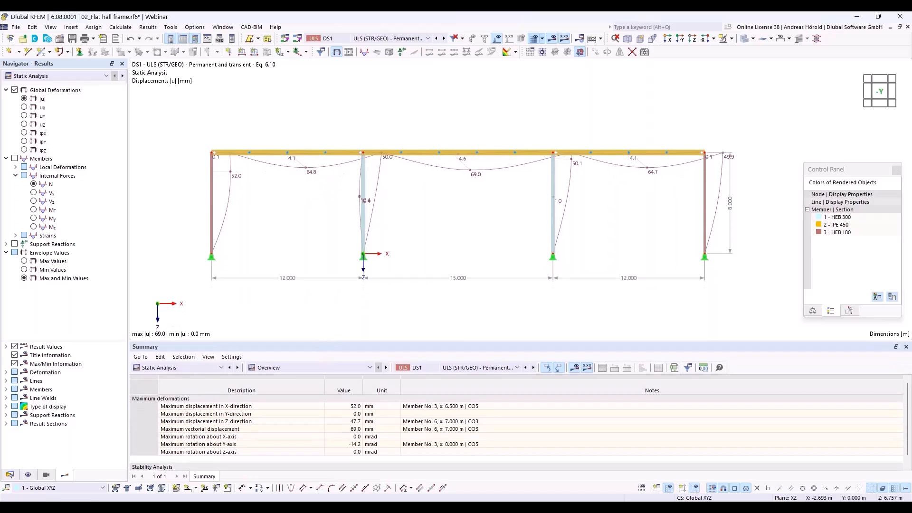
drag(330, 341, 329, 308)
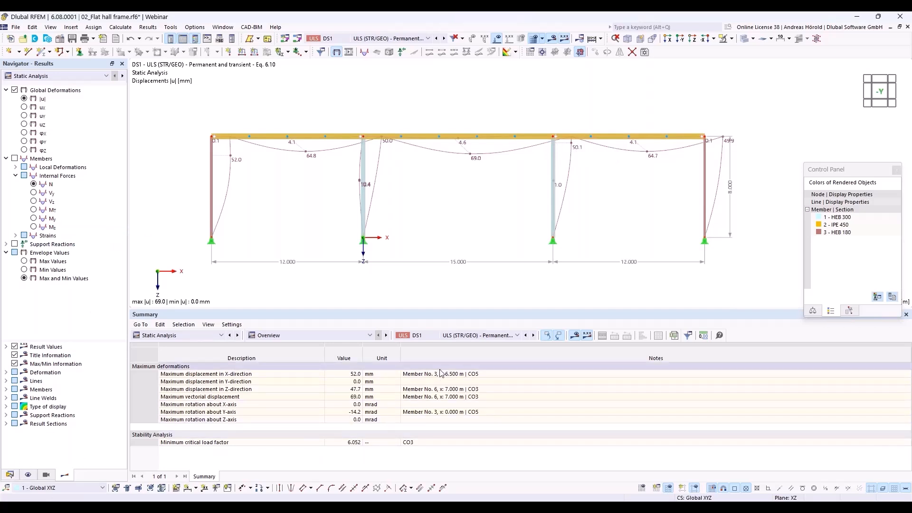
Show Stability Analysis effective lengths and critical loads by member for combination CO3
click(201, 334)
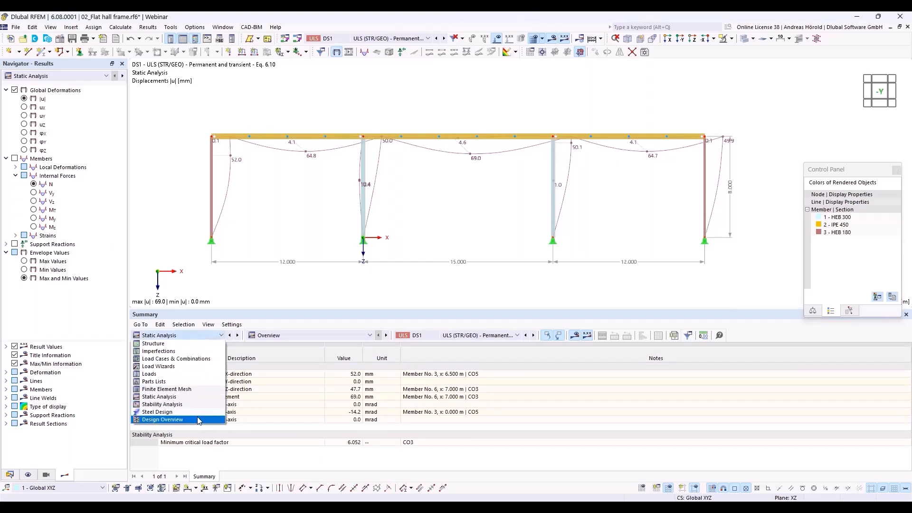
click(202, 404)
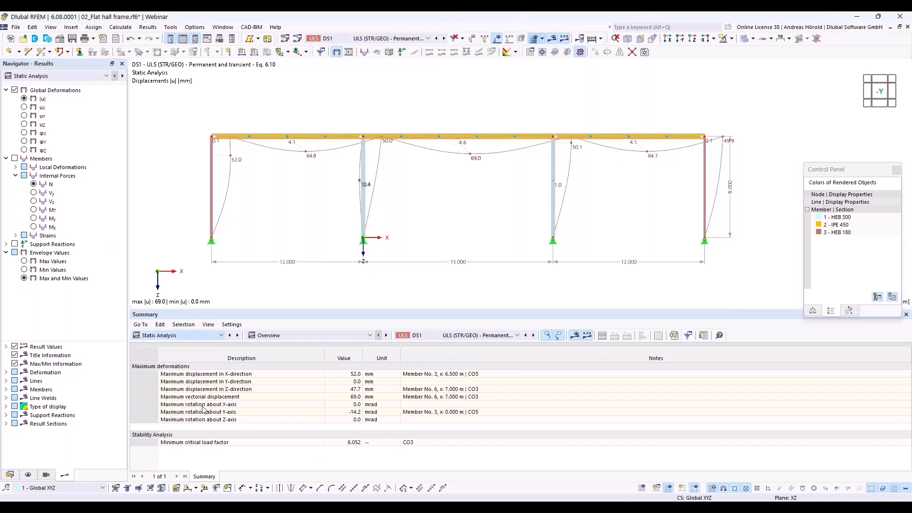
click(327, 335)
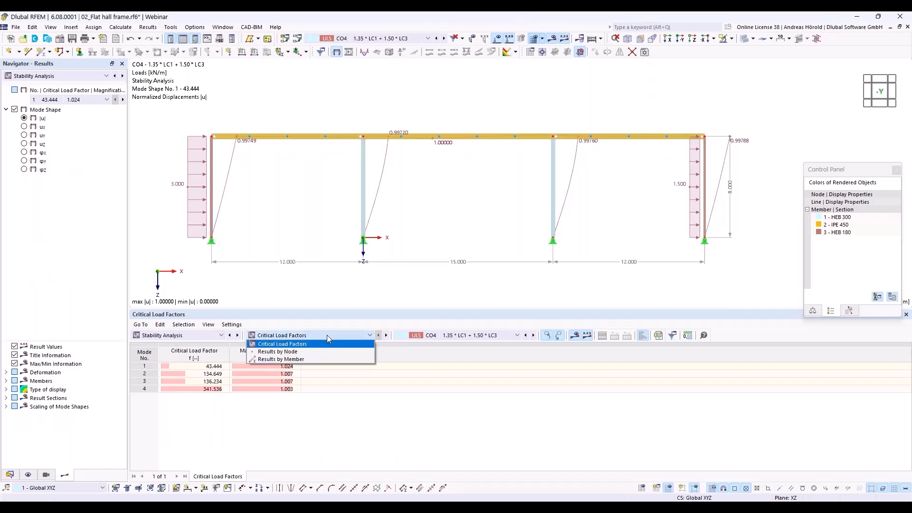
click(327, 364)
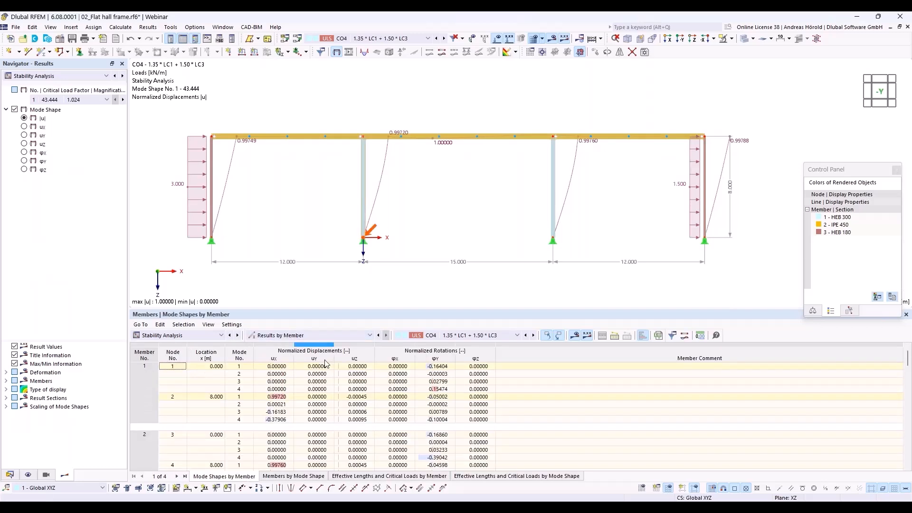
click(452, 339)
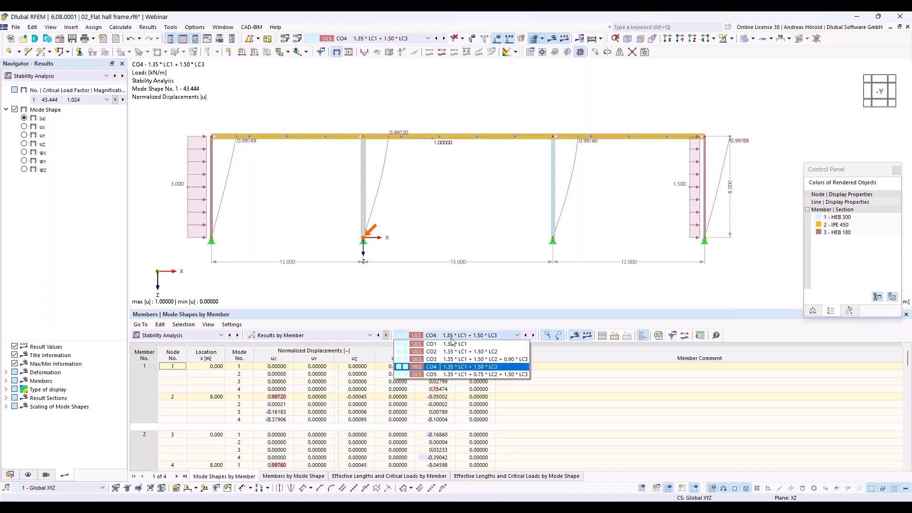
click(449, 362)
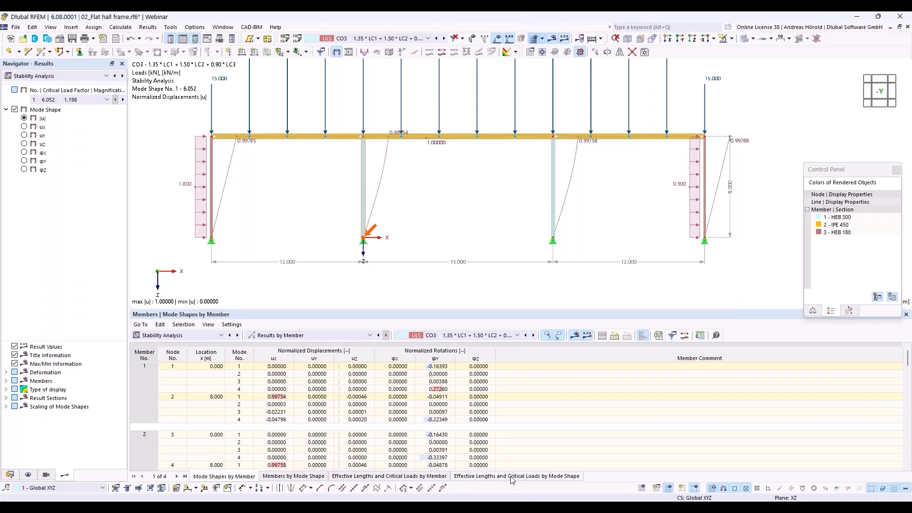
click(416, 476)
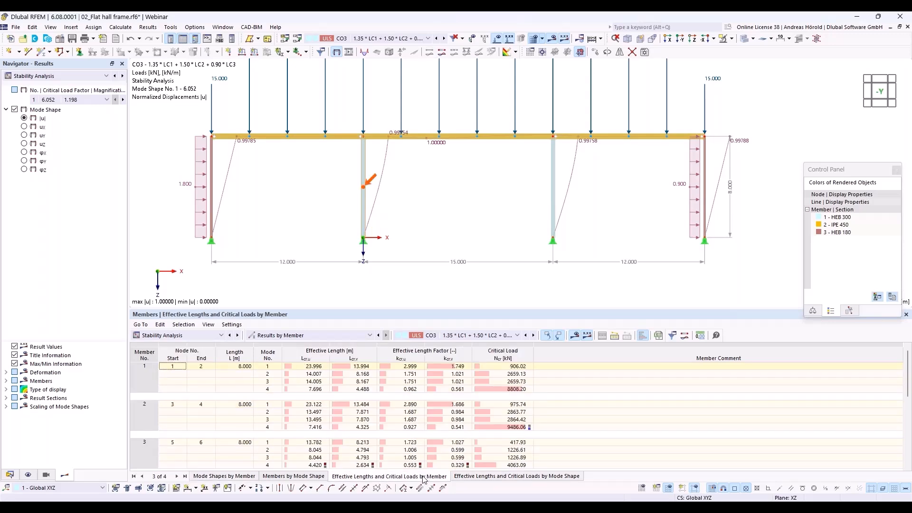
Locate members 1 to 4 in the model from the effective-lengths table rows
click(409, 366)
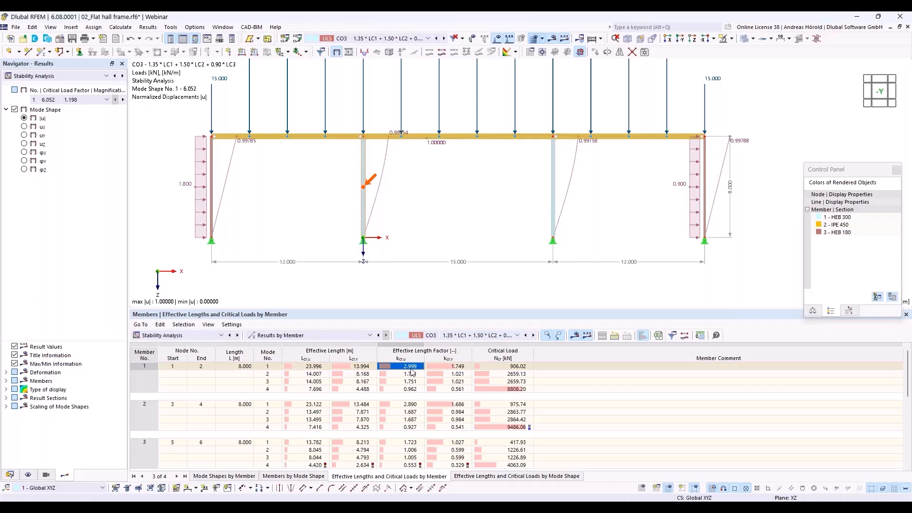
click(410, 404)
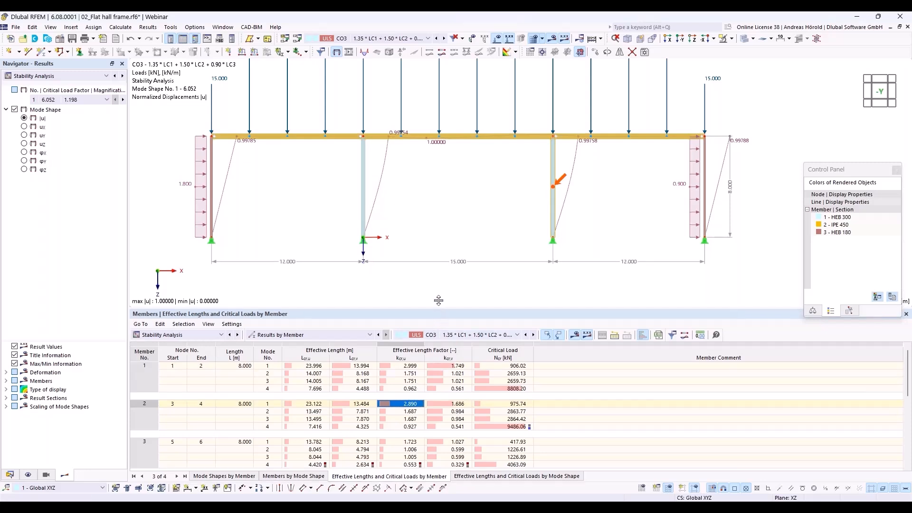
drag(438, 309, 436, 273)
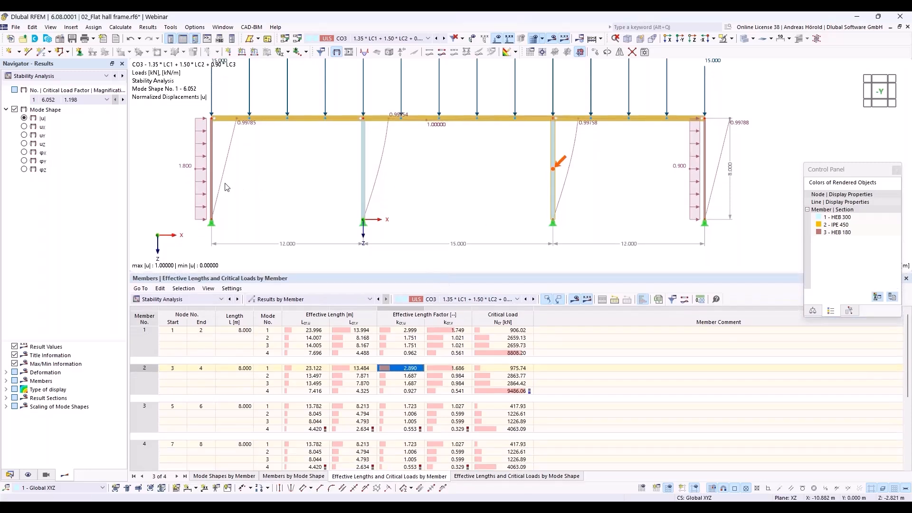
click(409, 407)
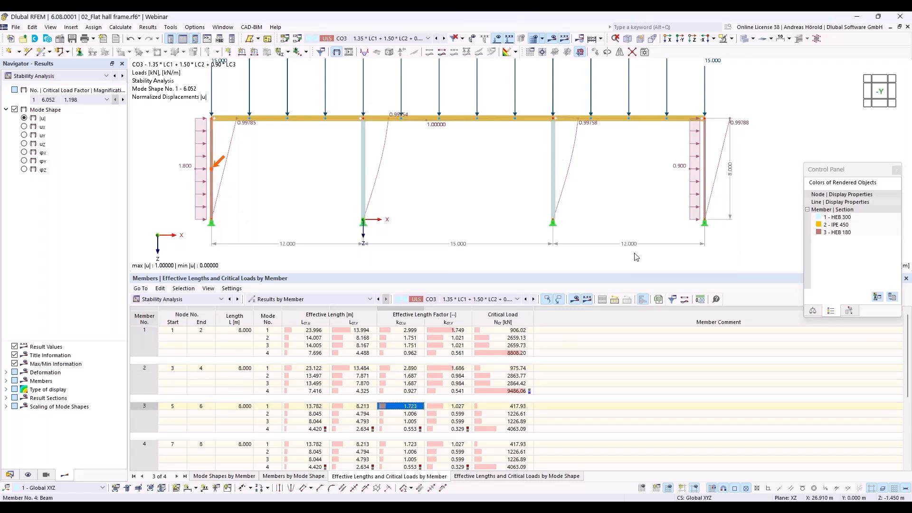
click(408, 445)
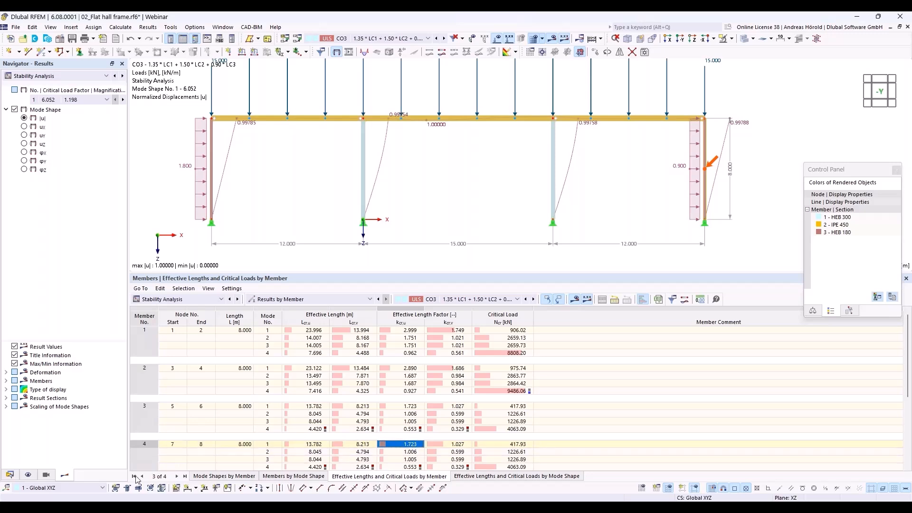
Switch DS1 to the SA2 second-order (P-Δ) combination wizard, accepting deletion of existing results
click(10, 475)
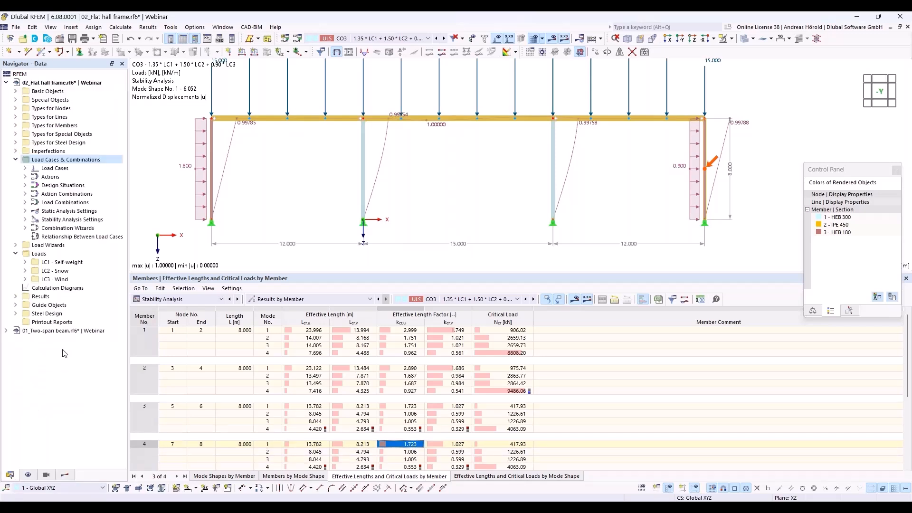
click(25, 186)
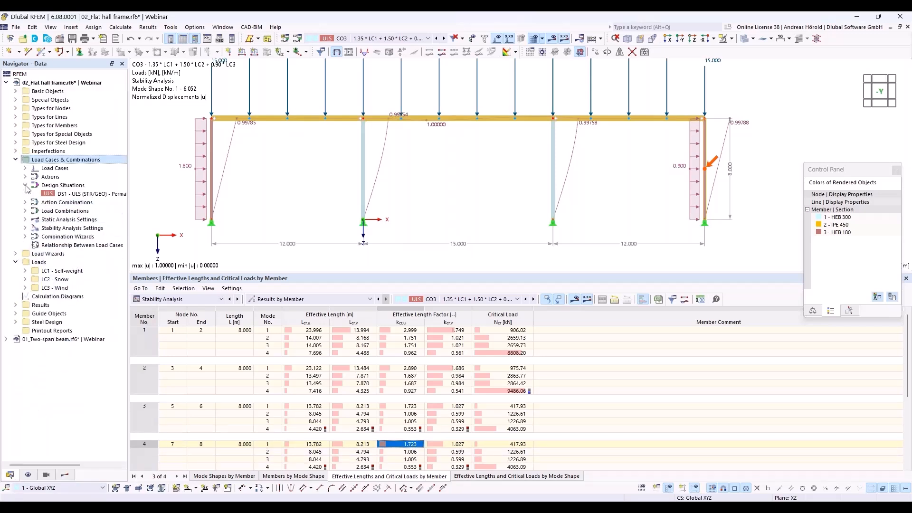
double_click(83, 195)
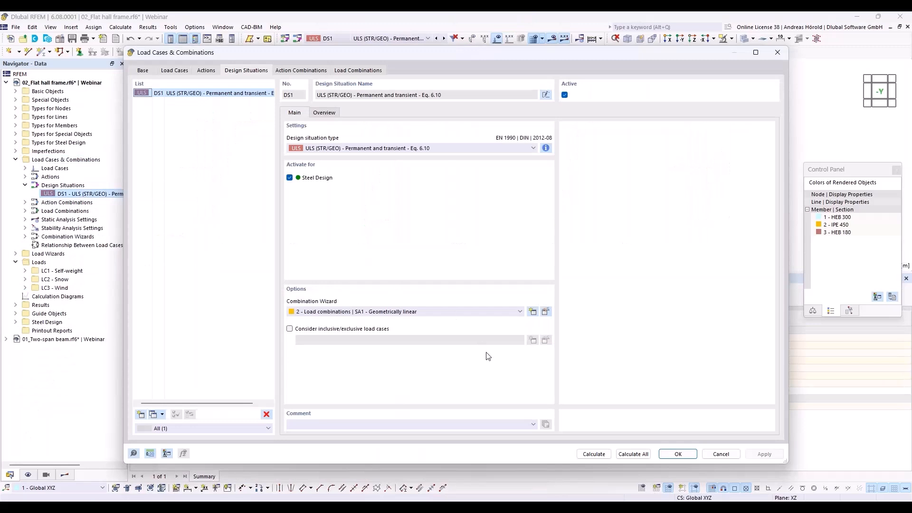
click(434, 313)
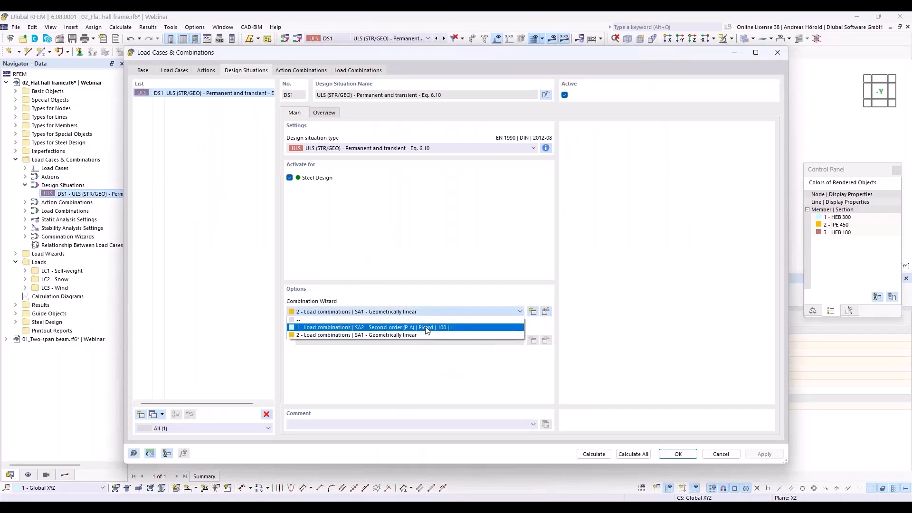
click(425, 327)
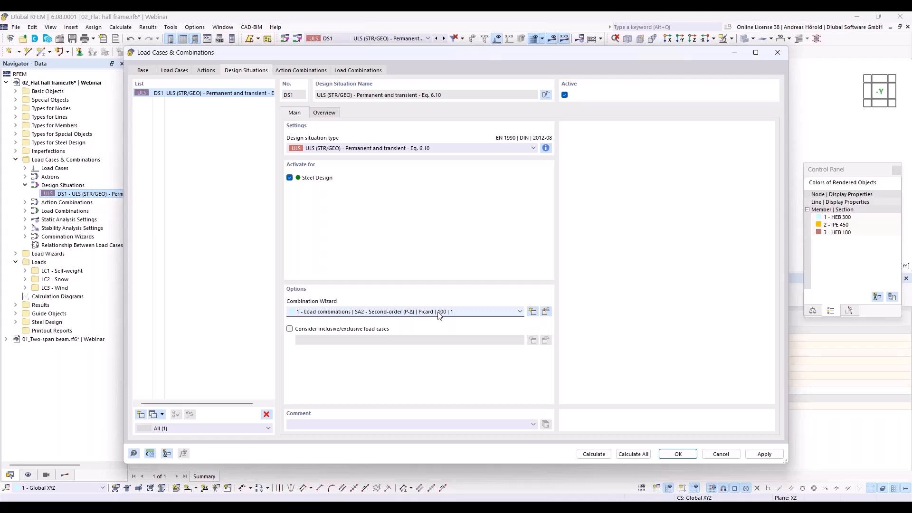
click(545, 312)
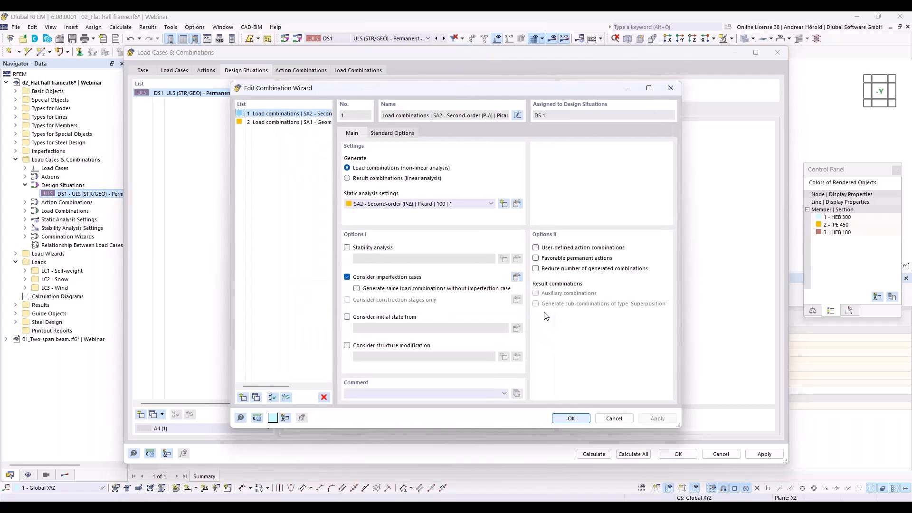
click(574, 419)
click(685, 456)
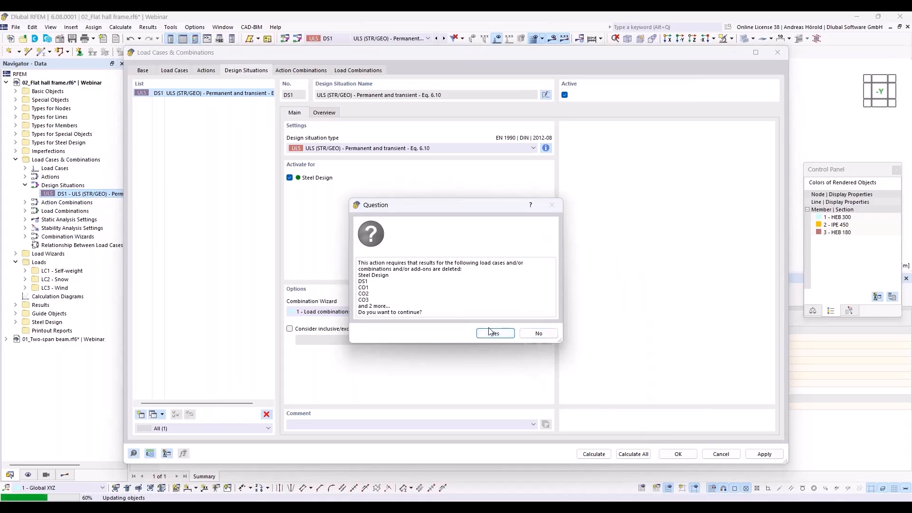
click(492, 334)
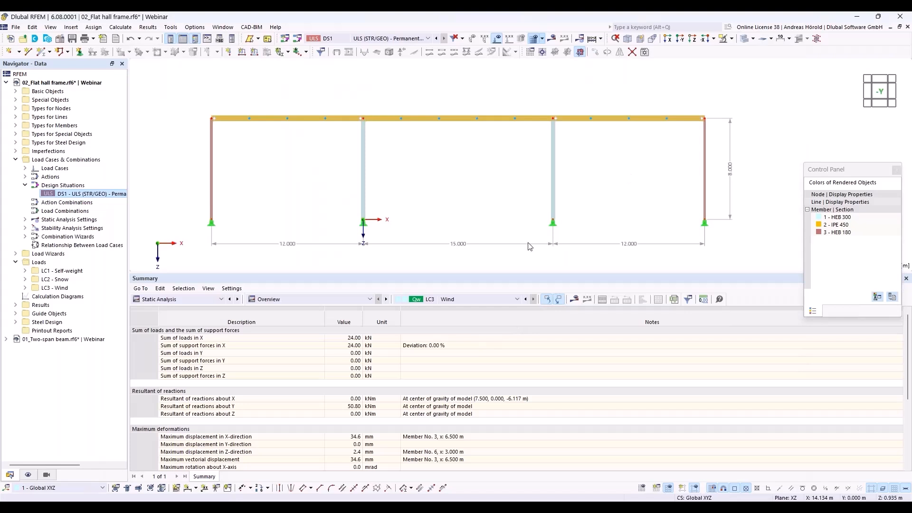
Select both interior HEB 300 columns and edit them as members
drag(525, 276, 522, 404)
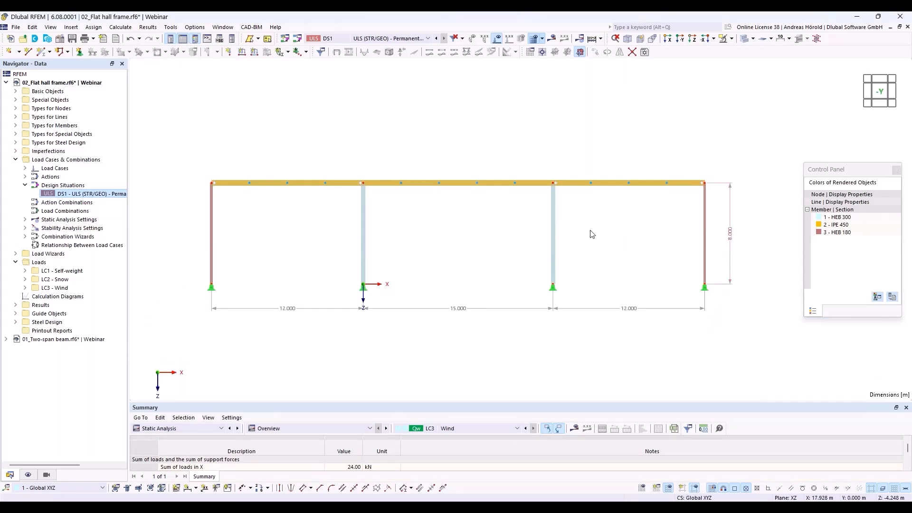
drag(581, 222, 259, 261)
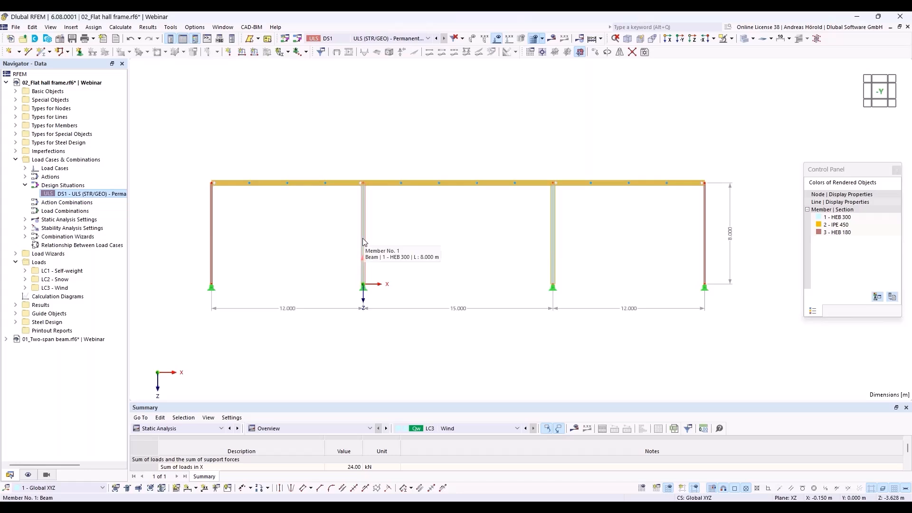
right_click(363, 239)
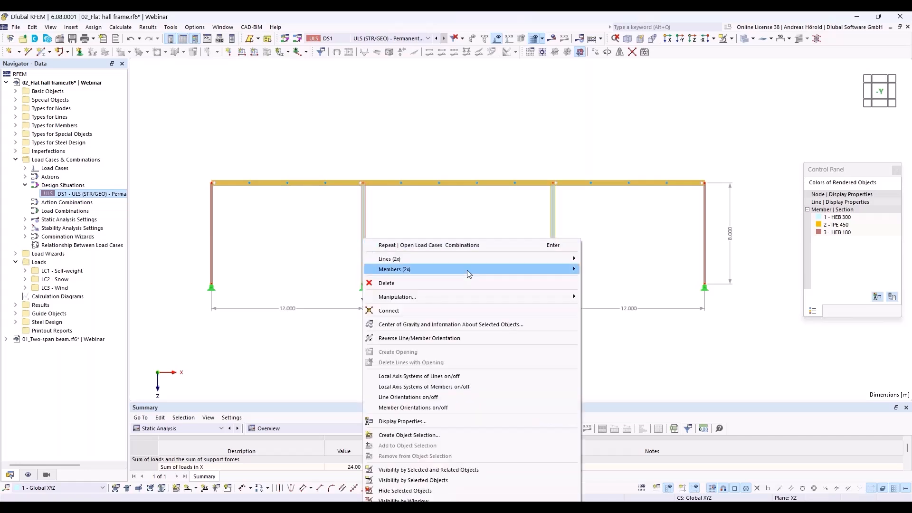
mouse_move(469, 269)
click(600, 269)
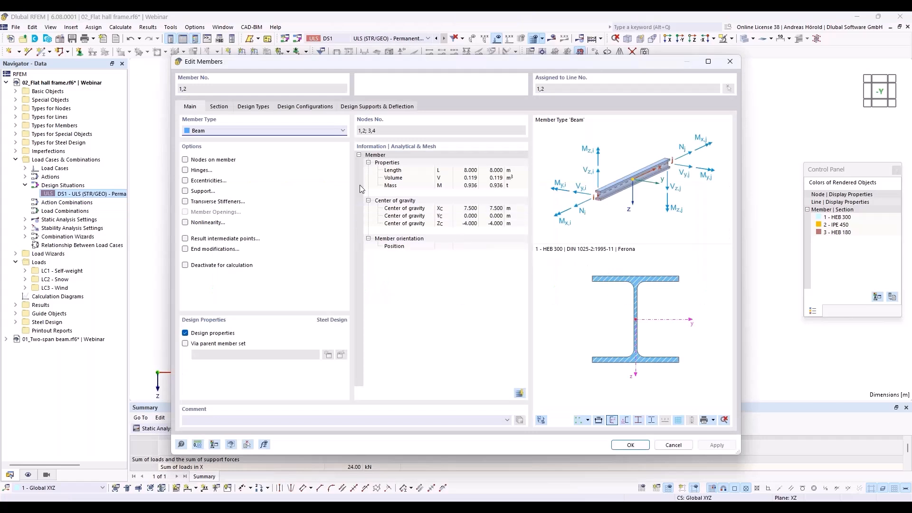
Create a new effective-length set for the interior columns with ky/u factor 3.00
click(299, 107)
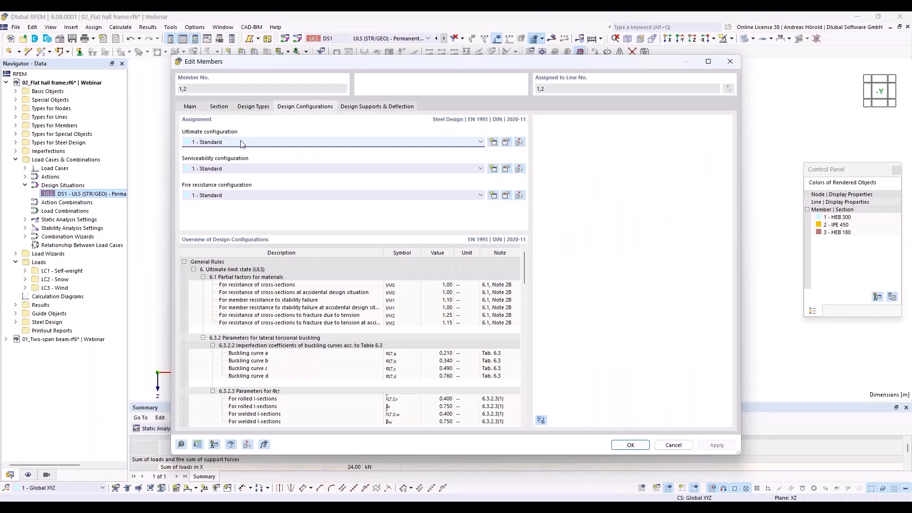
click(254, 107)
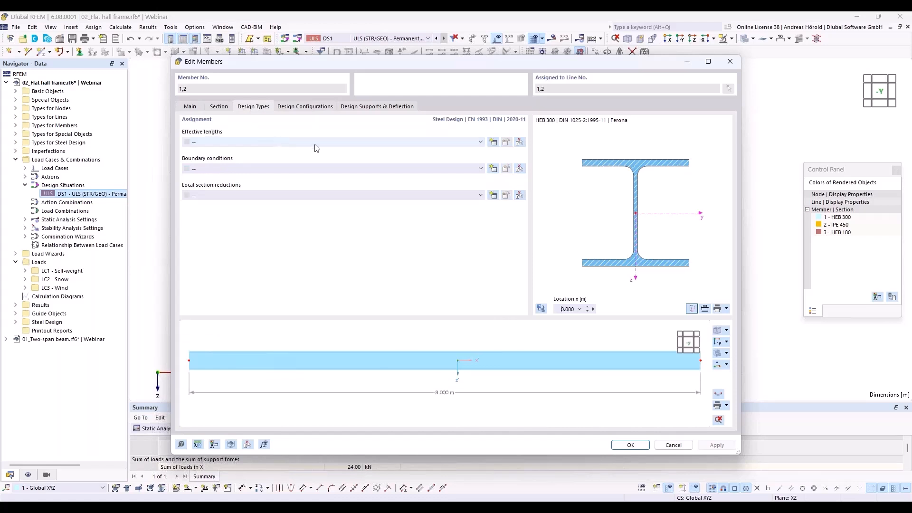
click(494, 142)
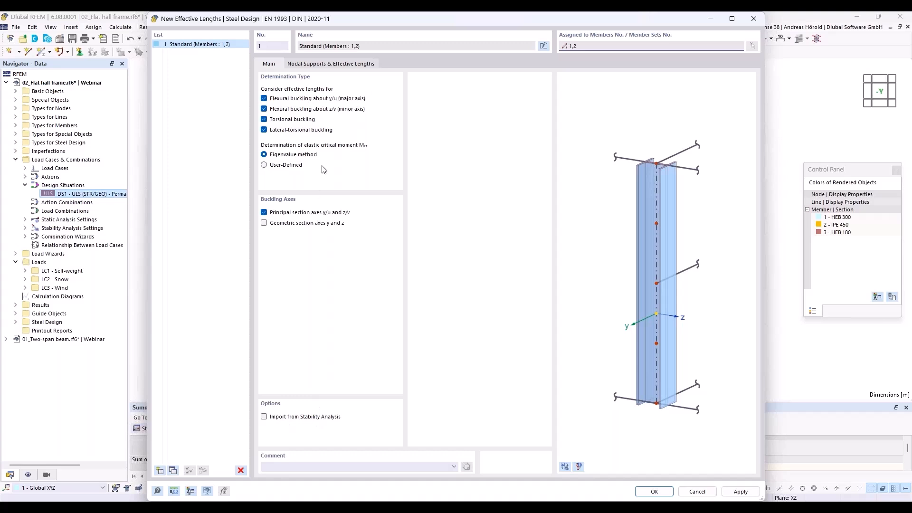
click(328, 67)
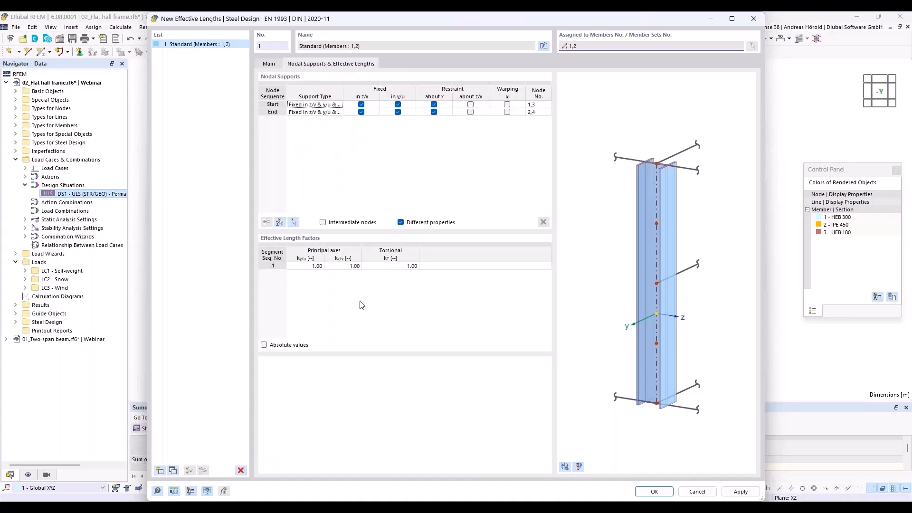
click(311, 266)
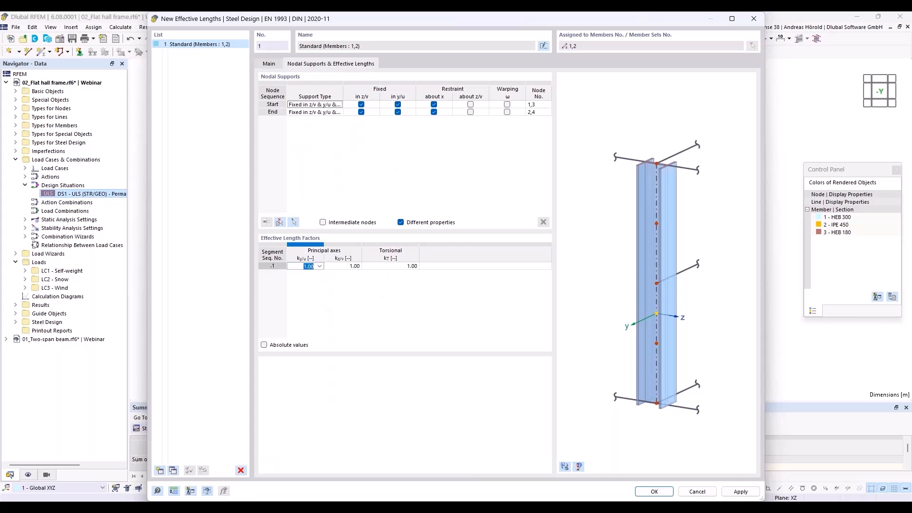
text(3)
click(654, 492)
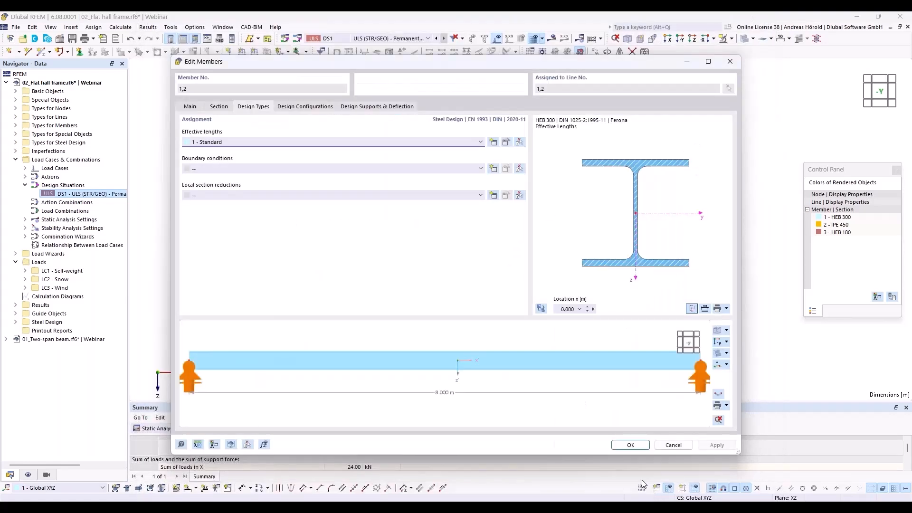
click(629, 445)
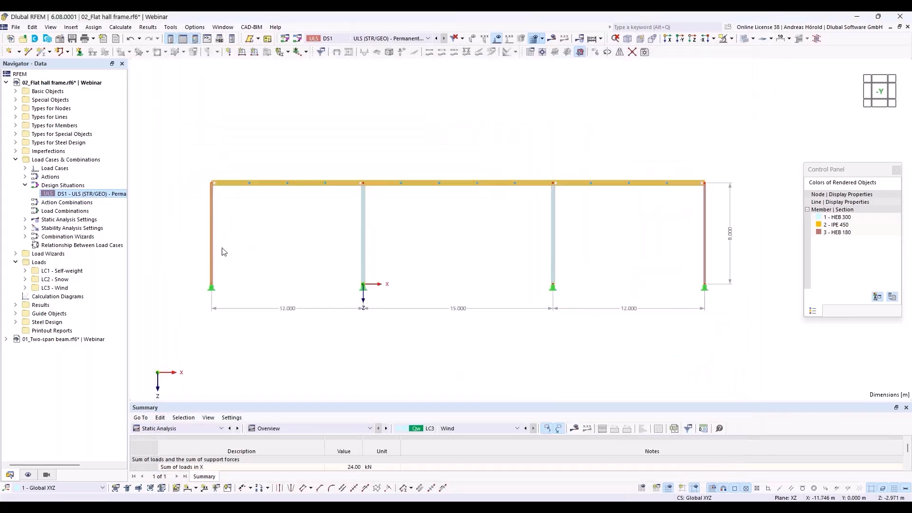
Create effective-length set 2 for outer columns 3 and 4 with ky/u factor 1.72
right_click(705, 237)
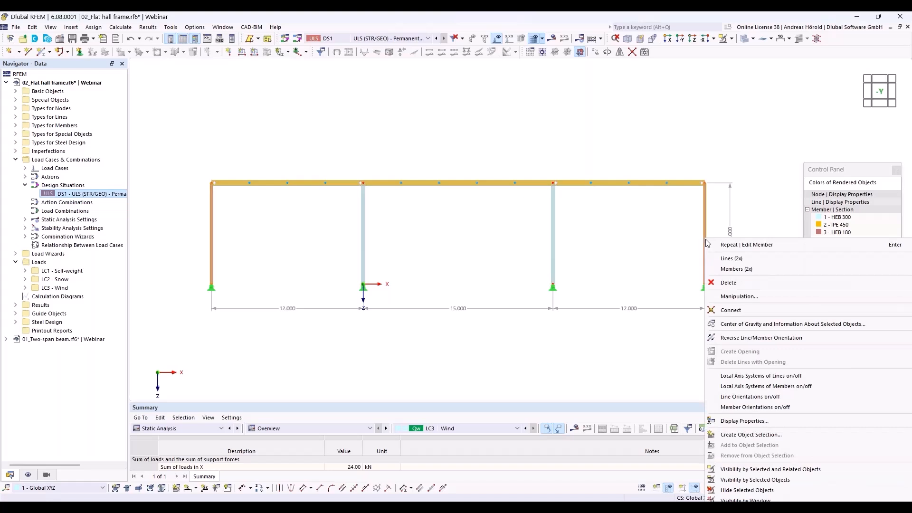
mouse_move(727, 269)
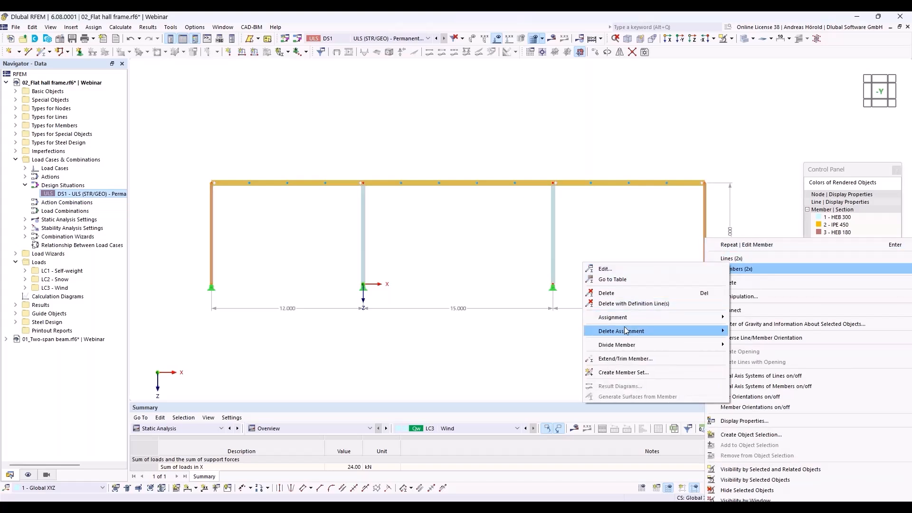
mouse_move(626, 337)
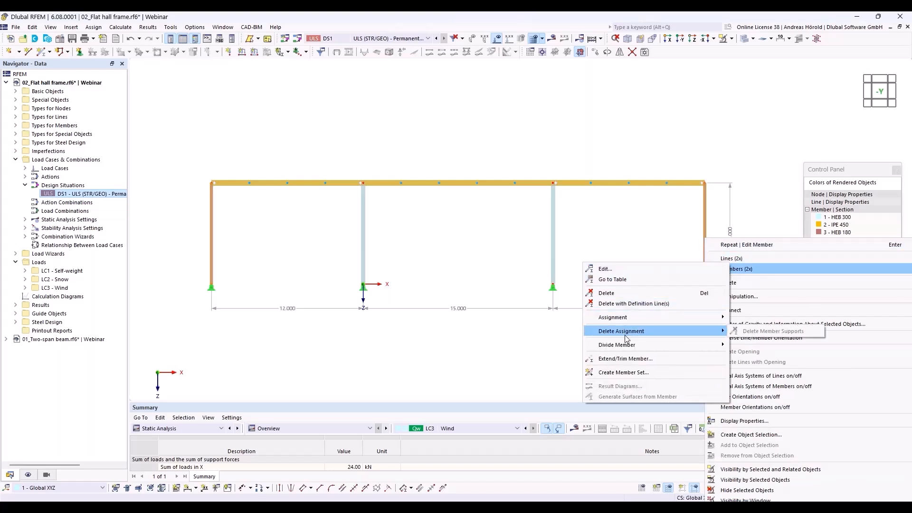
click(652, 268)
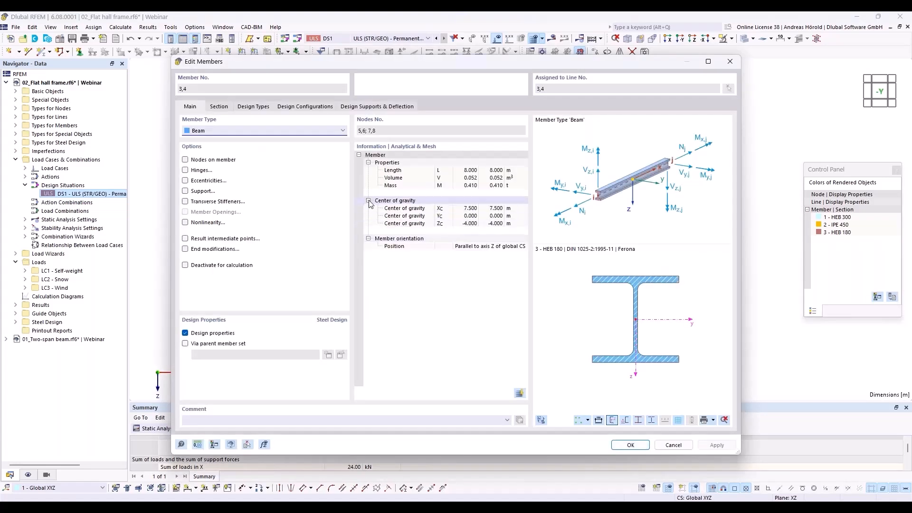
click(252, 108)
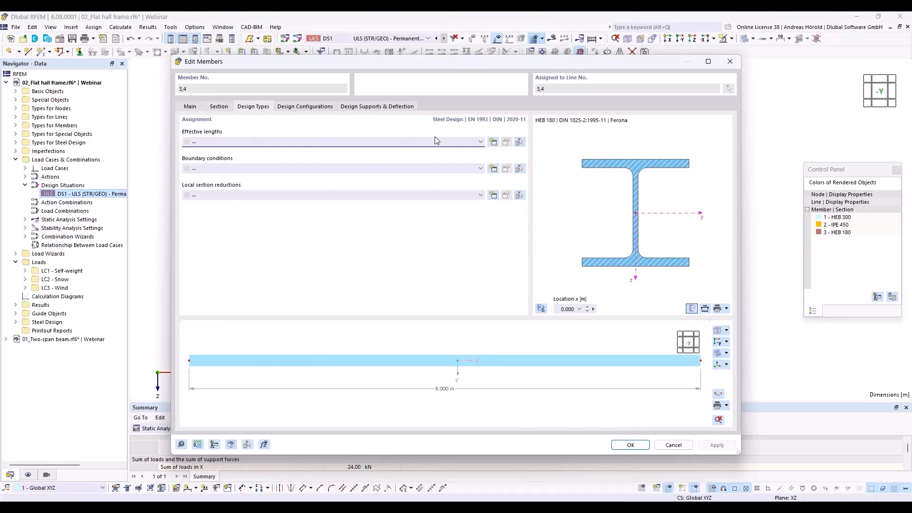
click(492, 142)
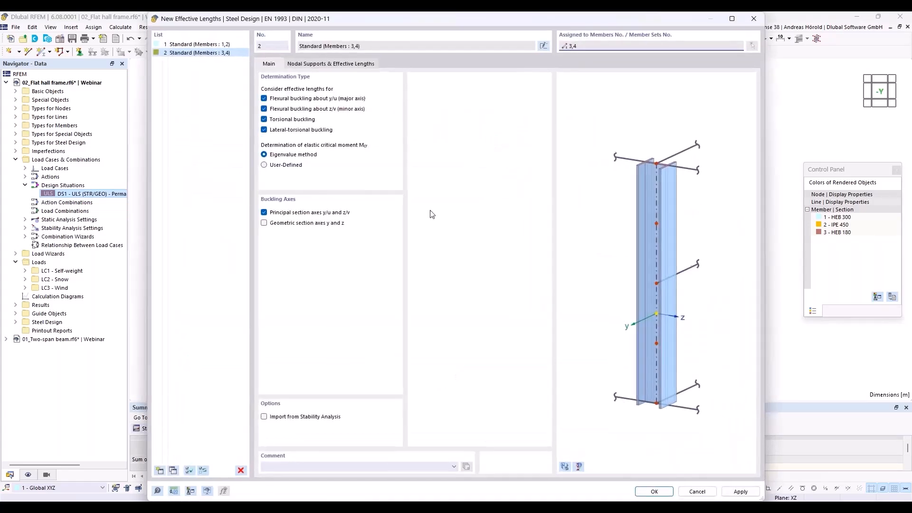
click(319, 64)
click(309, 266)
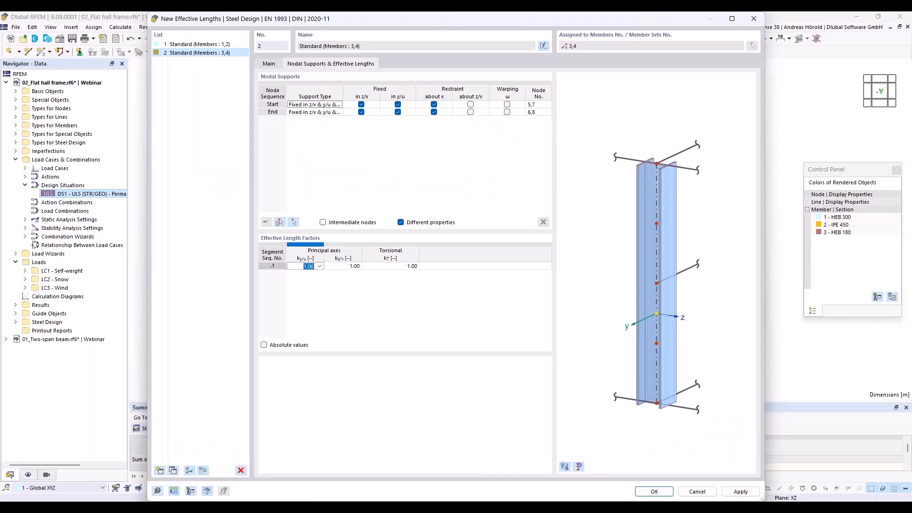
text(1)
click(649, 492)
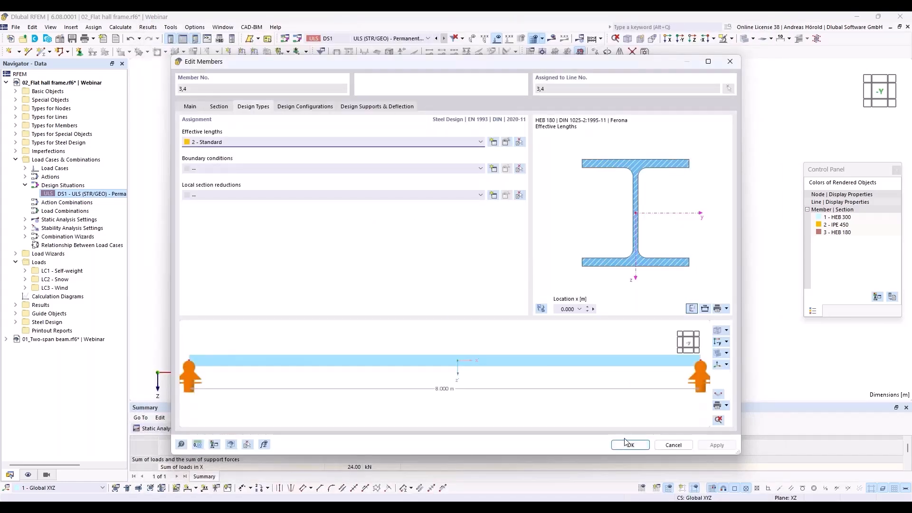
click(629, 444)
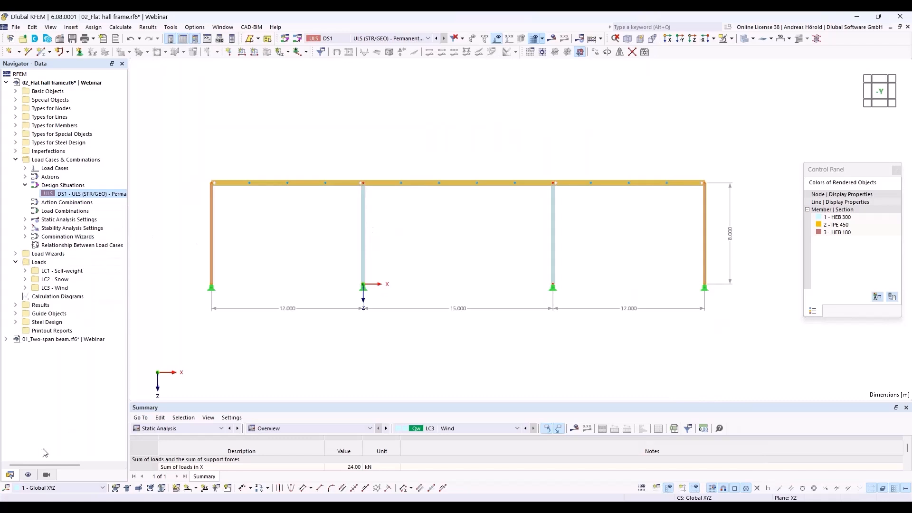
Turn on Member Effective Lengths labels, showing ky/u 1.72 outer and 3.00 inner
click(28, 475)
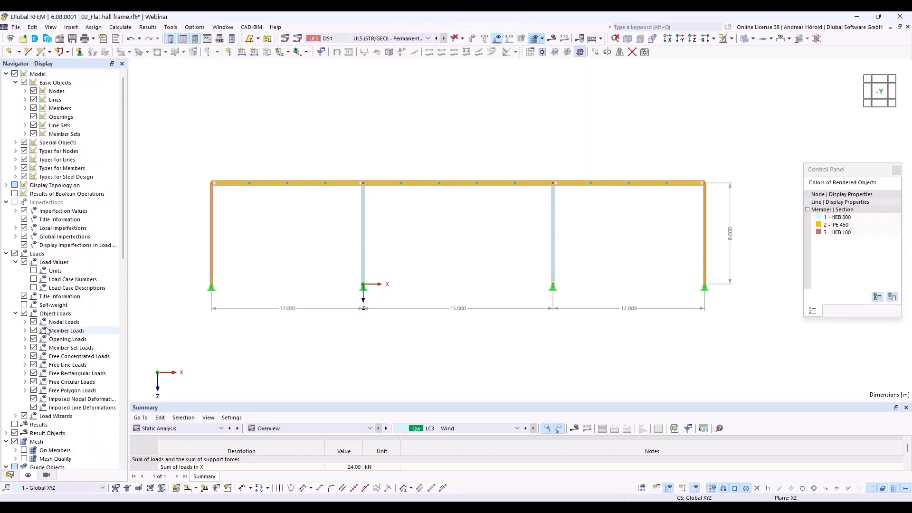
click(16, 177)
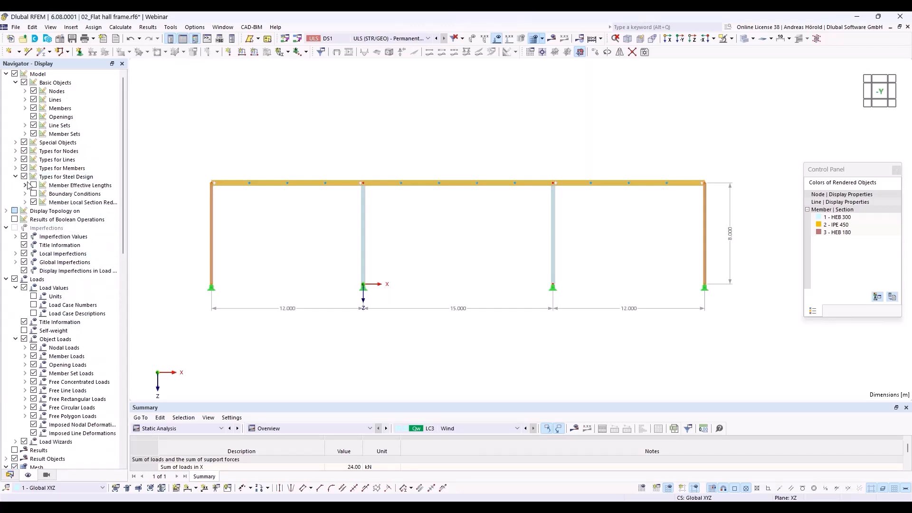
click(33, 185)
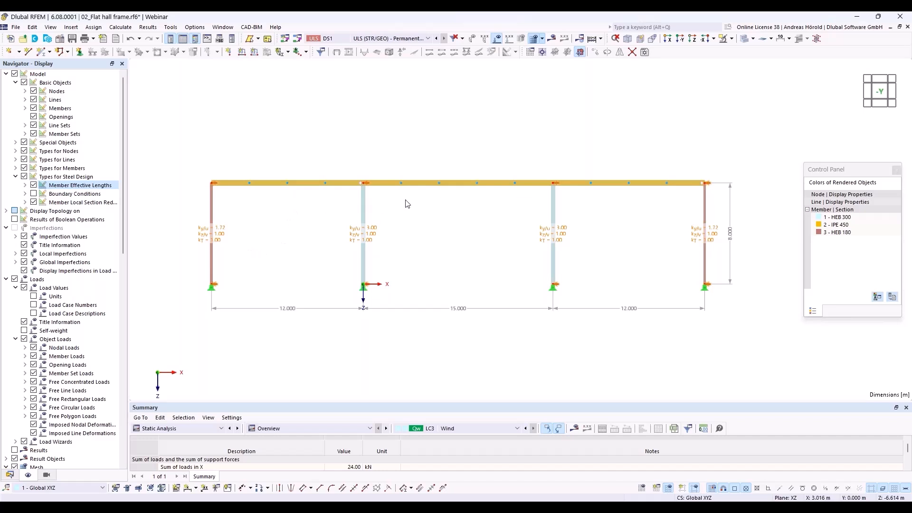
Create effective-length set 3 for roof beam 6, picking it to list intermediate nodes 15–18
right_click(425, 187)
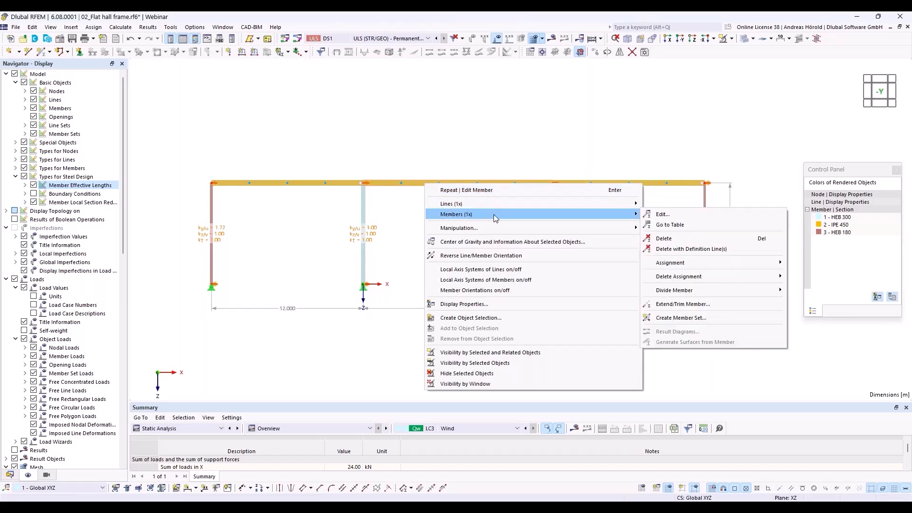
click(664, 215)
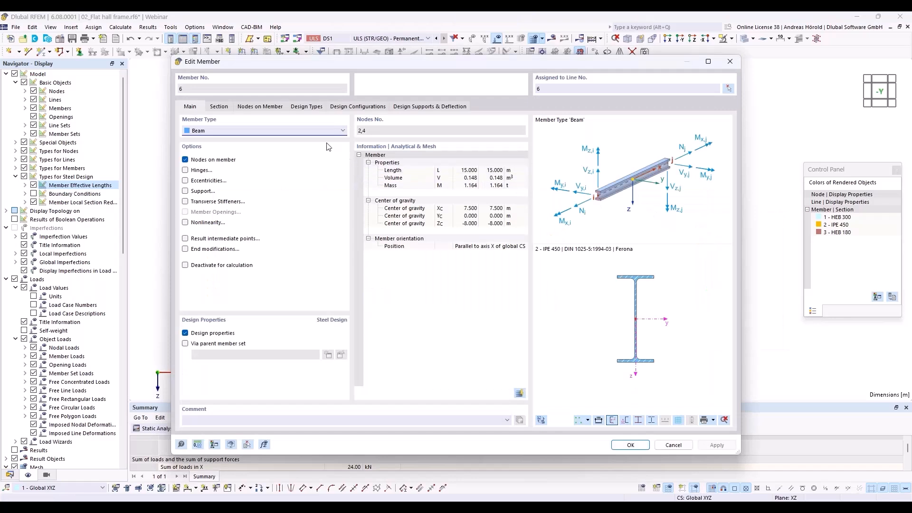
click(298, 107)
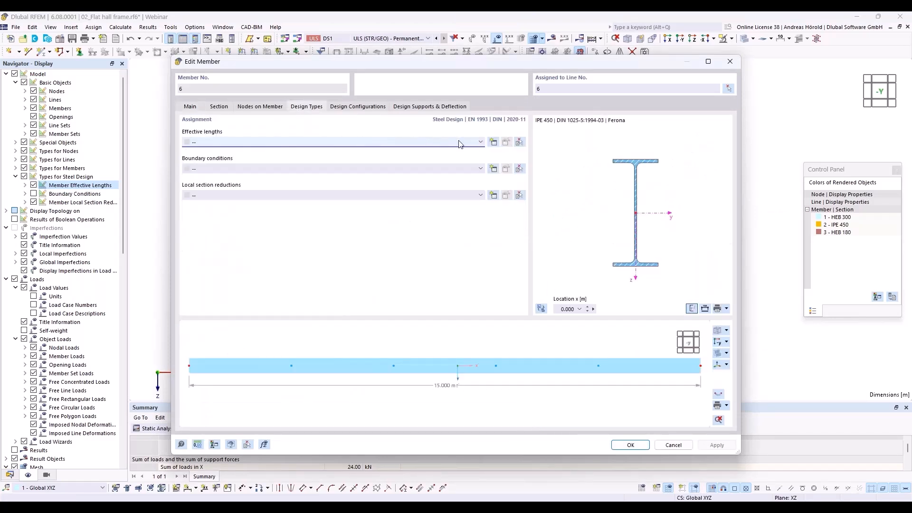
click(493, 142)
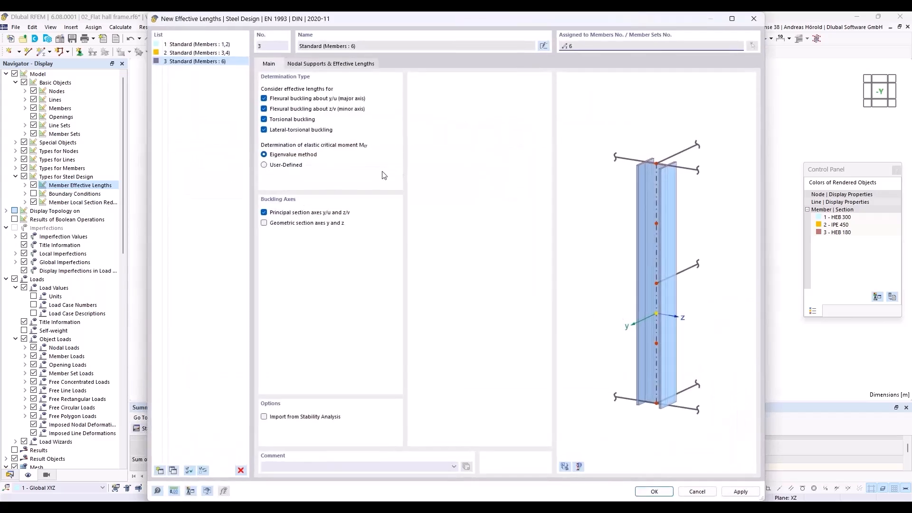
click(313, 65)
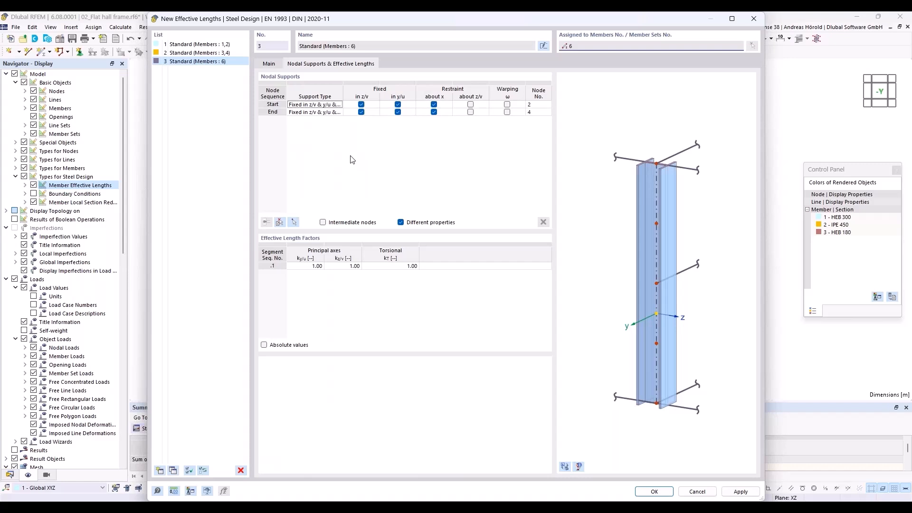
click(279, 223)
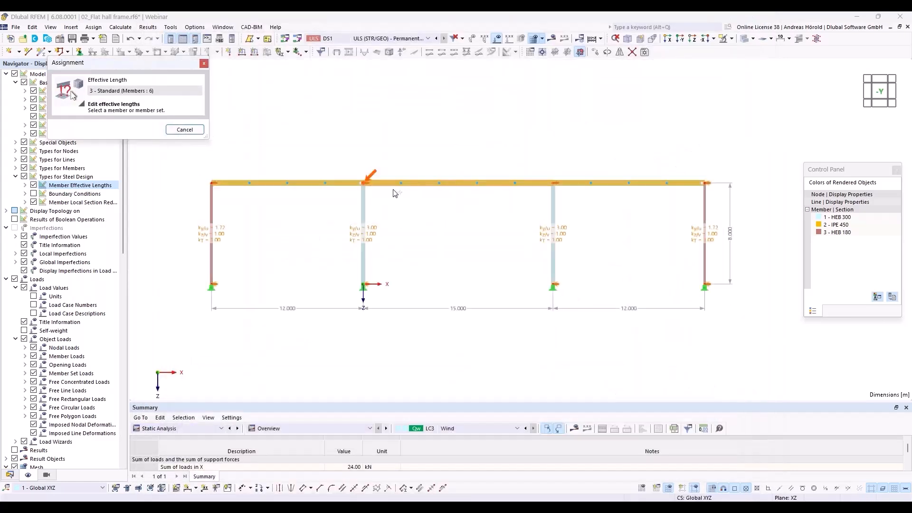
click(458, 182)
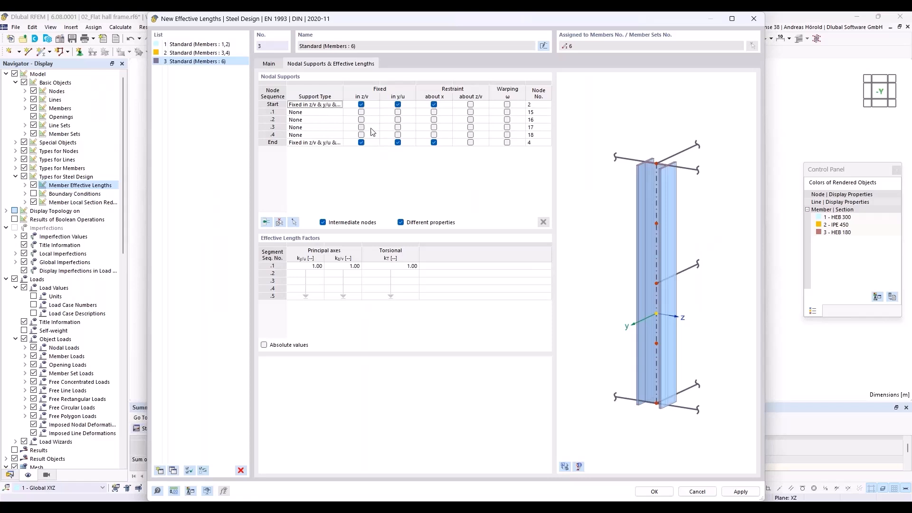
Fix the four intermediate nodes of beam 6 laterally in y/u
click(398, 112)
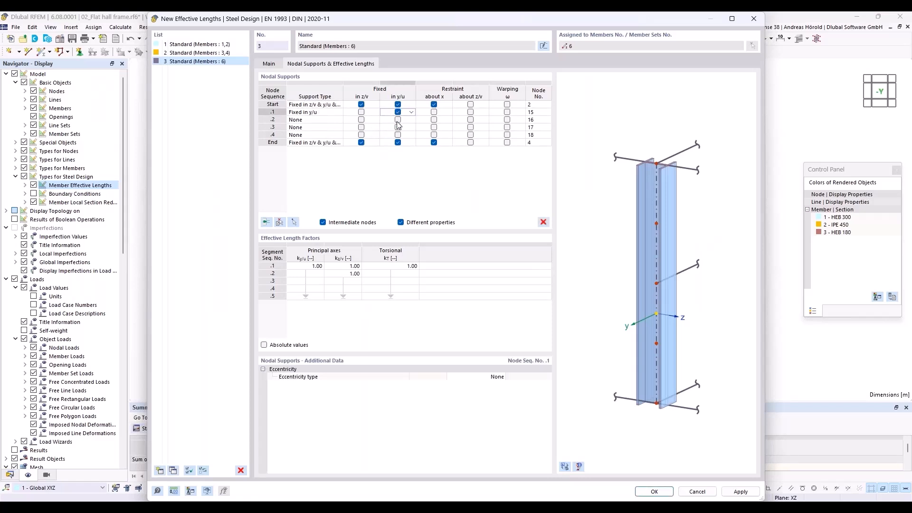
click(398, 120)
click(398, 127)
click(398, 134)
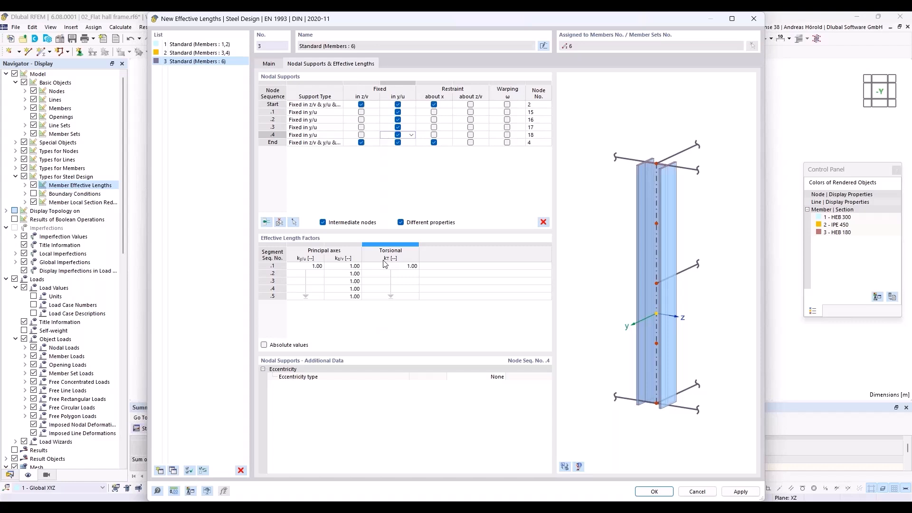
click(411, 113)
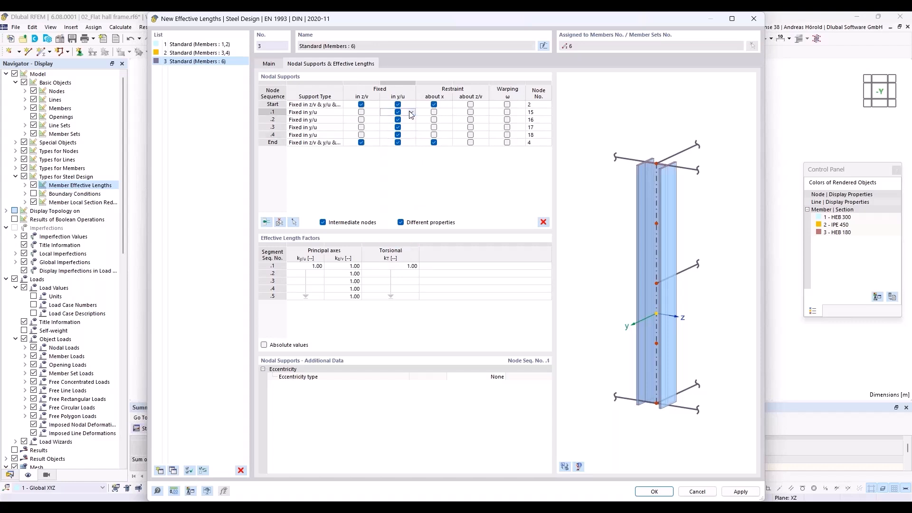
shift+click(412, 135)
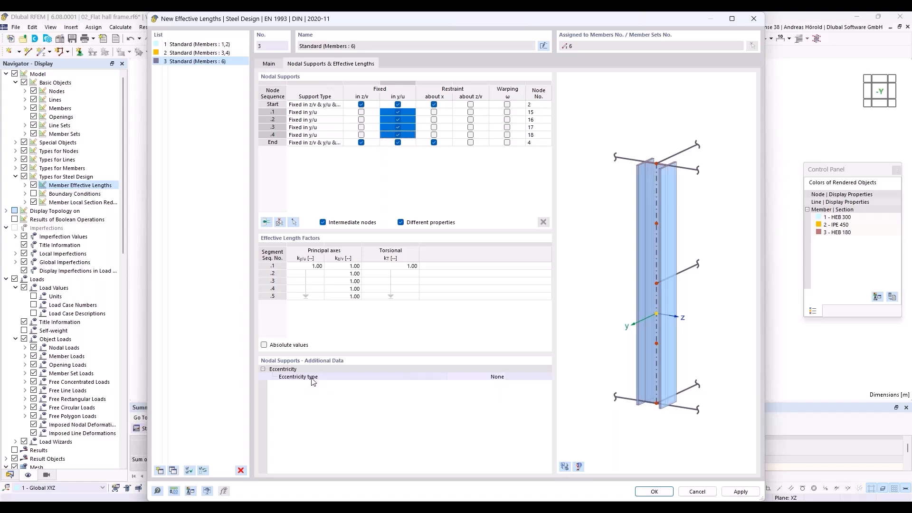
Place the node restraints at the upper flange and assign set 3 to beam 6
click(491, 380)
click(501, 375)
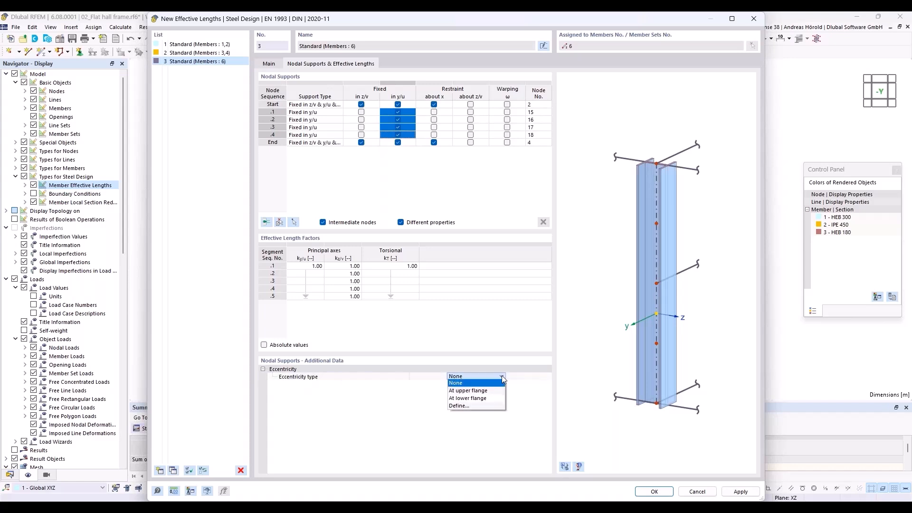
click(494, 391)
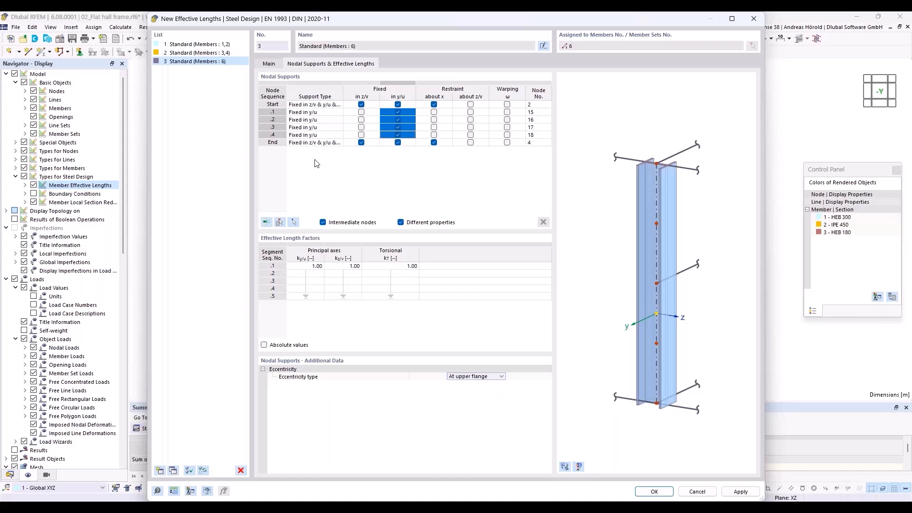
click(653, 492)
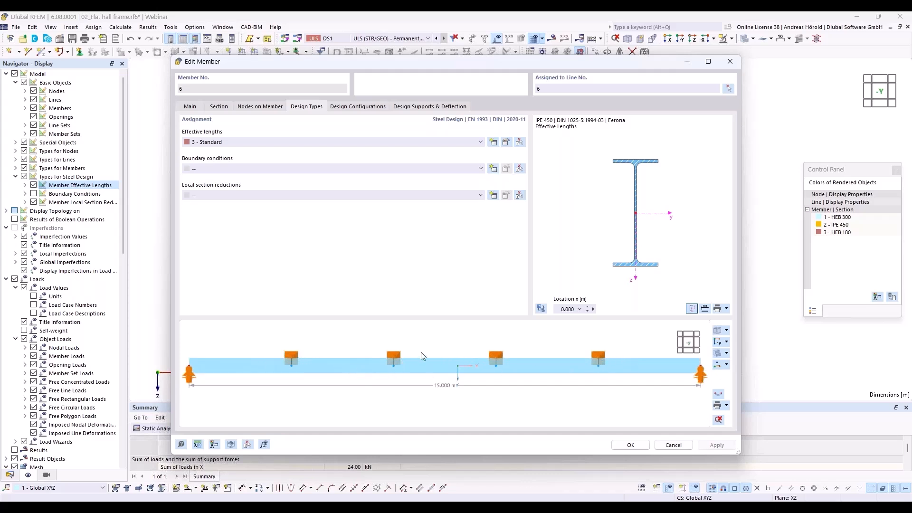
mouse_move(455, 337)
ctrl+middle_down()
mouse_move(394, 378)
mouse_move(445, 342)
ctrl+middle_up()
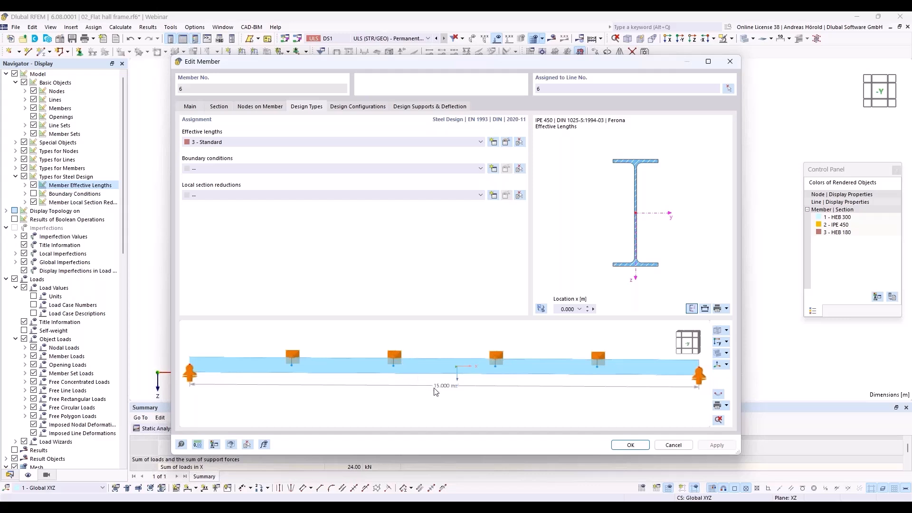
click(631, 446)
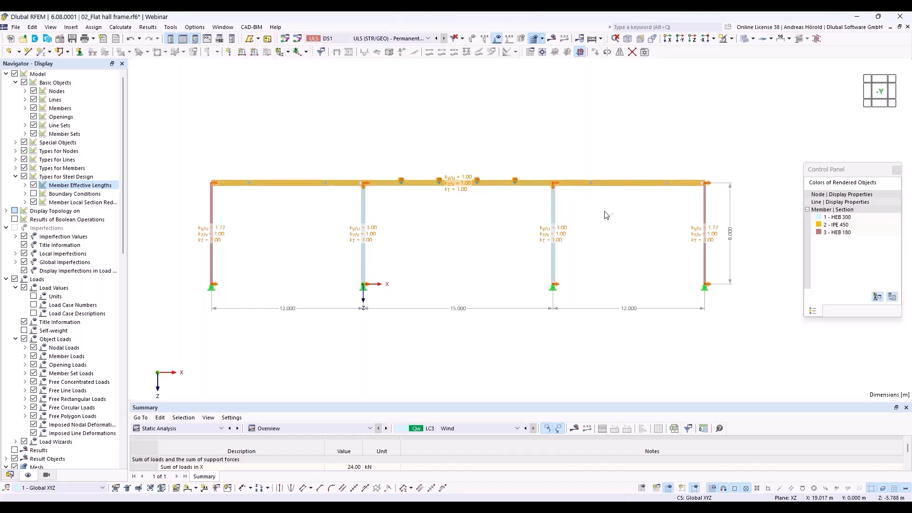
Assign the 3 - Standard effective-length set to outer roof beams 5 and 7
right_click(620, 181)
mouse_move(674, 217)
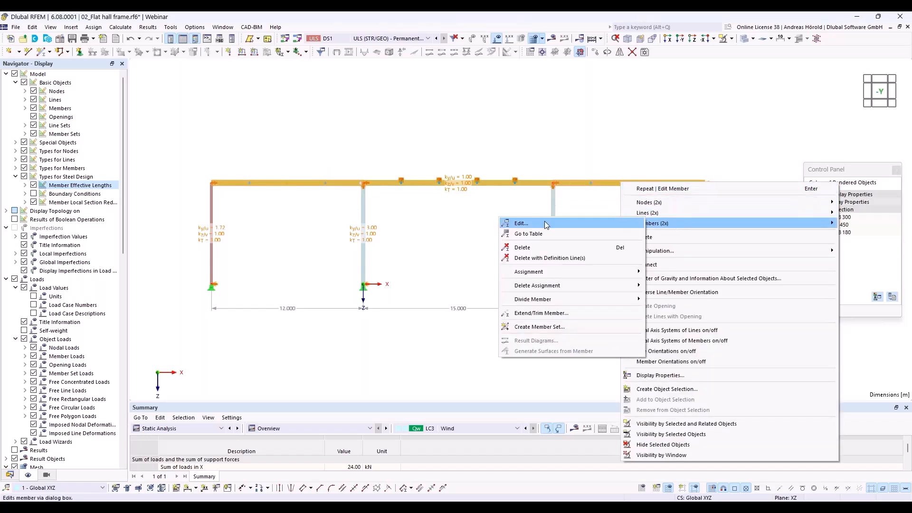
click(521, 223)
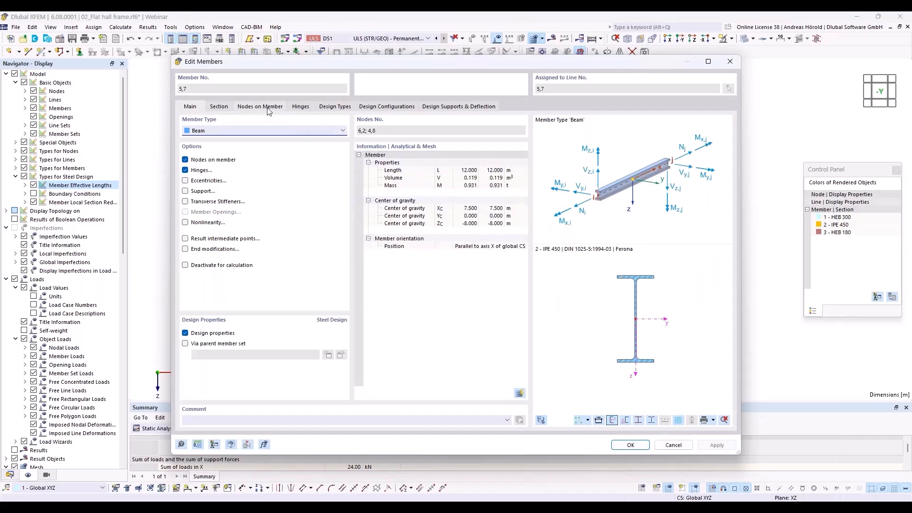
click(332, 109)
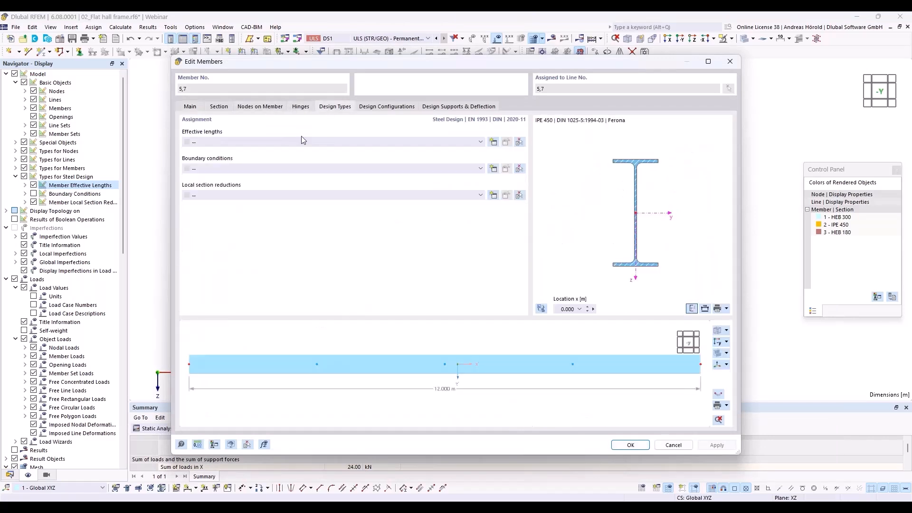
click(302, 141)
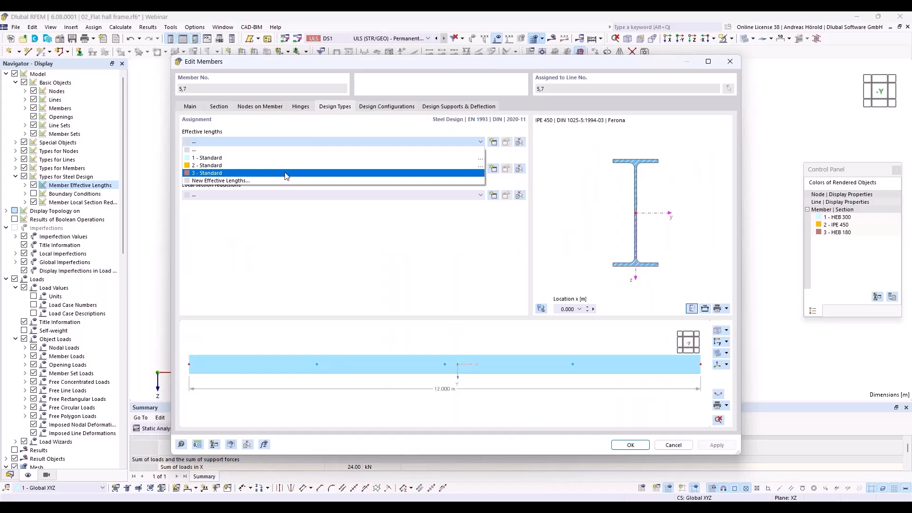
click(286, 174)
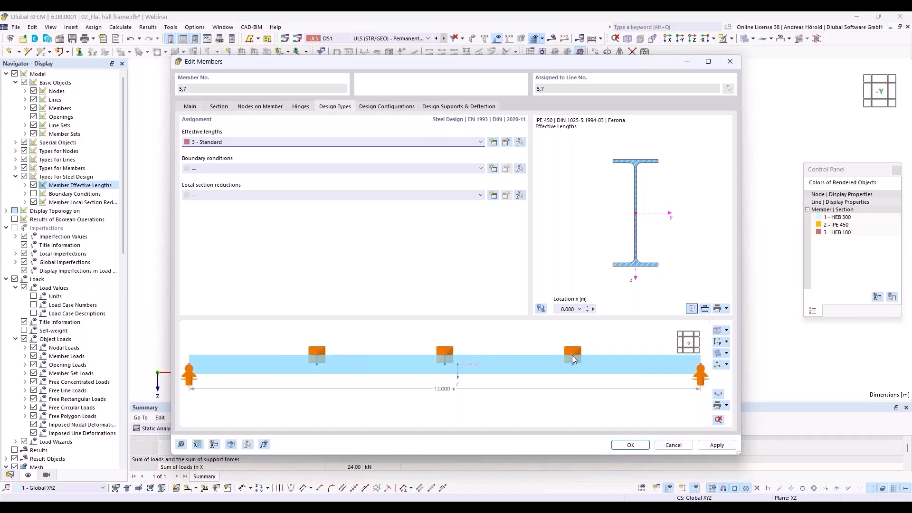
click(635, 444)
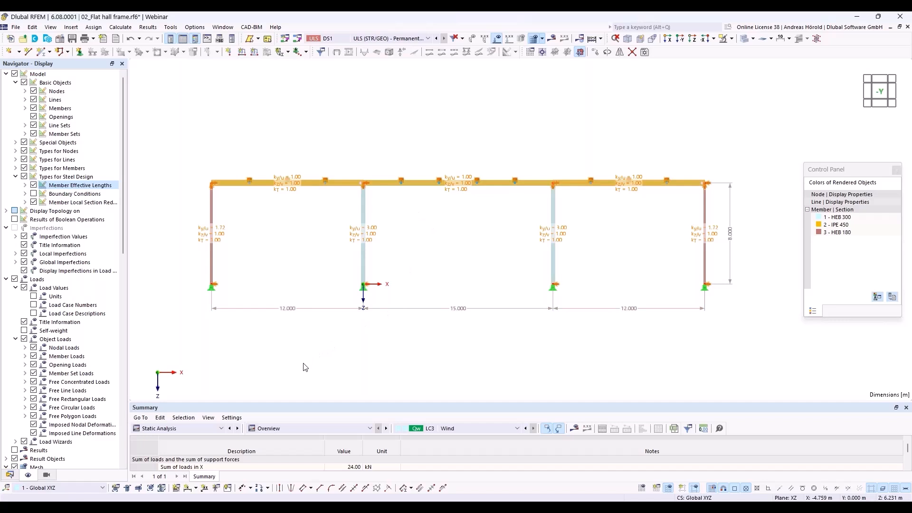
Show the EN 1993 steel design results table, peaking at 0.840, and select member 6's ST3100 check
click(201, 428)
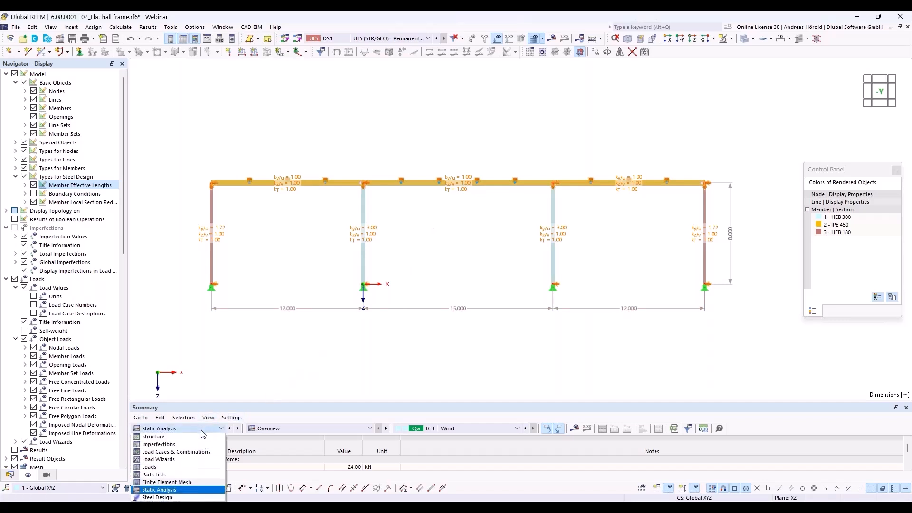
click(157, 496)
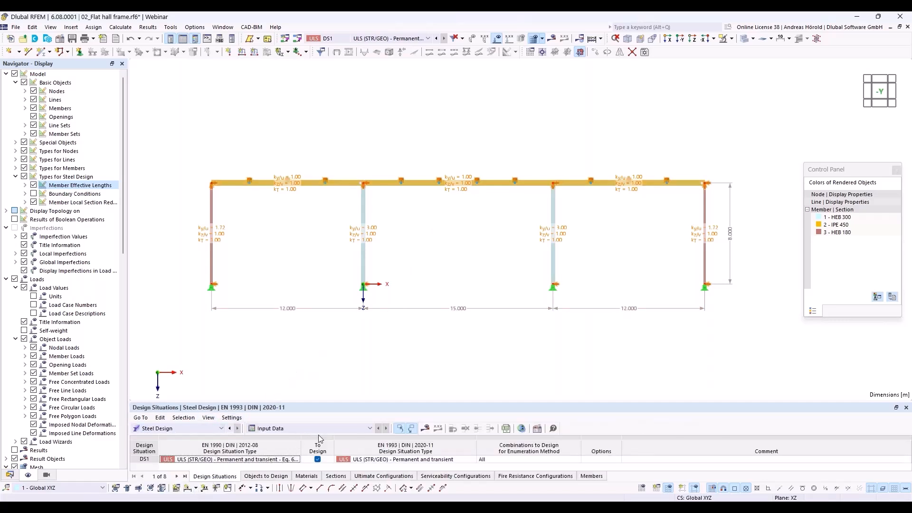
click(426, 429)
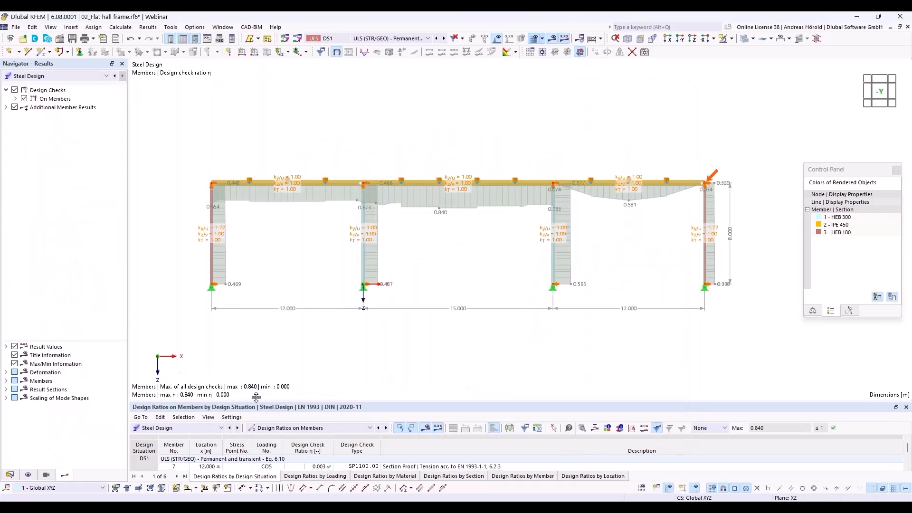
drag(252, 403, 269, 305)
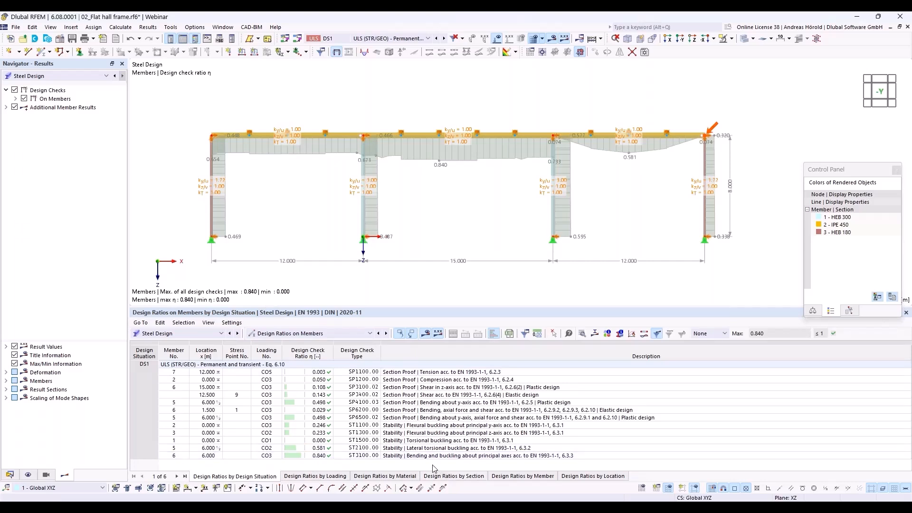
click(504, 457)
Inspect the ST3100 bending-and-buckling check details for member 6, then close them
double_click(505, 457)
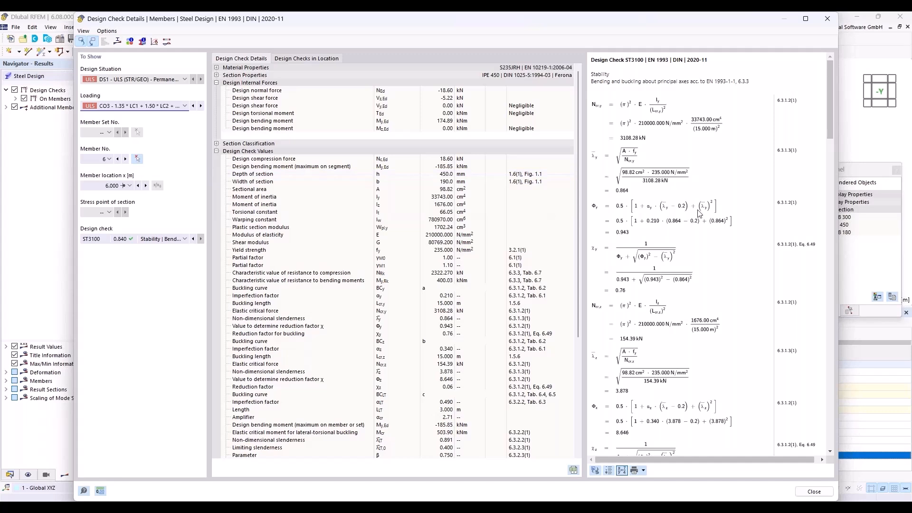
drag(830, 115, 845, 297)
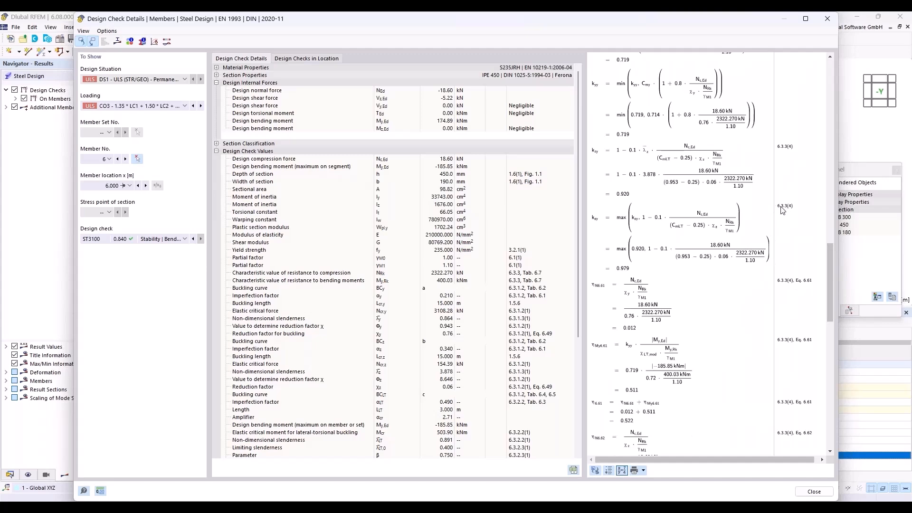
drag(830, 243, 865, 220)
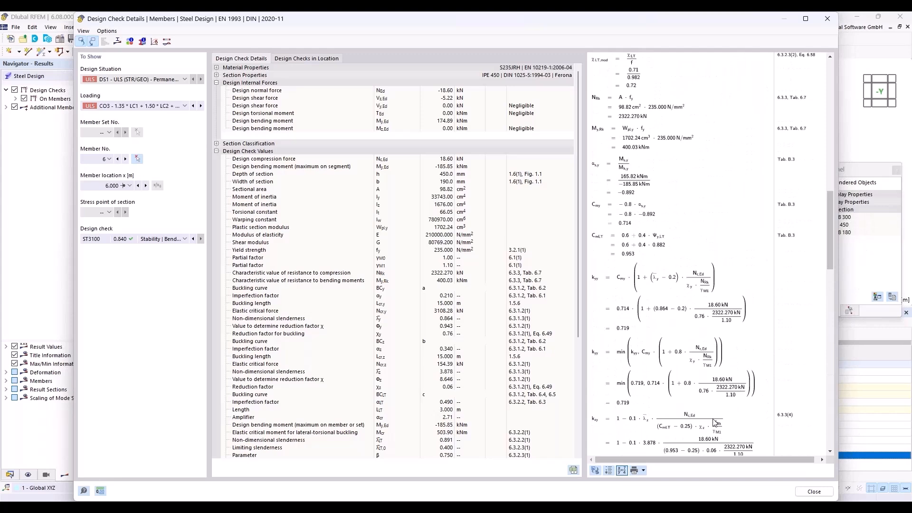
click(814, 492)
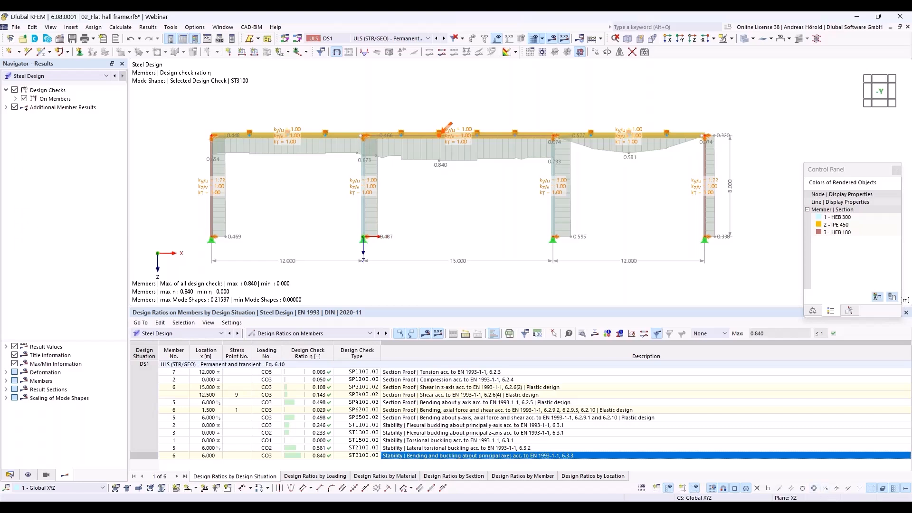
Switch from RFEM to the 'Flat Hall Frame' presentation slide
click(733, 487)
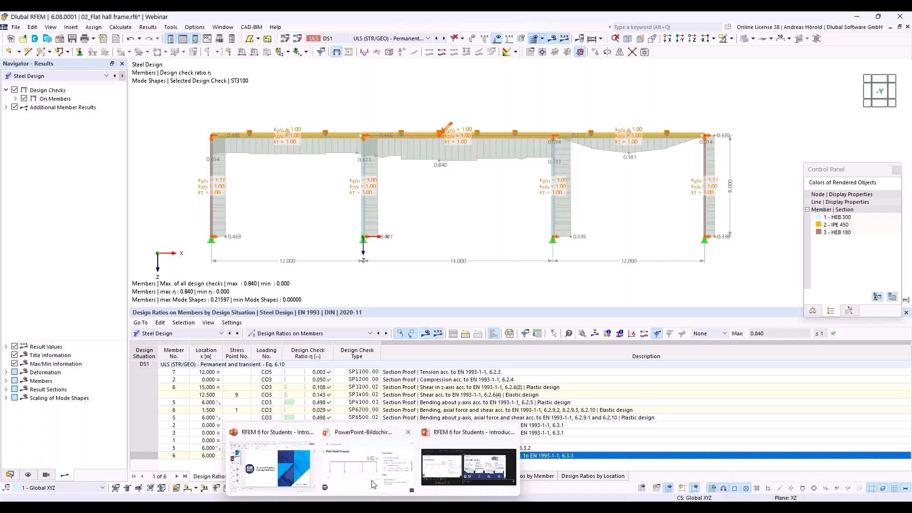
click(373, 479)
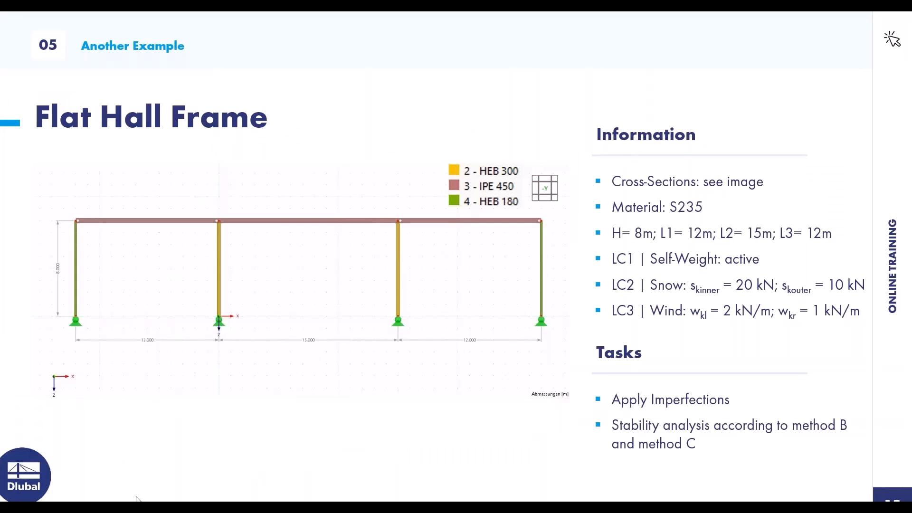
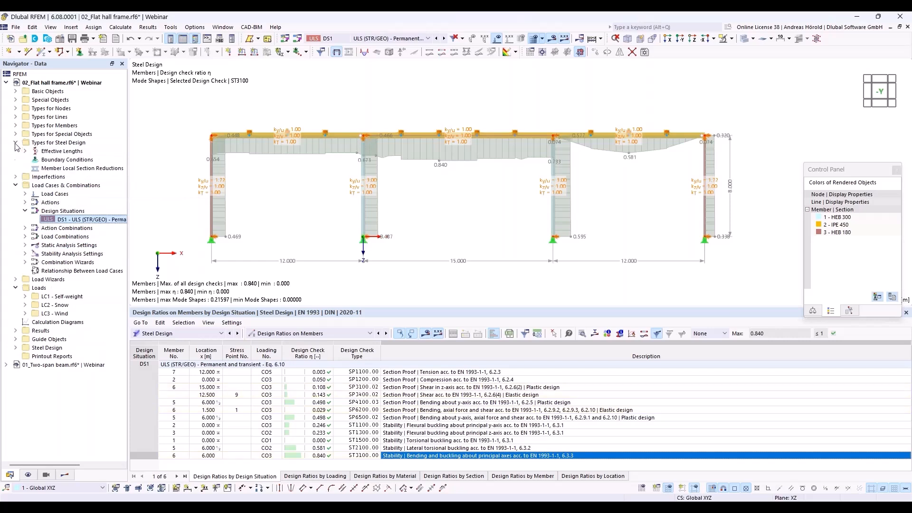
Expand Effective Lengths in the Navigator to list the frame's three effective lengths
click(24, 152)
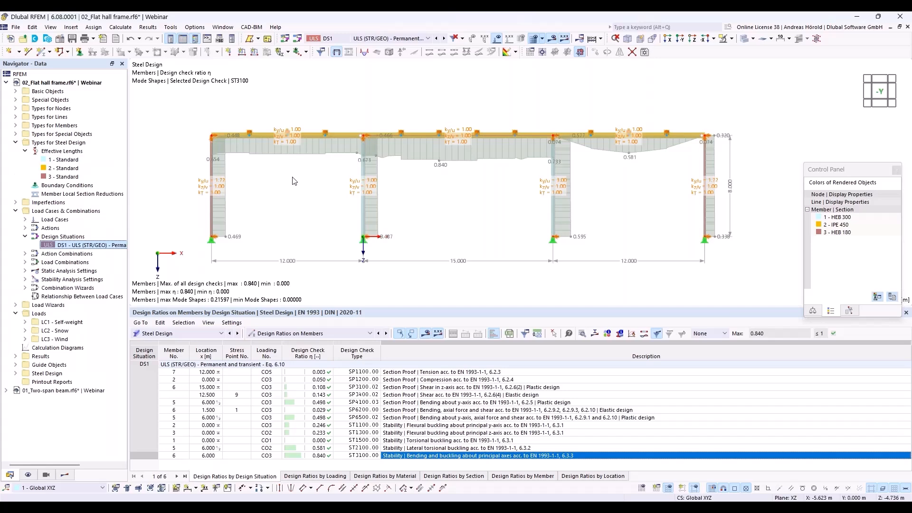
Save the model without results over '02_Hall frame without imperfections_finished.rf6'
click(16, 28)
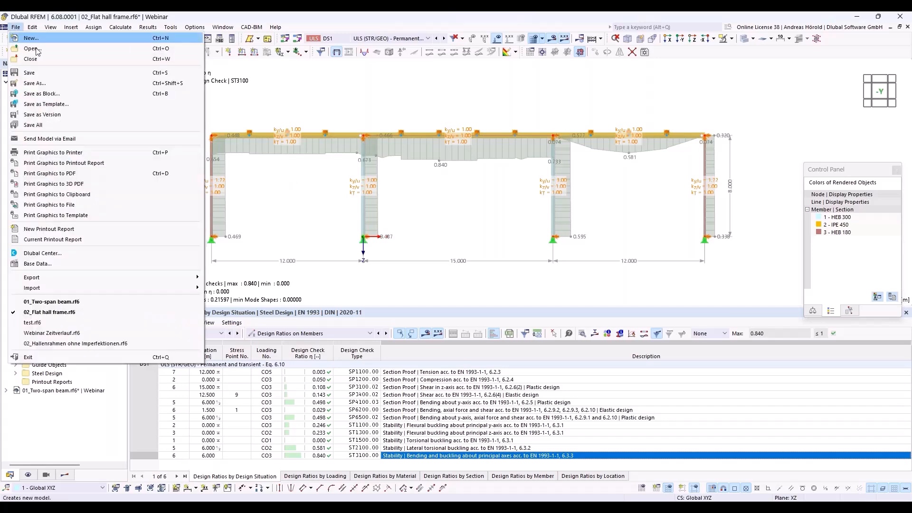
click(55, 84)
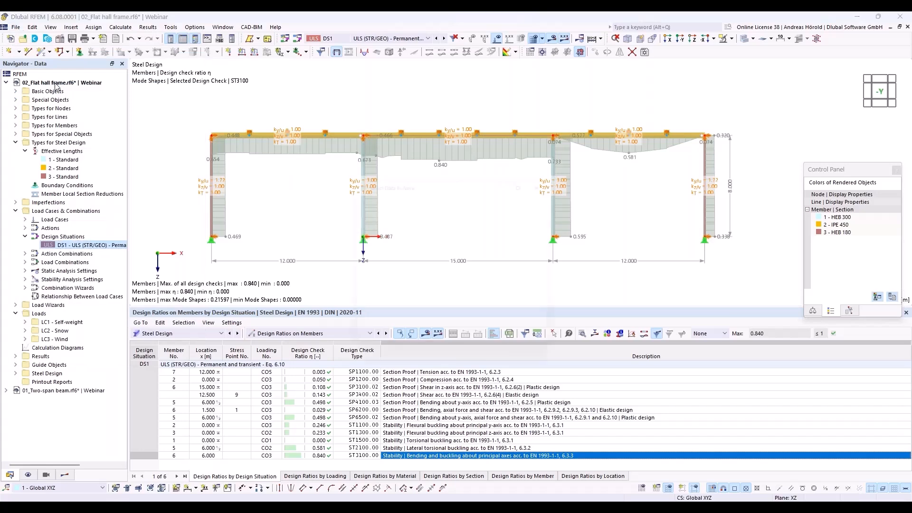
click(375, 229)
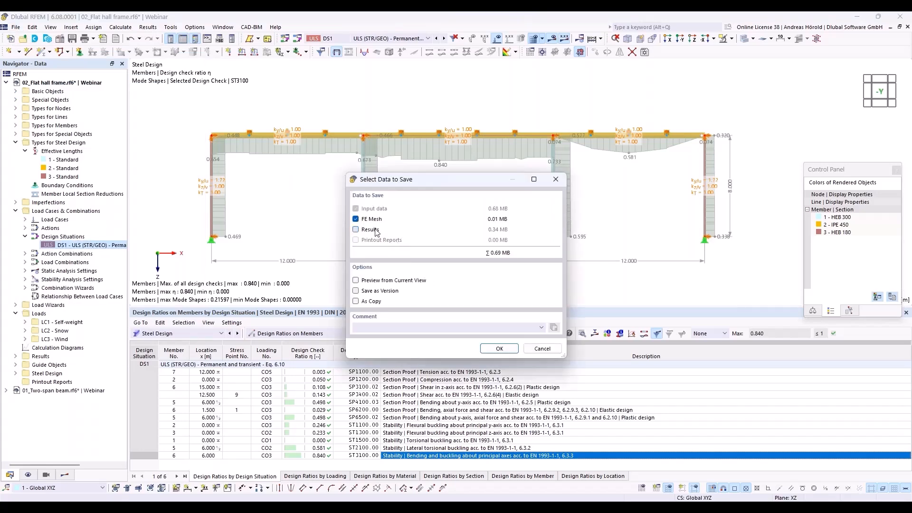
click(513, 349)
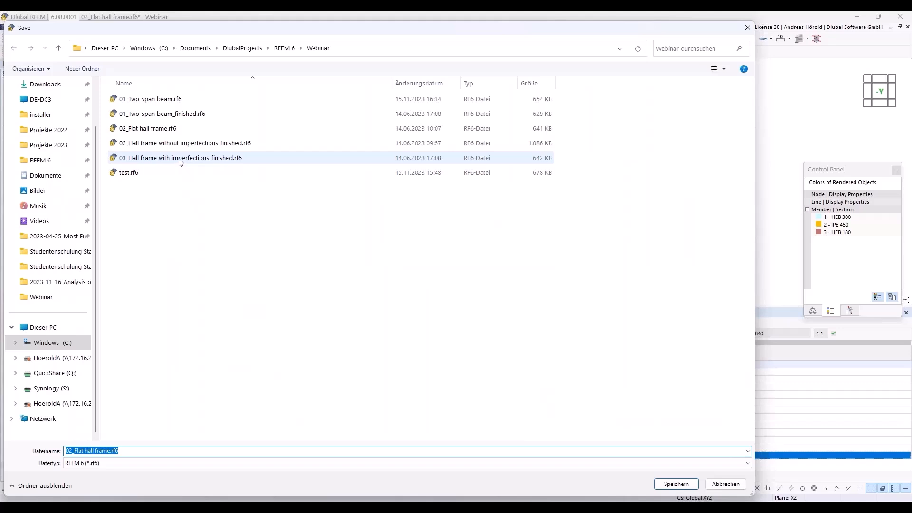
click(189, 143)
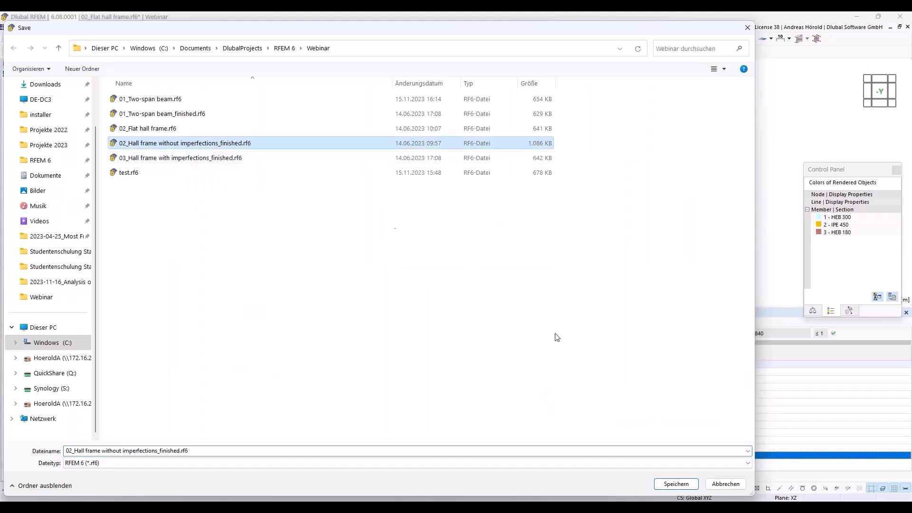
click(682, 482)
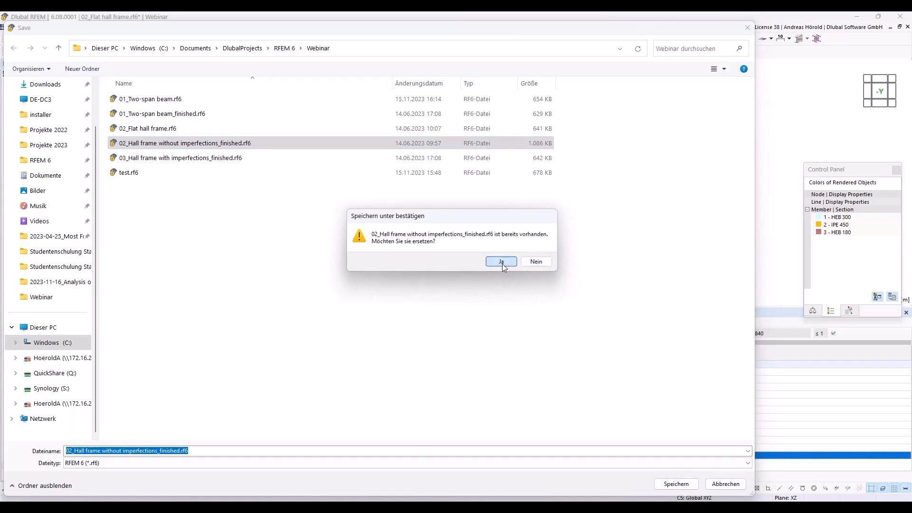
click(502, 262)
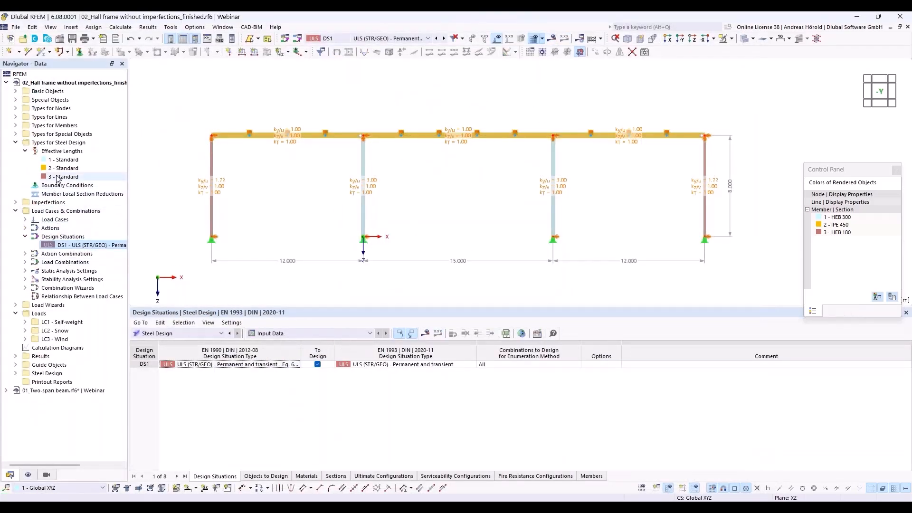
Delete effective lengths 1 - Standard and 2 - Standard from the Navigator
click(68, 160)
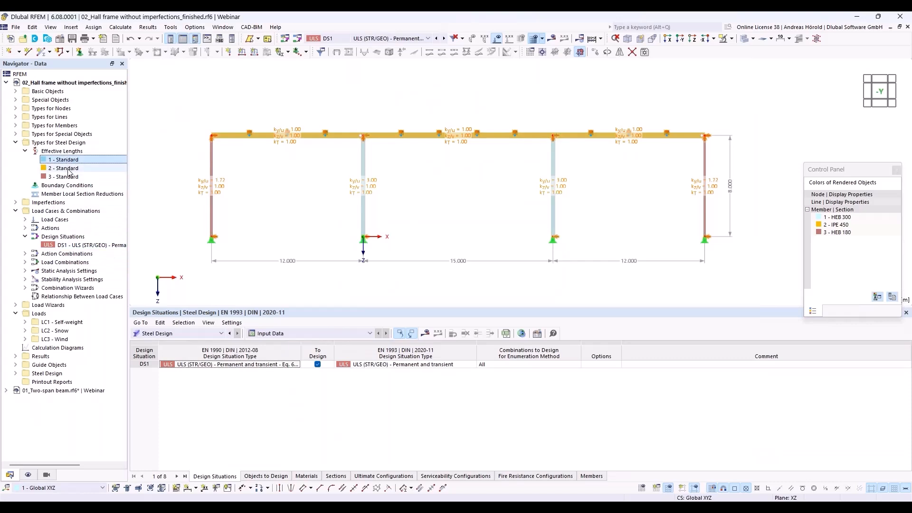
ctrl+click(73, 169)
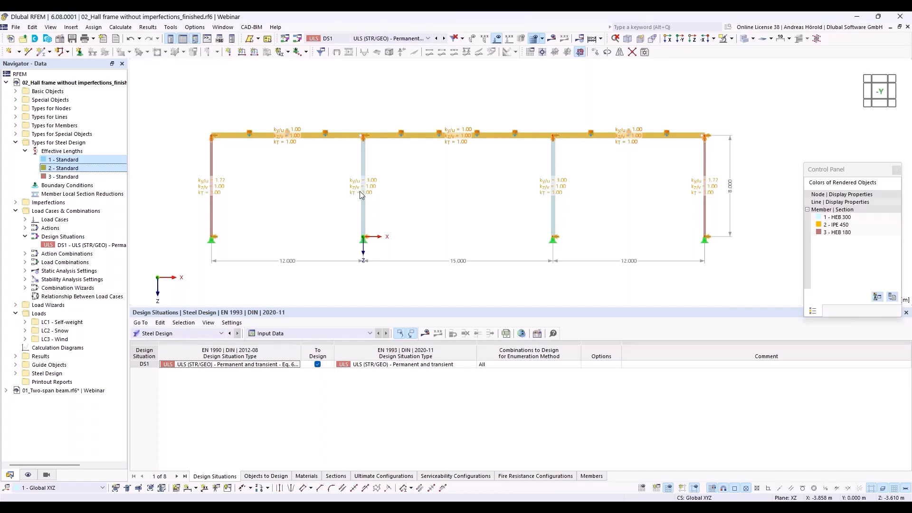
right_click(92, 159)
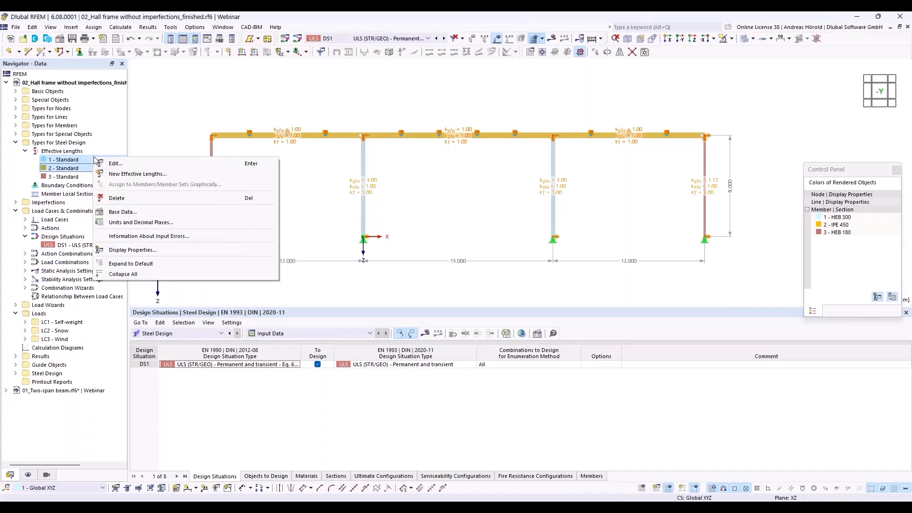
click(143, 173)
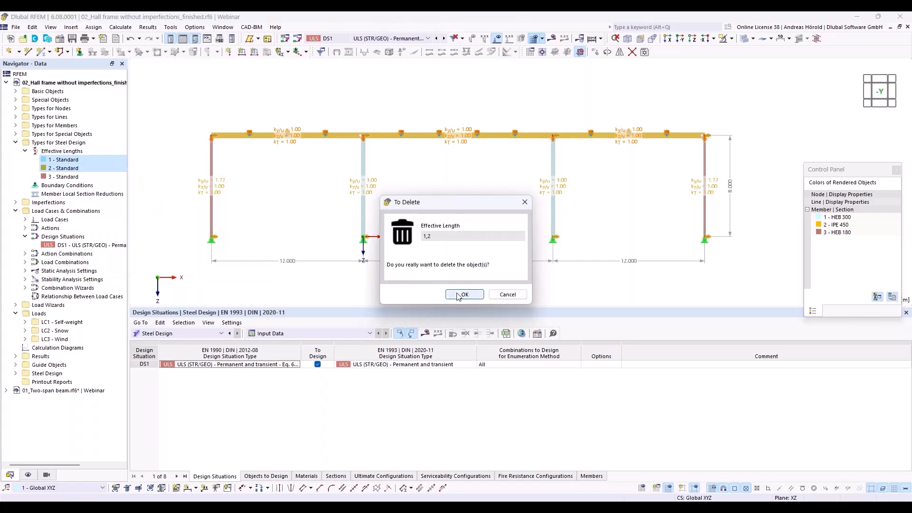
click(464, 294)
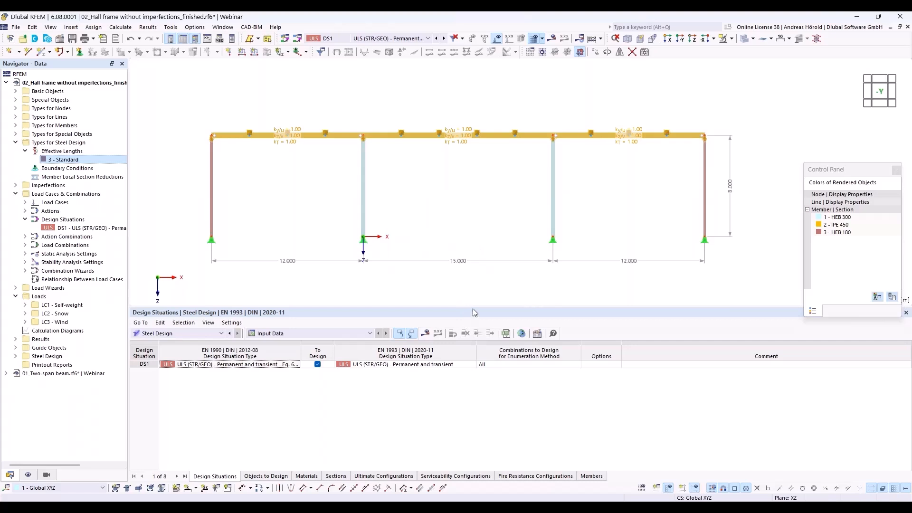
Shrink the table panel and recentre the frame in the model view
drag(474, 309, 474, 399)
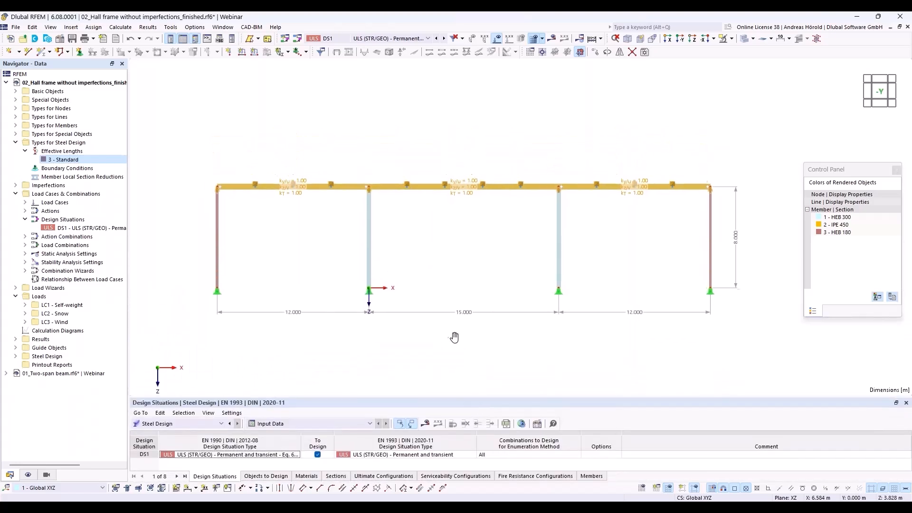
scroll(455, 338, down, 1)
mouse_move(455, 338)
middle_down()
mouse_move(413, 338)
mouse_move(438, 334)
middle_up()
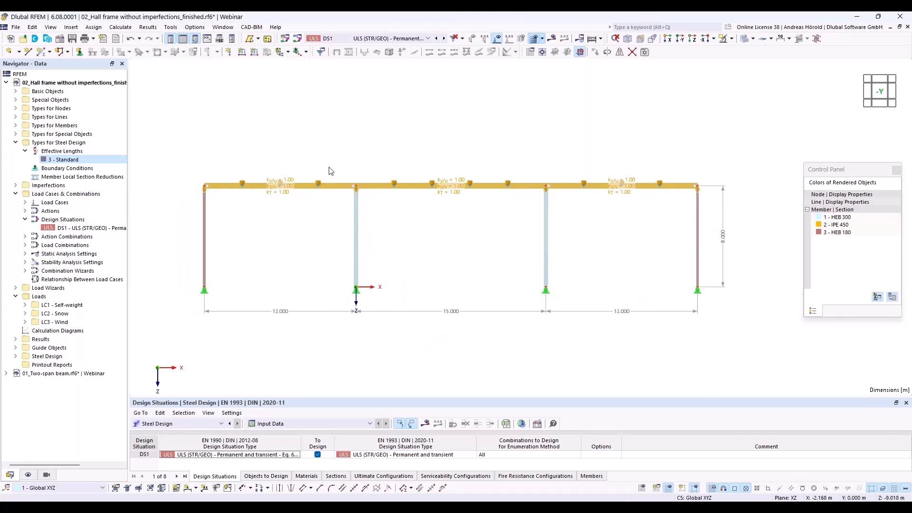
Create local imperfection case IC1 named 'Imp. x' for a new member imperfection
click(279, 54)
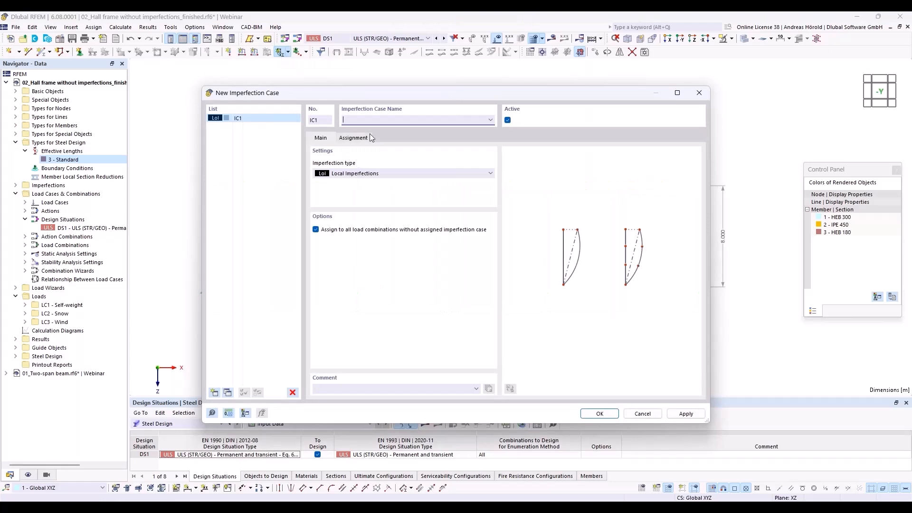
text(I)
text(mpo)
click(600, 412)
click(600, 413)
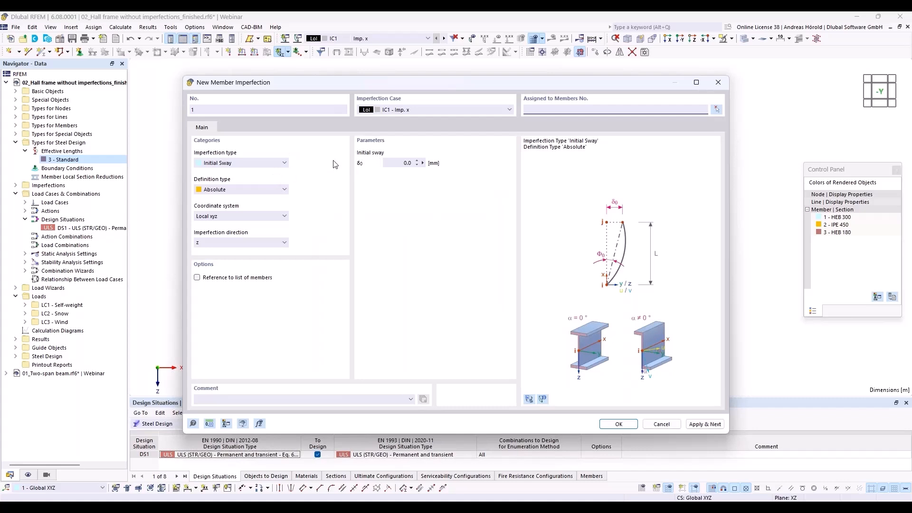
Define an Initial Sway imperfection per EN 1993-1-1 in direction z
click(244, 164)
click(244, 164)
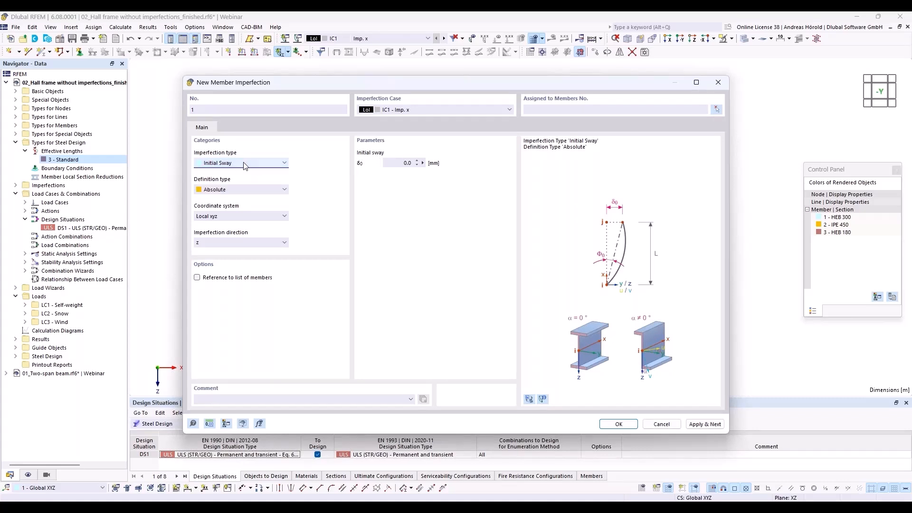
click(251, 190)
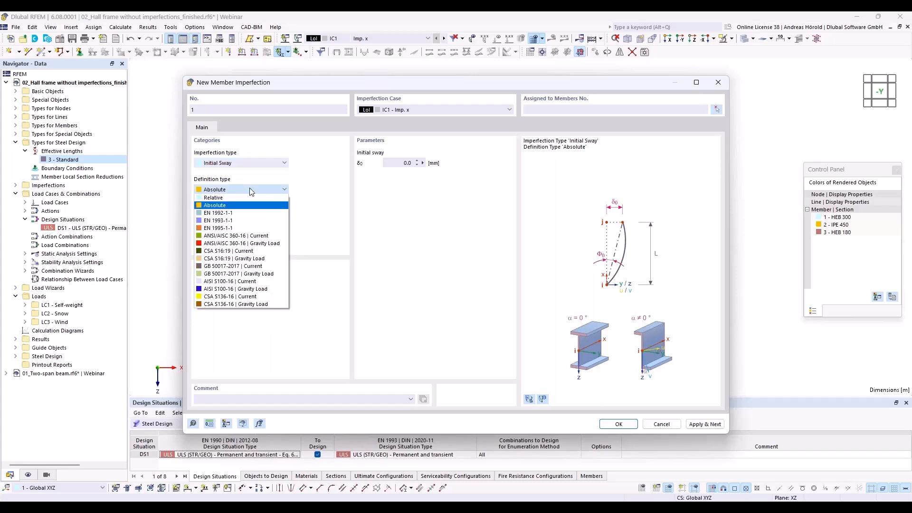
click(254, 220)
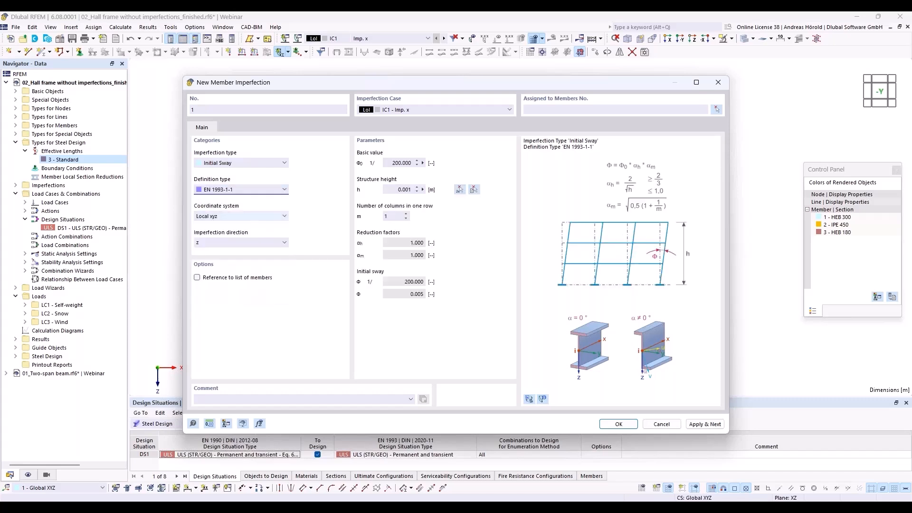
click(222, 241)
click(221, 239)
Pick the middle column for an 8.000 m height and set 4 columns, giving 1/357.771
click(460, 190)
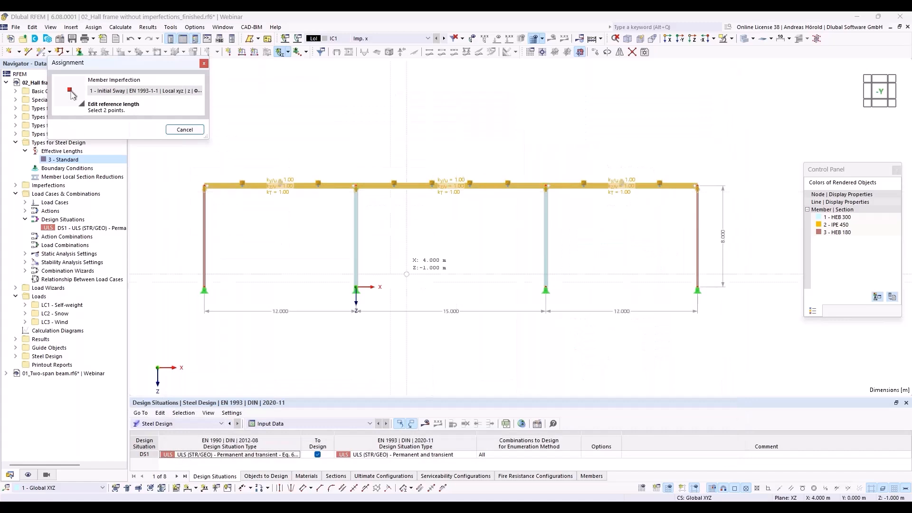
click(356, 287)
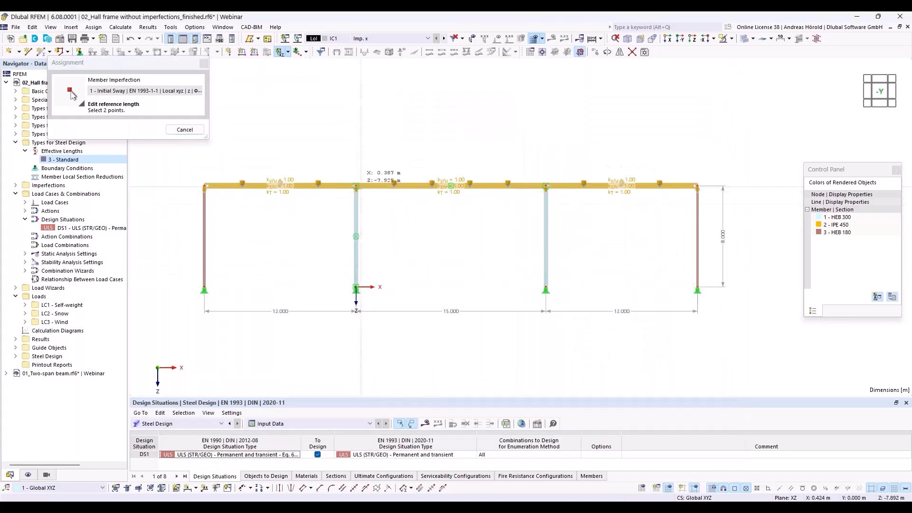
click(356, 186)
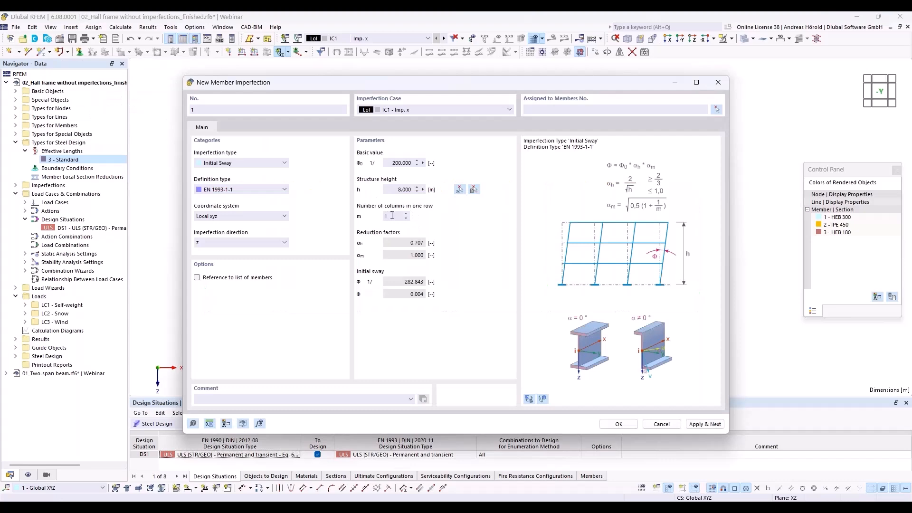
mouse_move(478, 85)
mouse_down()
mouse_move(480, 323)
mouse_move(471, 85)
mouse_up()
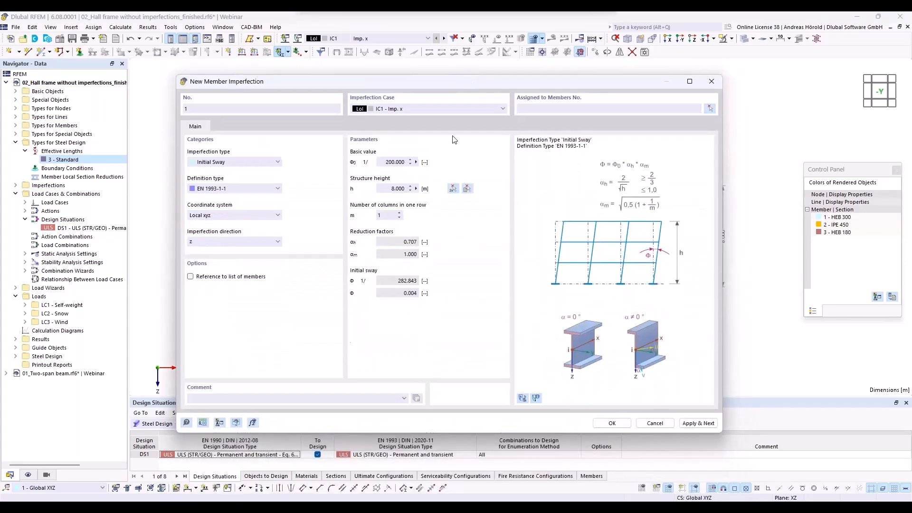
click(400, 213)
click(399, 213)
click(399, 213)
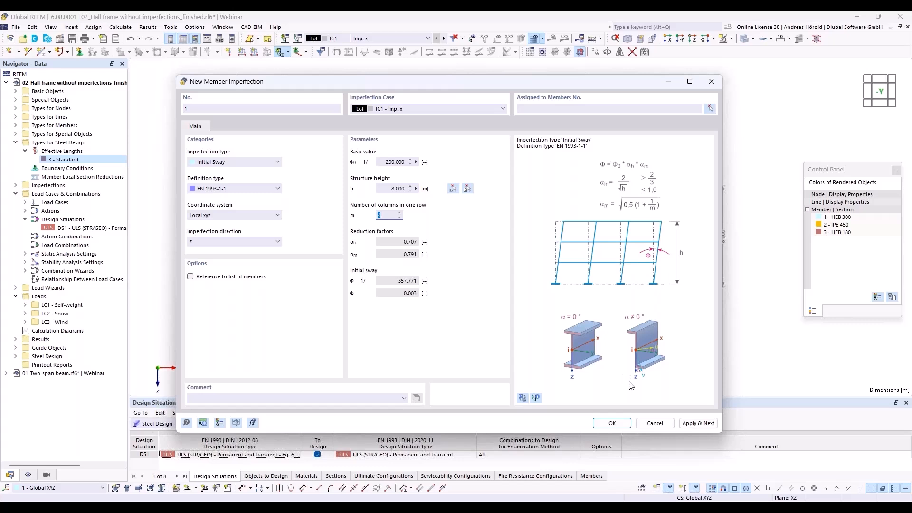
Assign the initial sway imperfection to columns 1-4 and display the imperfections
click(611, 424)
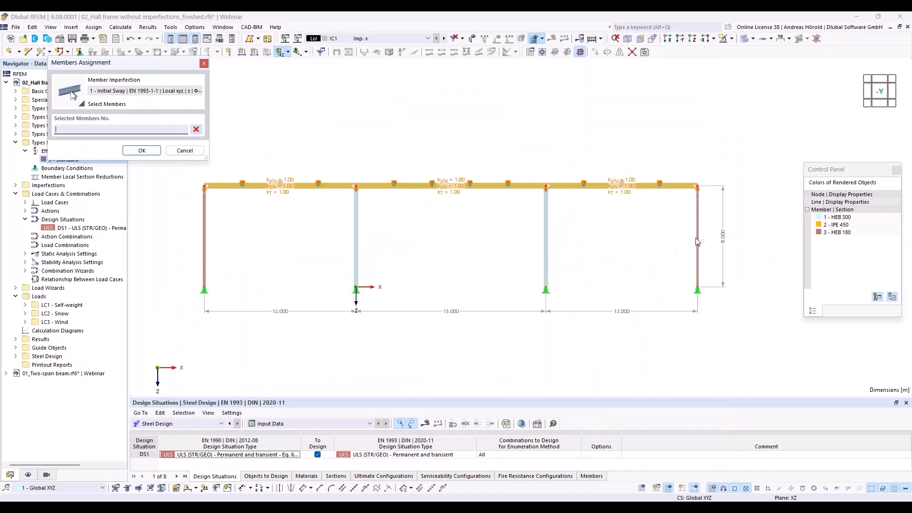
mouse_move(745, 211)
mouse_down()
mouse_move(491, 256)
mouse_move(205, 252)
mouse_up()
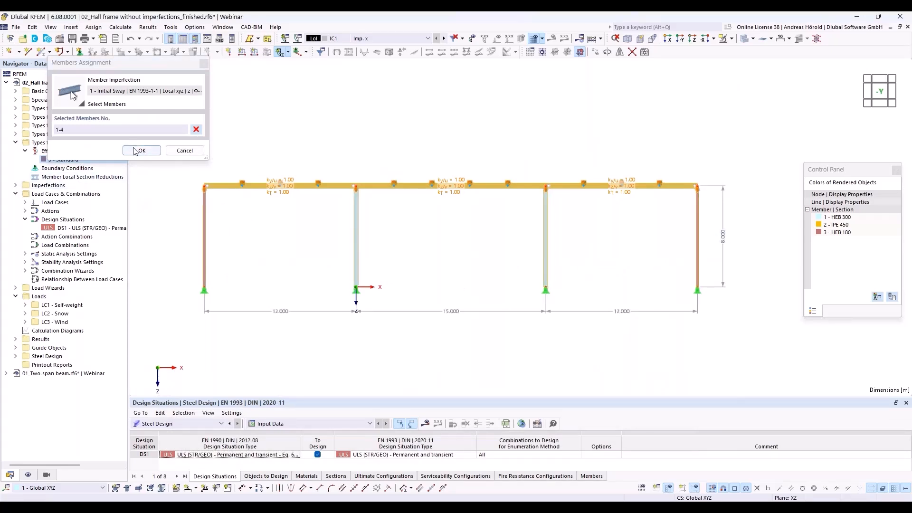
click(151, 153)
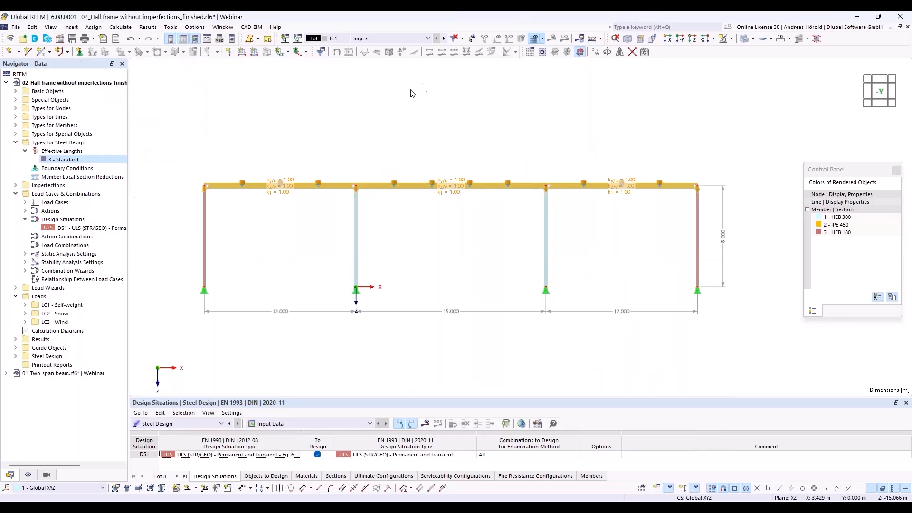
click(473, 40)
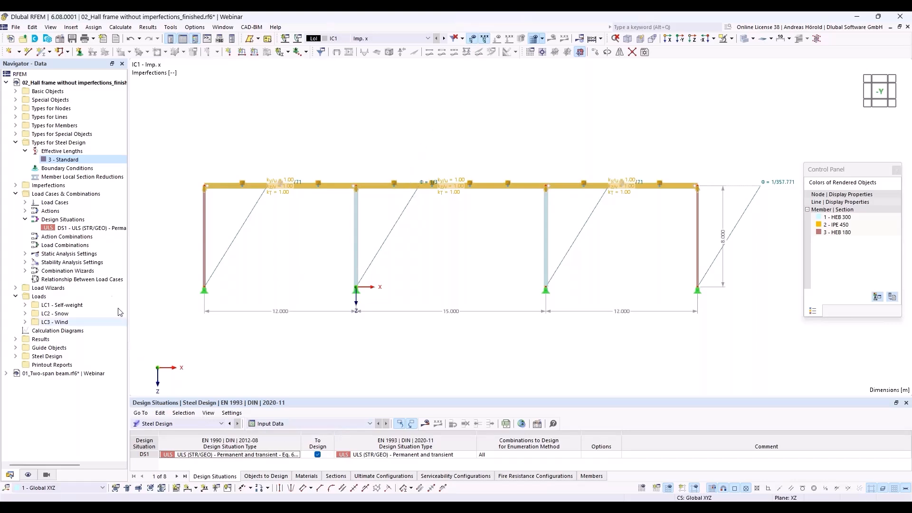
Enable imperfection cases in DS1's combination wizard and recalculate all, reaching 74.9 mm displacement
click(77, 229)
double_click(78, 231)
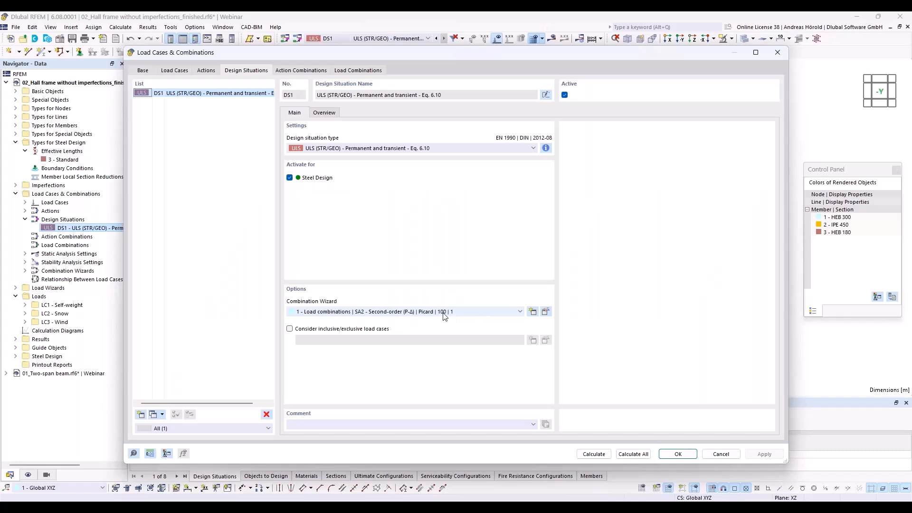
click(546, 312)
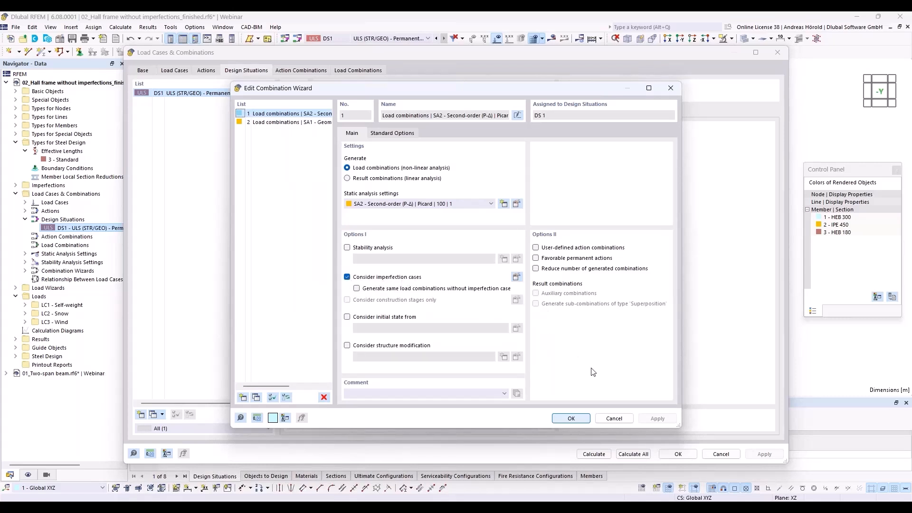
click(576, 418)
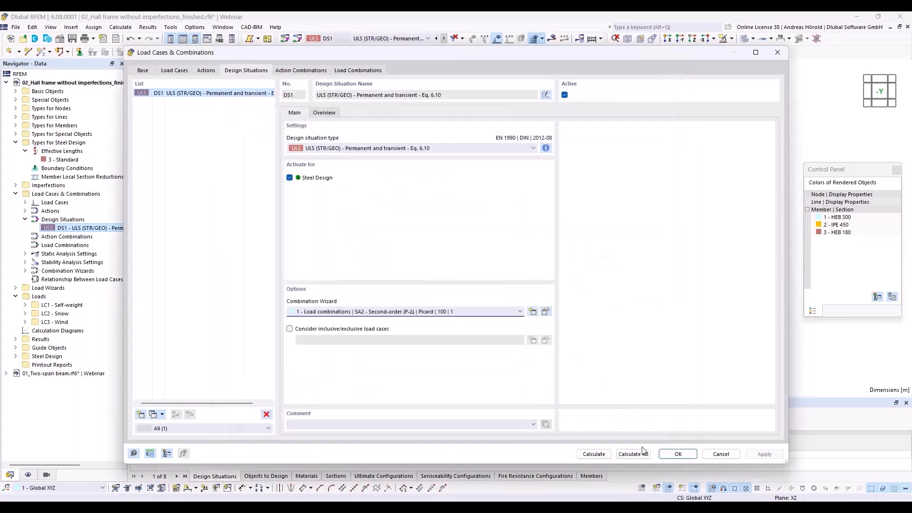
click(633, 454)
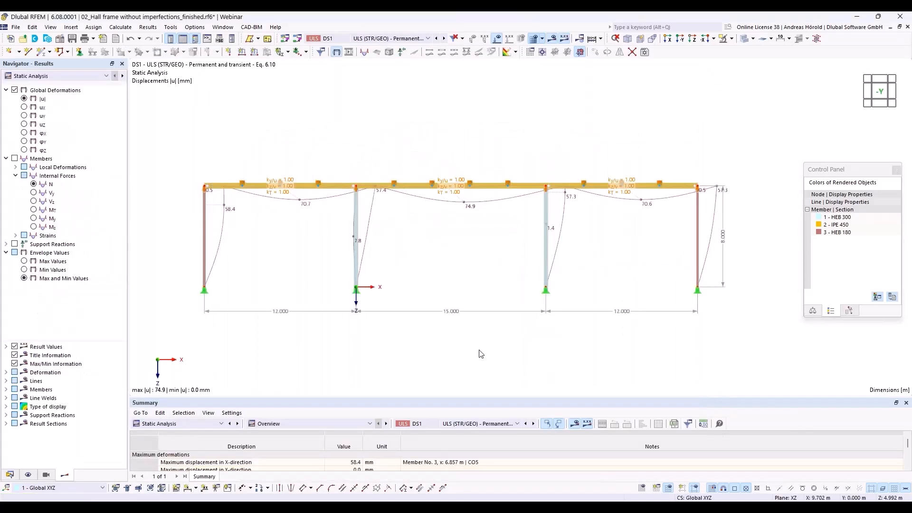
Show the Steel Design 'Design Ratios on Members' table, peaking at 0.859, in an enlarged panel
click(191, 424)
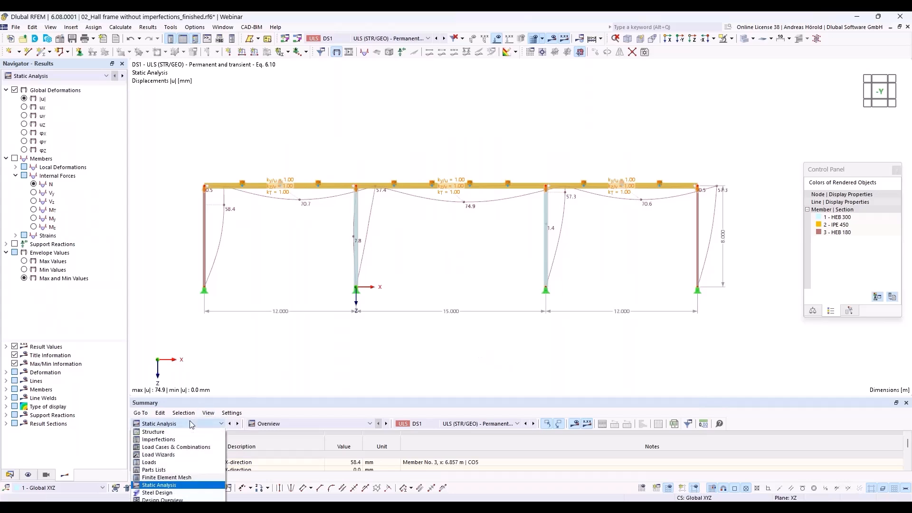
click(187, 492)
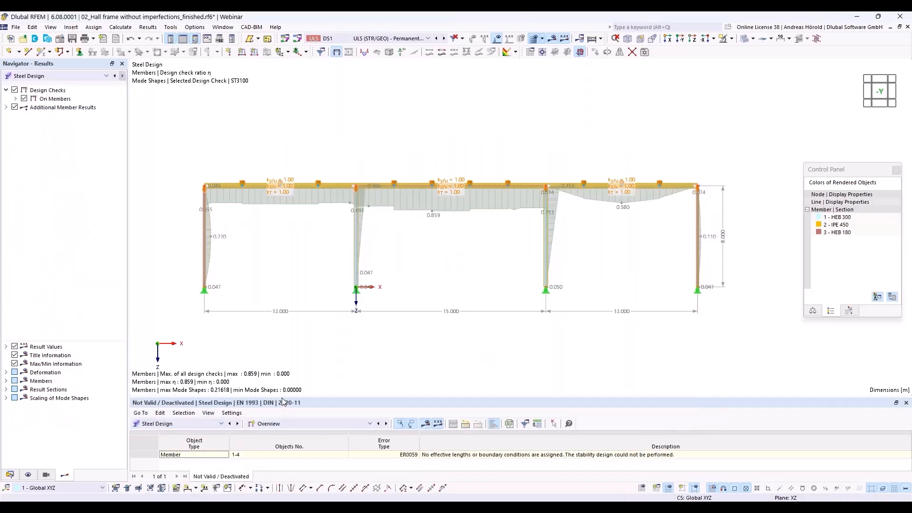
drag(283, 402, 286, 329)
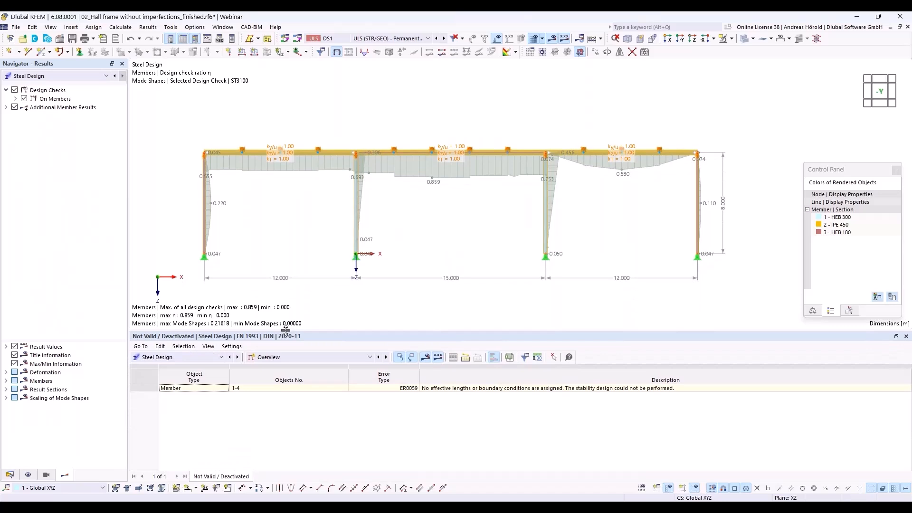
click(315, 354)
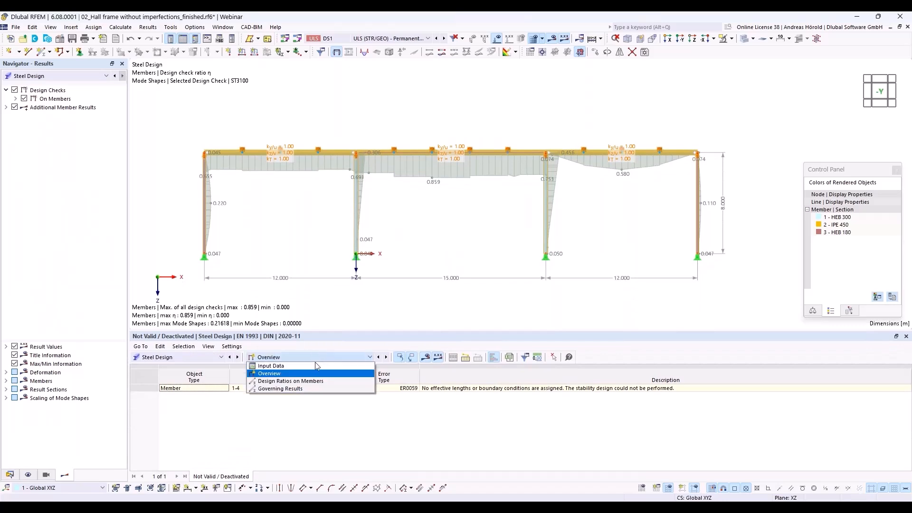
click(316, 384)
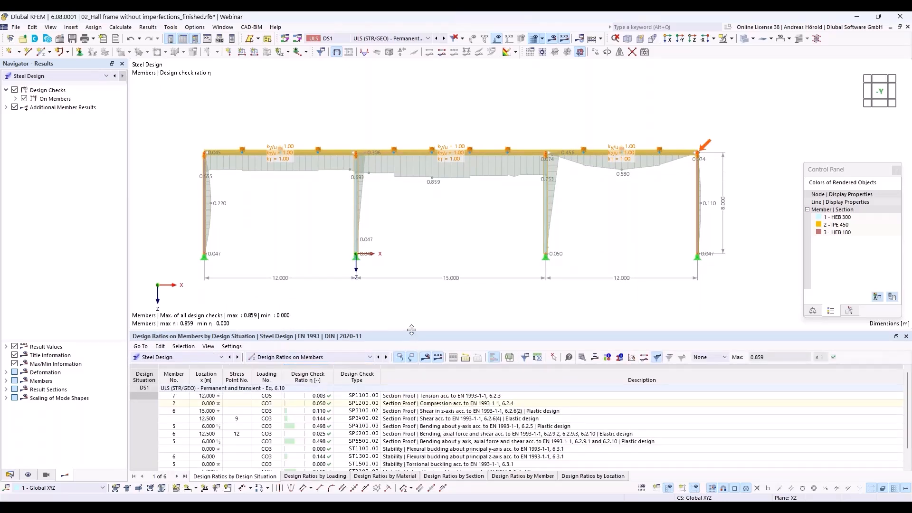
drag(412, 325, 411, 286)
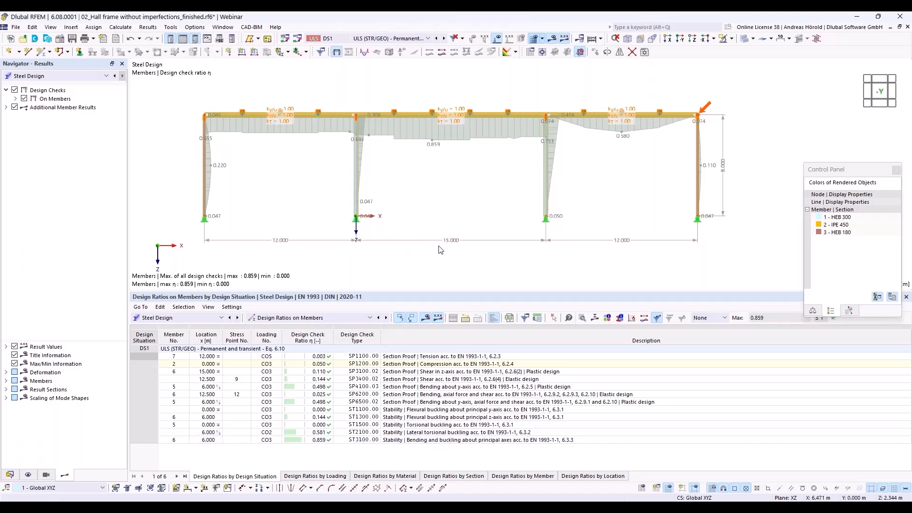
mouse_move(433, 244)
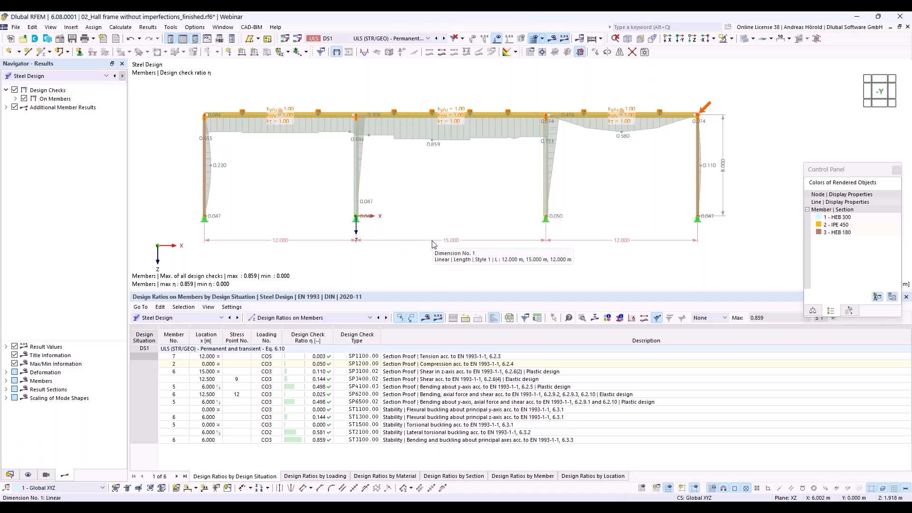